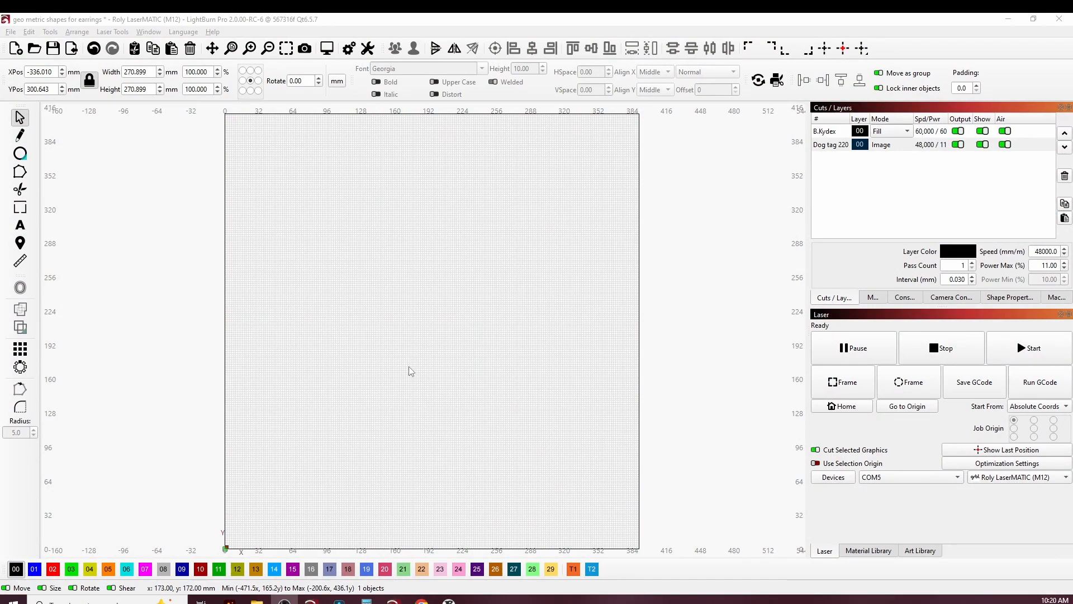
- Bring the imported sheet of geometric hexagons into view and examine its patterns closely
{"action": "key", "text": "ctrl+shift+a"}
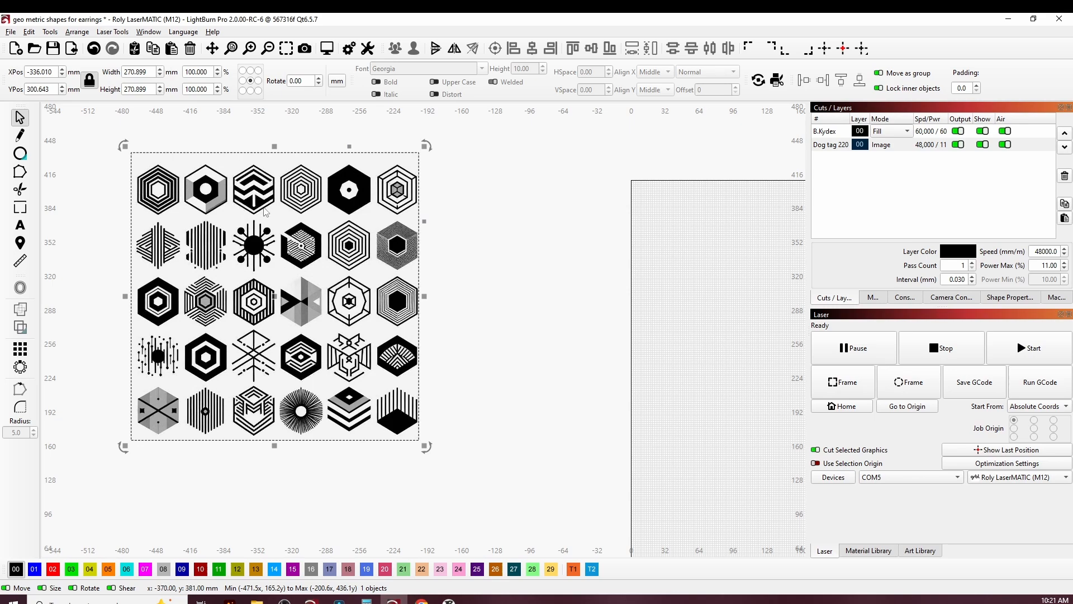
{"action": "scroll", "coordinate": [258, 185], "scroll_direction": "up", "scroll_amount": 6}
{"action": "scroll", "coordinate": [258, 185], "scroll_direction": "up", "scroll_amount": 3}
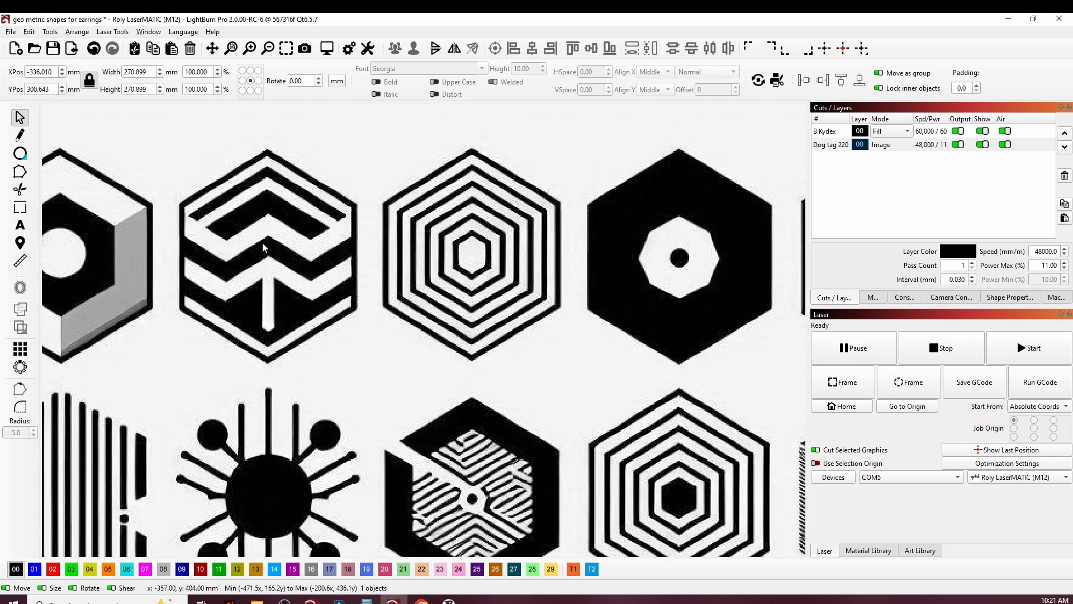
{"action": "scroll", "coordinate": [262, 242], "scroll_direction": "down", "scroll_amount": 5}
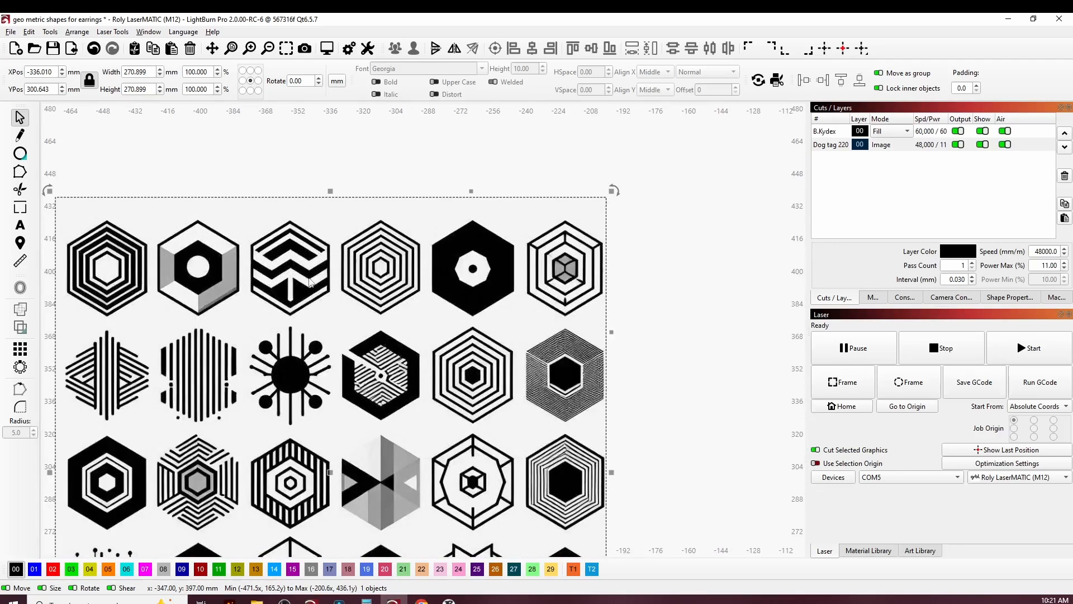
{"action": "scroll", "coordinate": [310, 282], "scroll_direction": "down", "scroll_amount": 4}
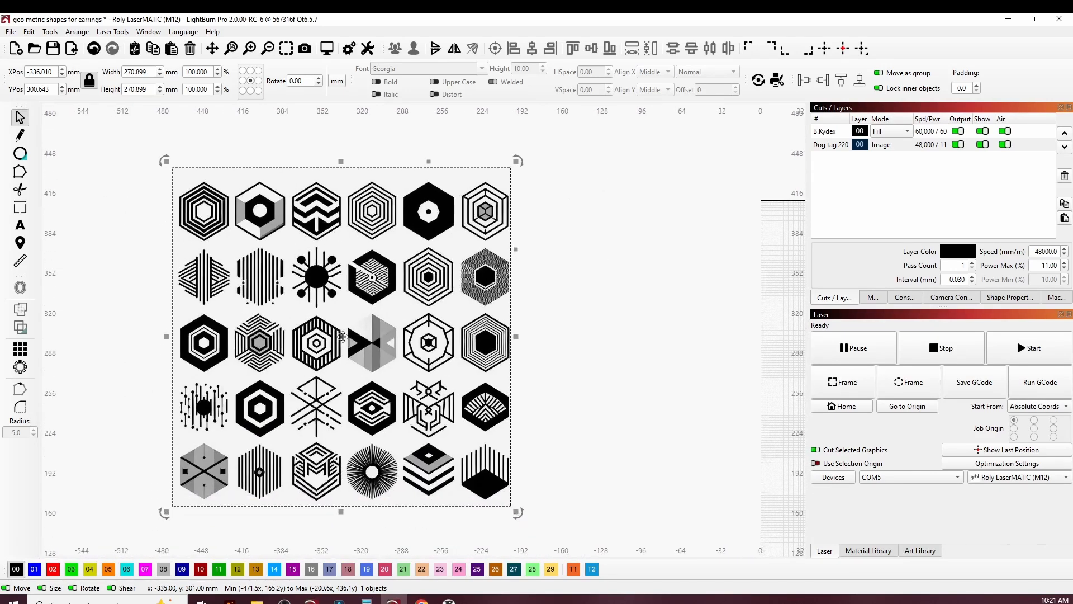
{"action": "right_click", "coordinate": [342, 337]}
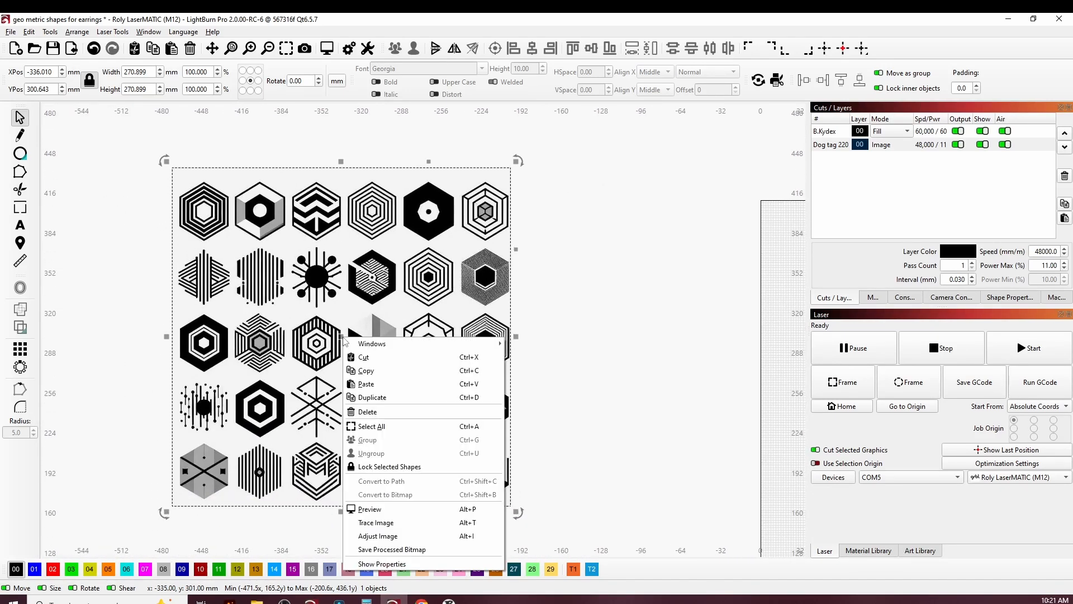
{"action": "left_click", "coordinate": [347, 357]}
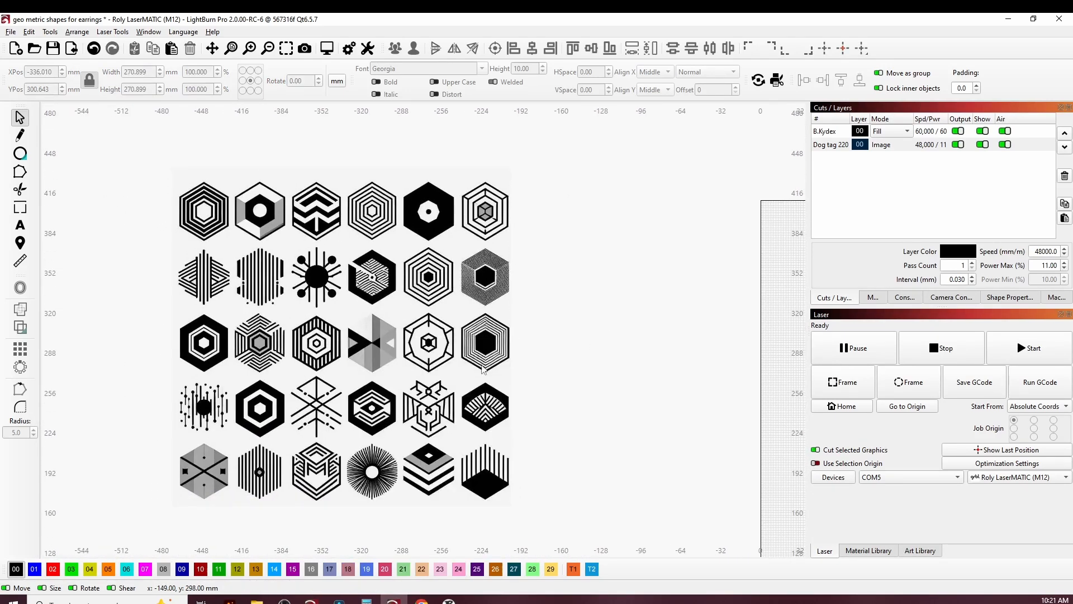
- Trace the hexagon sheet image with Delete Image After Trace turned off
{"action": "left_click", "coordinate": [328, 338]}
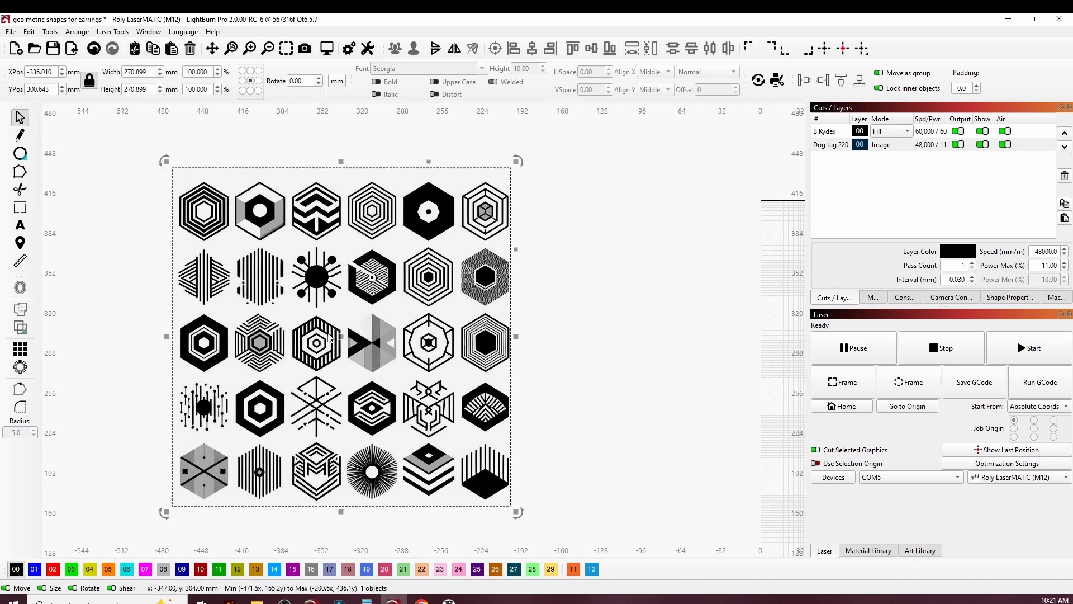
{"action": "right_click", "coordinate": [347, 331]}
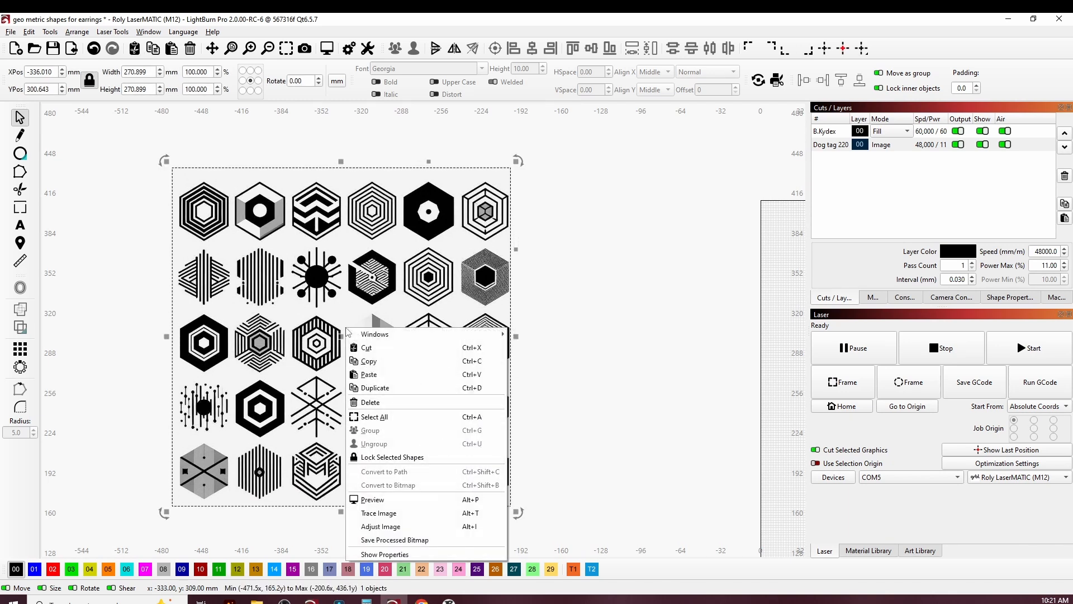
{"action": "left_click", "coordinate": [386, 513]}
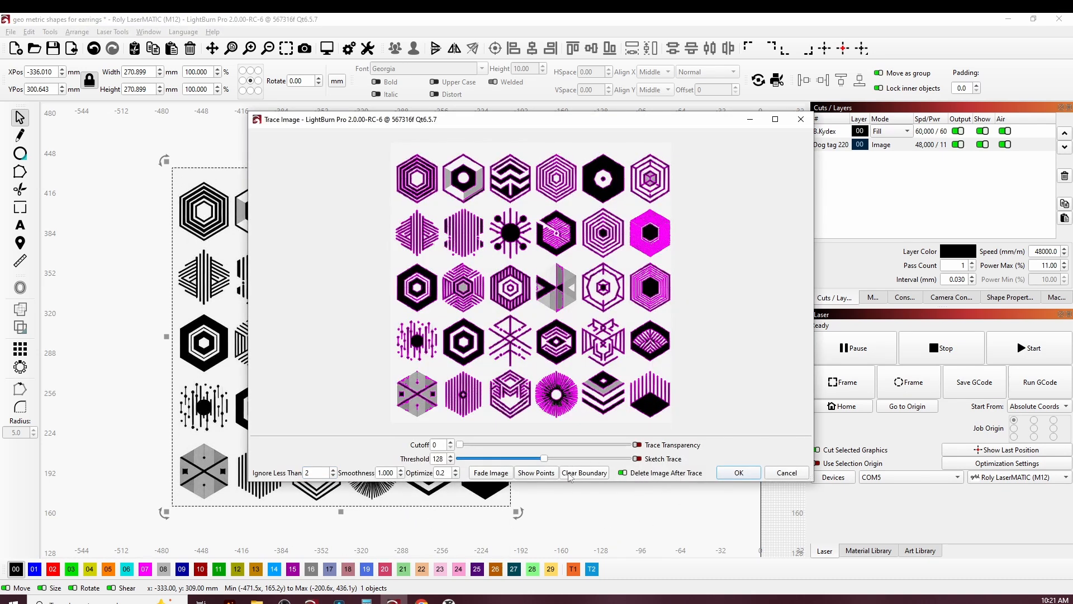
{"action": "left_click", "coordinate": [626, 473]}
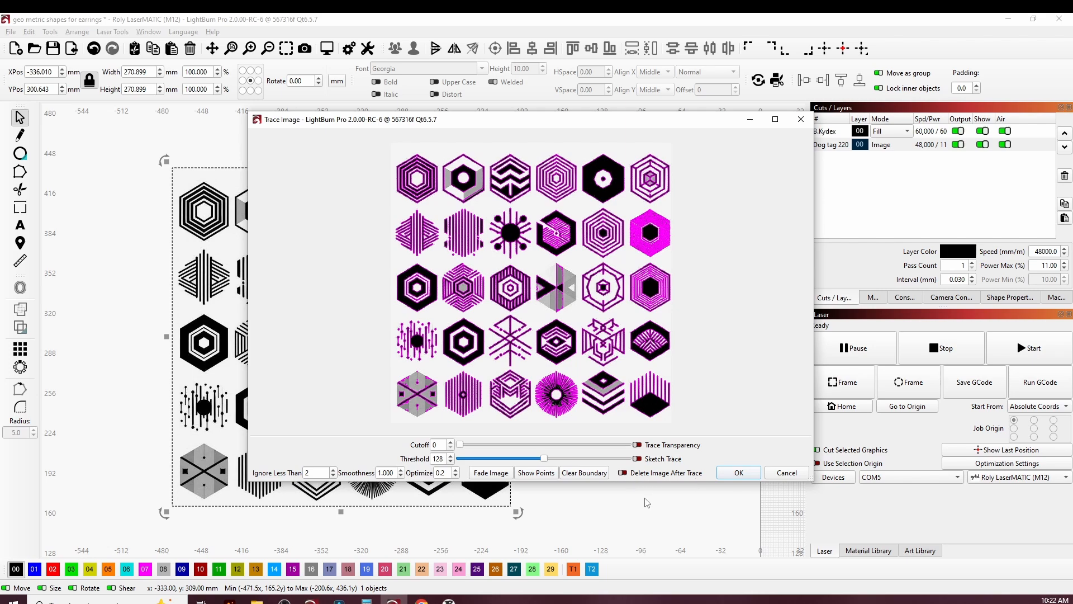
{"action": "left_click", "coordinate": [738, 474]}
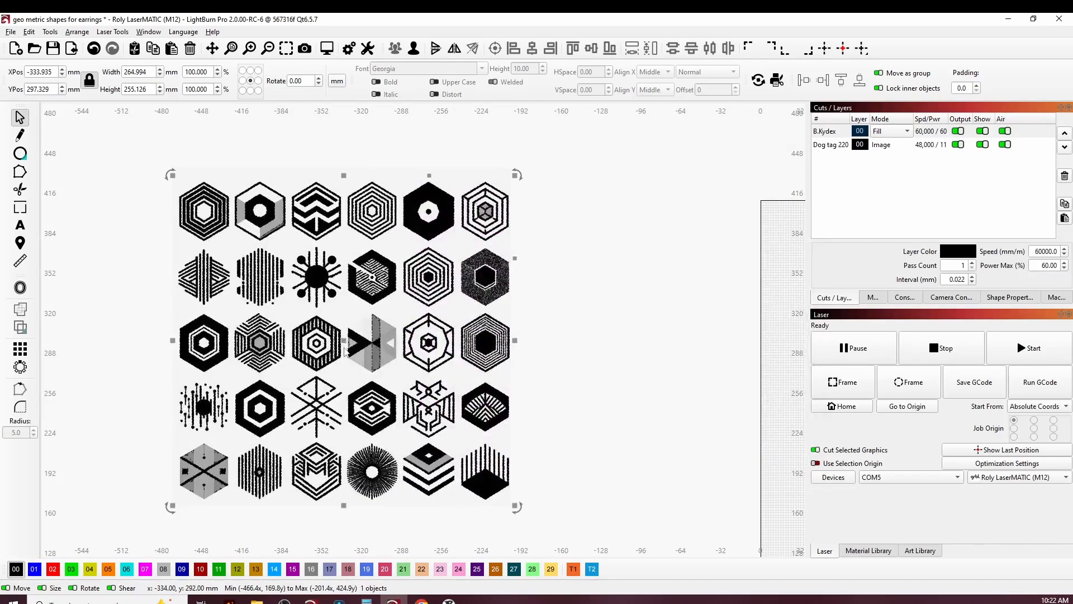
- Move the traced outlines beside the original image to compare them, and undo both the move and the trace
{"action": "left_click_drag", "start_coordinate": [345, 351], "coordinate": [696, 355]}
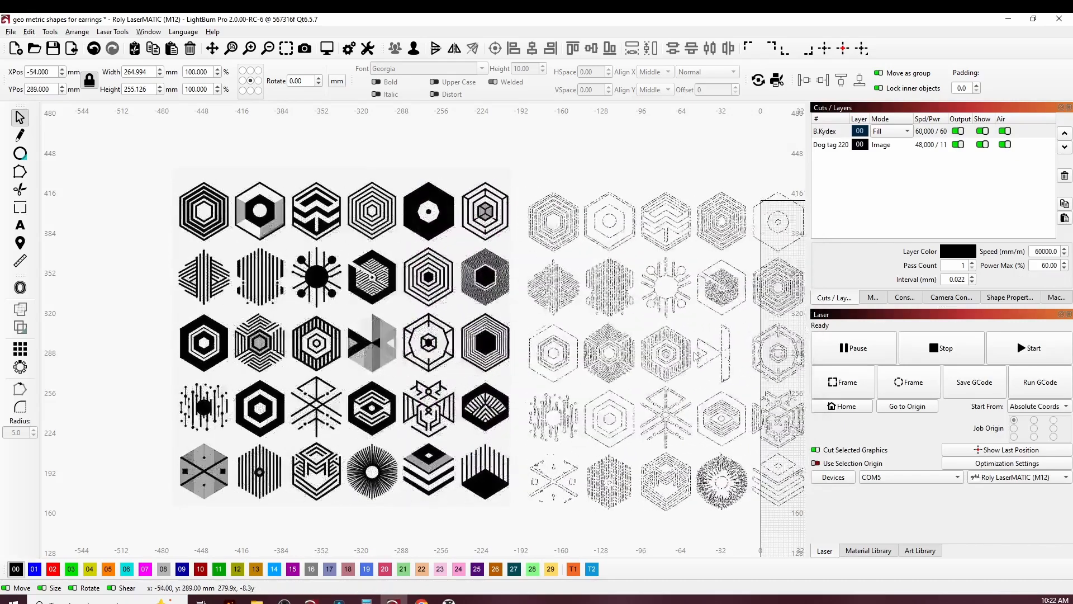
{"action": "left_click", "coordinate": [691, 353]}
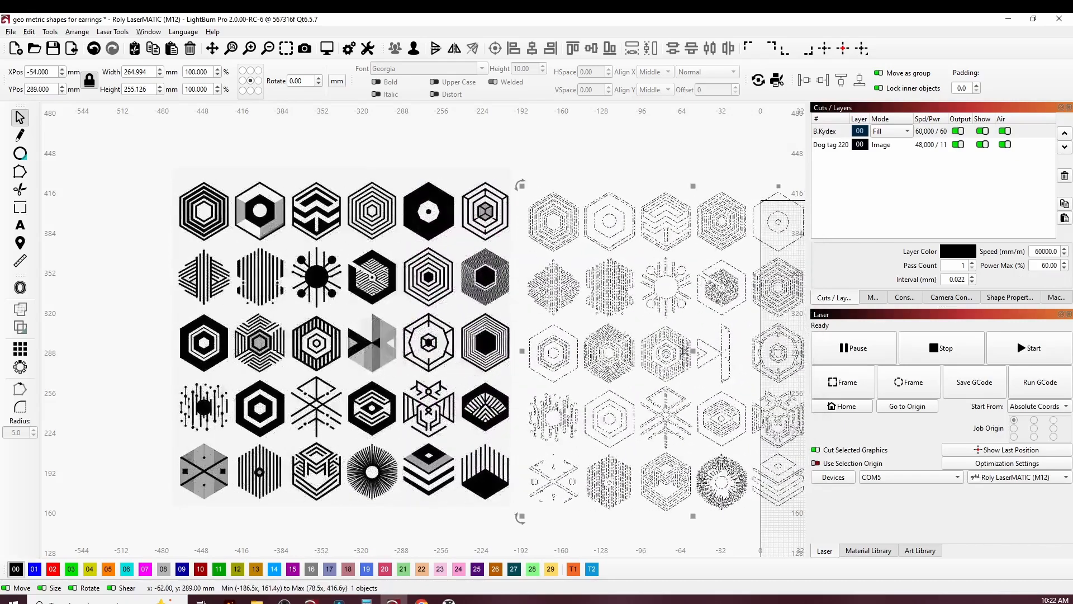
{"action": "left_click", "coordinate": [368, 352]}
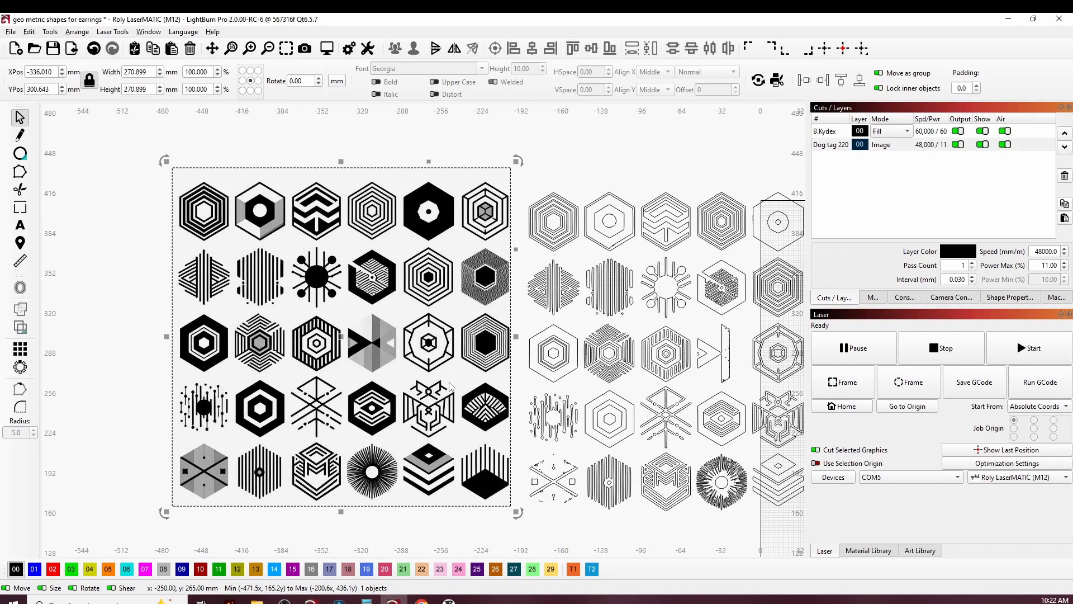
{"action": "key", "text": "ctrl+z"}
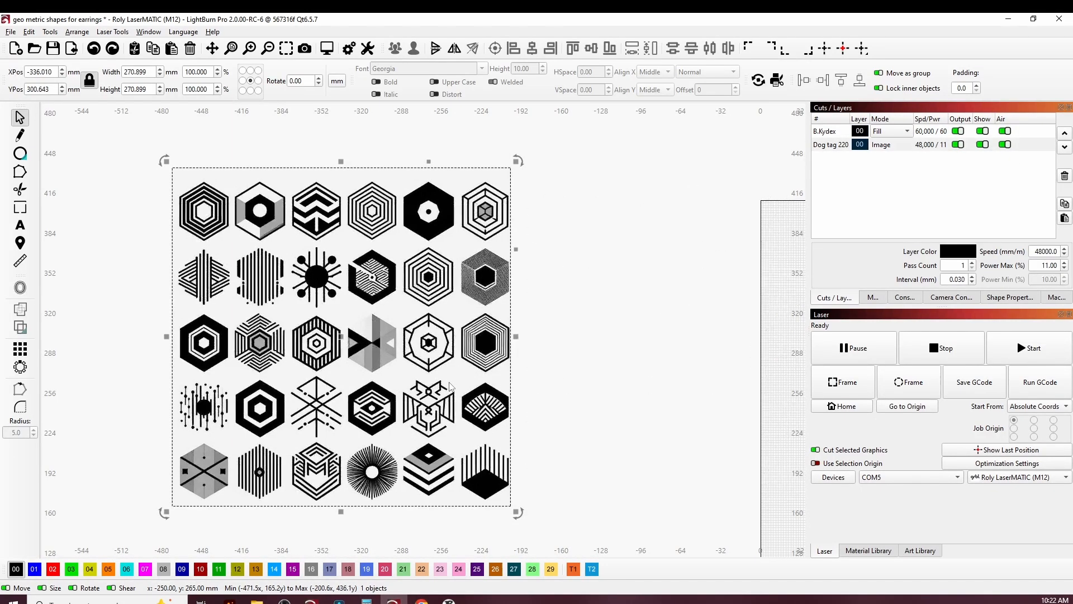
- Trace the hexagon sheet image with Delete Image After Trace enabled
{"action": "right_click", "coordinate": [362, 401]}
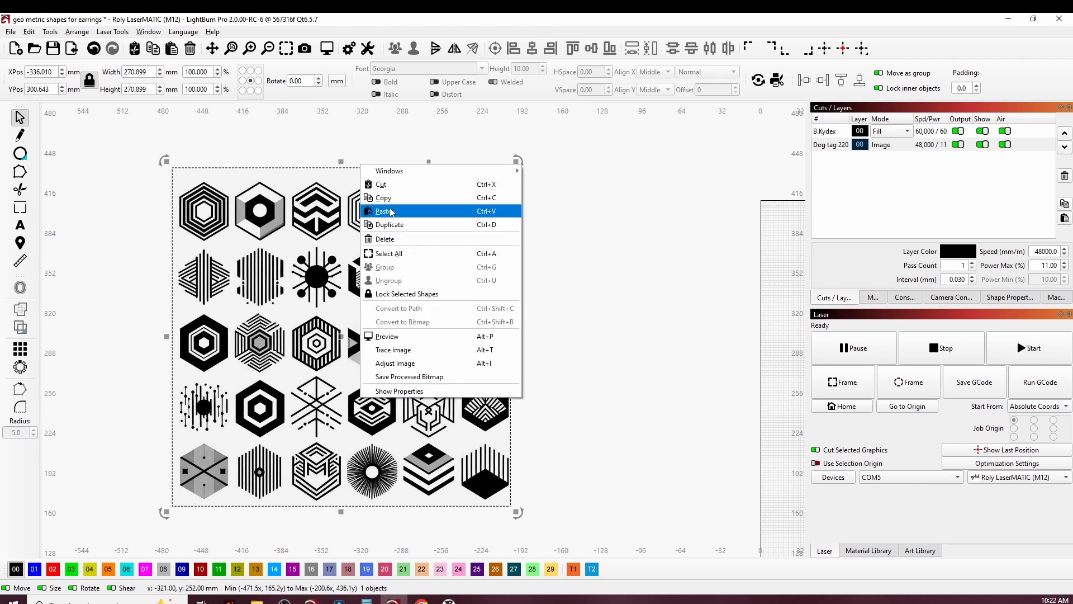
{"action": "left_click", "coordinate": [394, 349]}
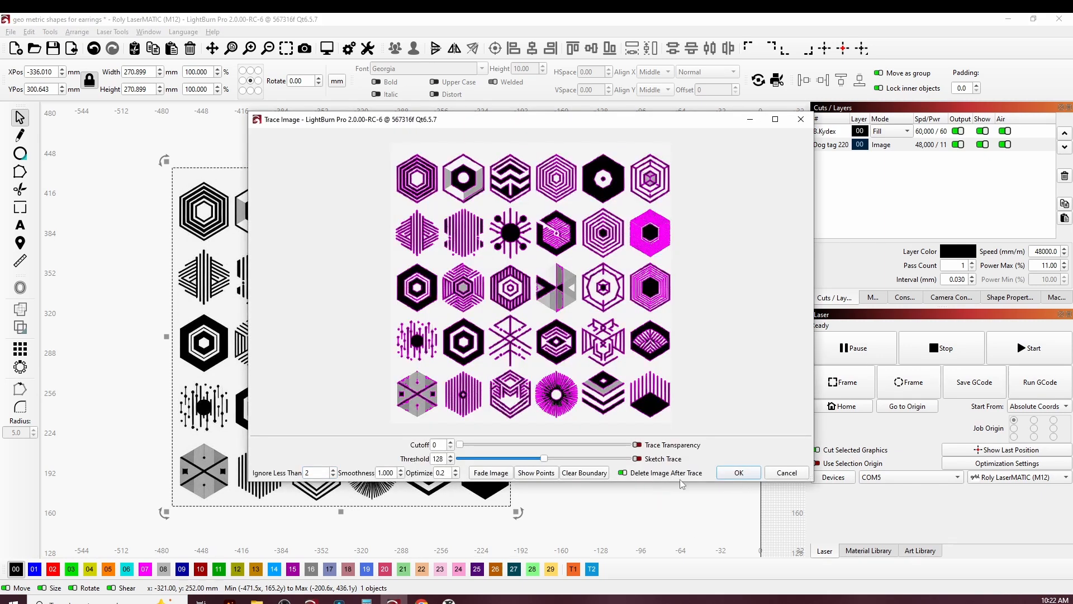
{"action": "left_click", "coordinate": [737, 472]}
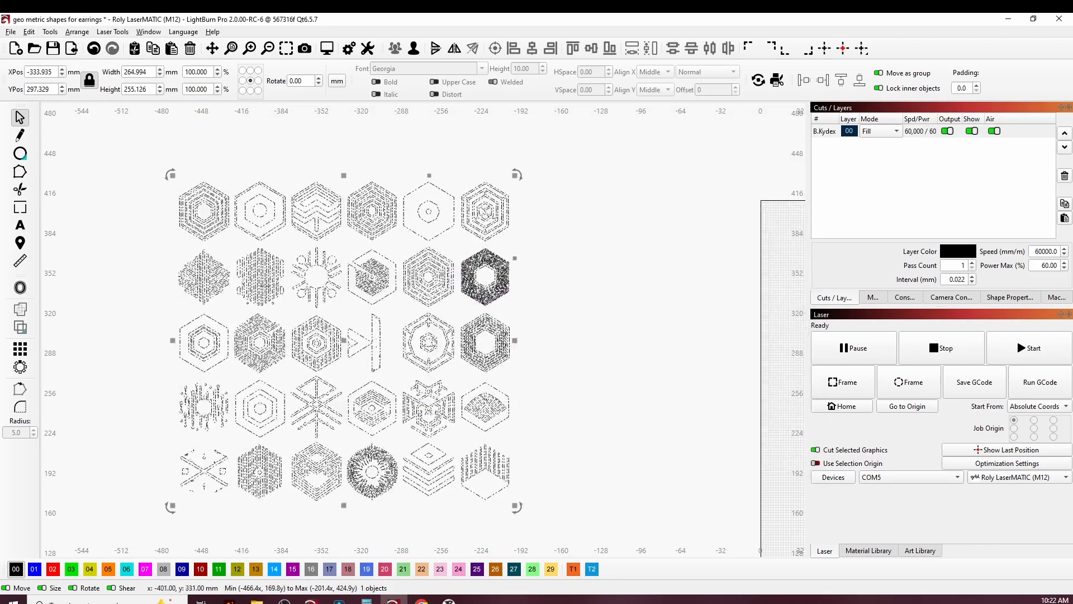
- Ungroup the traced hexagon sheet into separate shapes and clear the selection
{"action": "scroll", "coordinate": [309, 259], "scroll_direction": "up", "scroll_amount": 3}
{"action": "scroll", "coordinate": [311, 257], "scroll_direction": "down", "scroll_amount": 2}
{"action": "key", "text": "ctrl+u"}
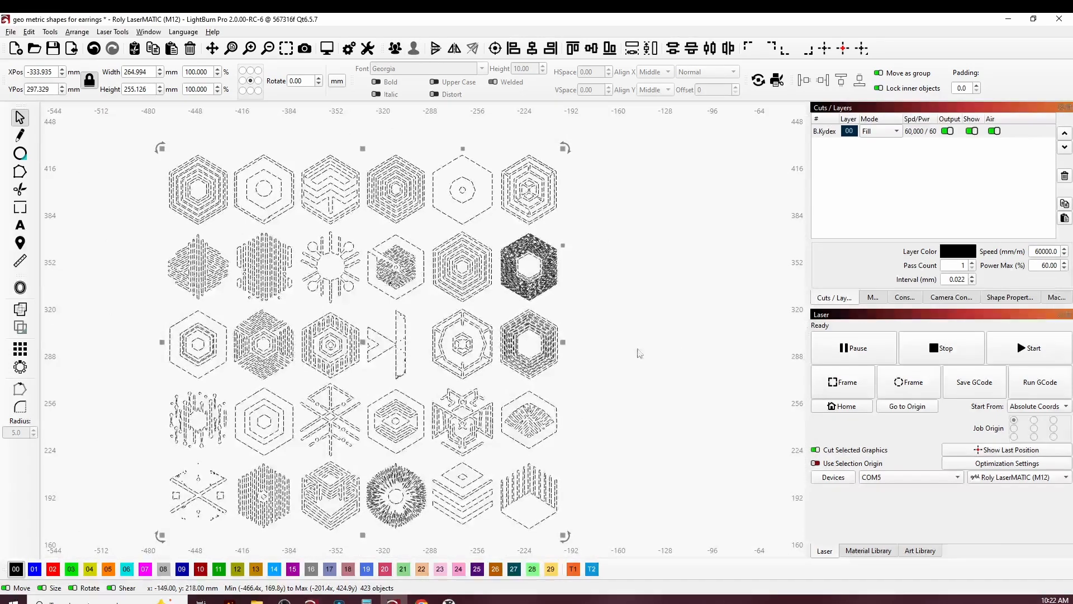
{"action": "left_click", "coordinate": [615, 305]}
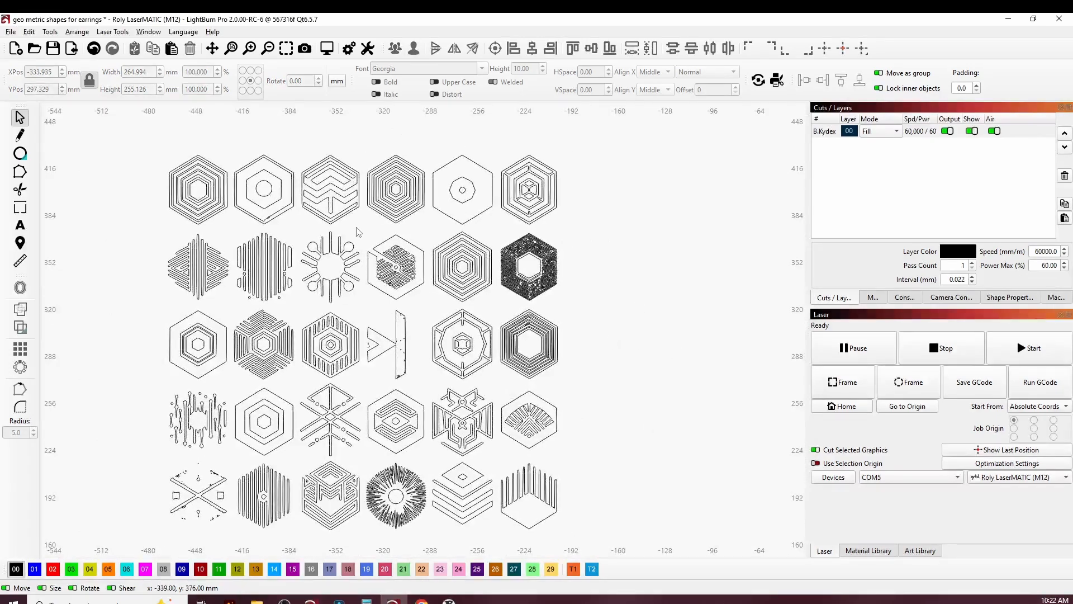
- Group the chevron hexagon, third in the top row, and move it clear of the sheet, deleting all the other traced shapes
{"action": "left_click_drag", "start_coordinate": [305, 163], "coordinate": [304, 160]}
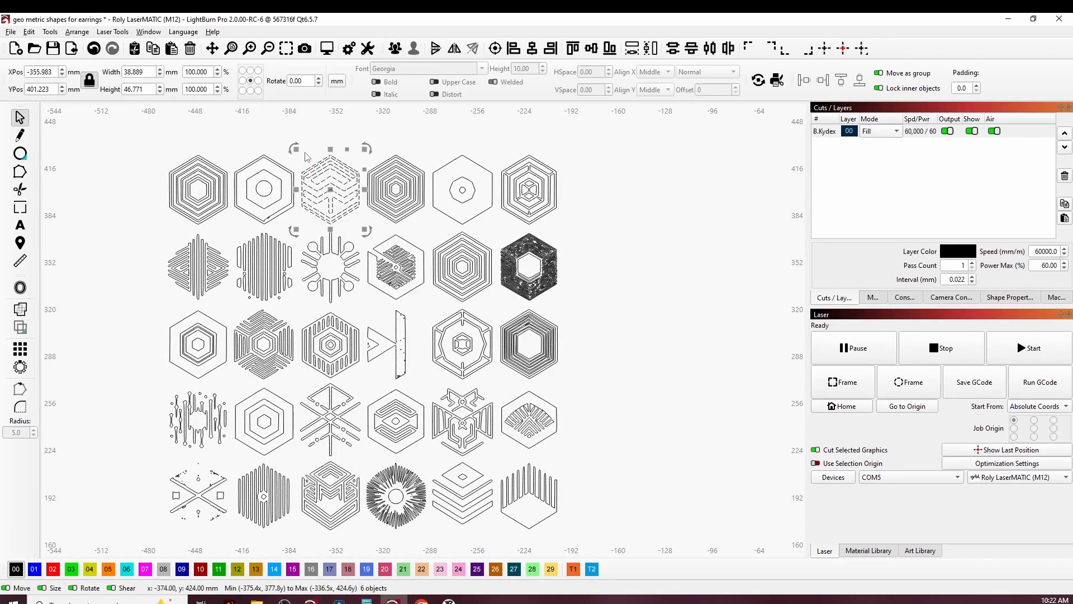
{"action": "left_click", "coordinate": [395, 48]}
{"action": "scroll", "coordinate": [358, 134], "scroll_direction": "down", "scroll_amount": 1}
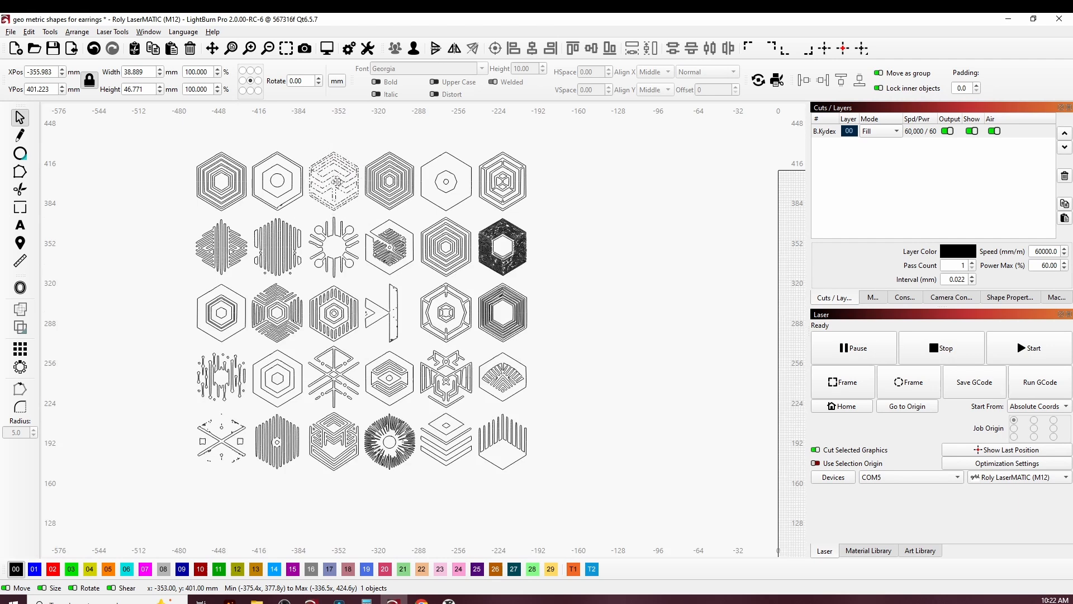
{"action": "left_click_drag", "start_coordinate": [337, 182], "coordinate": [721, 296]}
{"action": "left_click_drag", "start_coordinate": [581, 501], "coordinate": [116, 120]}
{"action": "key", "text": "Delete"}
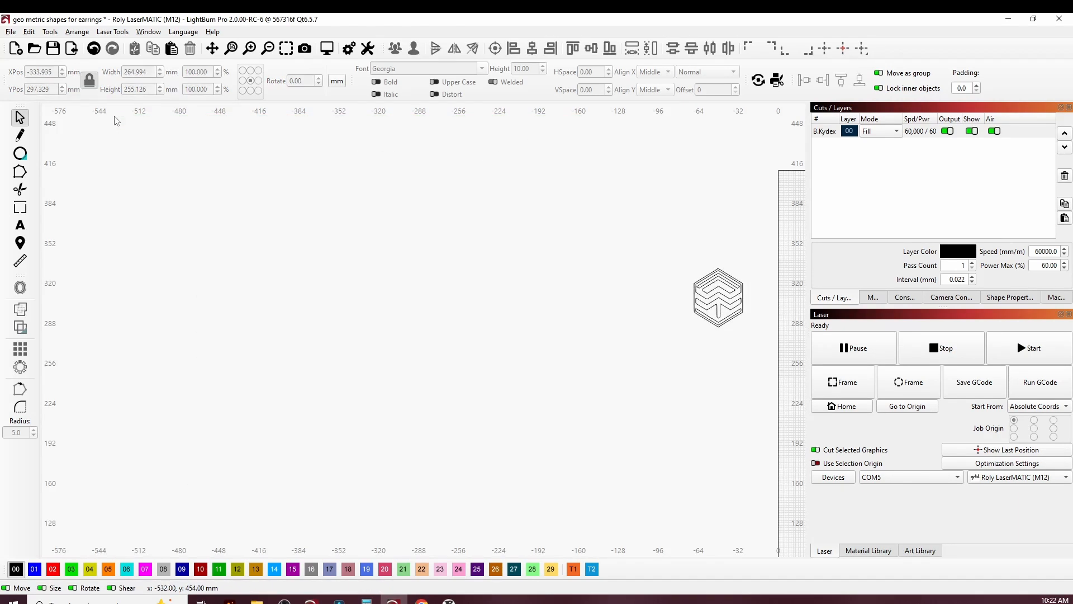
- Place the chevron hexagon on the work area at X 22, Y 308 and inspect its fill in the laser preview
{"action": "scroll", "coordinate": [662, 318], "scroll_direction": "down", "scroll_amount": 2}
{"action": "left_click_drag", "start_coordinate": [585, 324], "coordinate": [413, 295]}
{"action": "left_click", "coordinate": [297, 285]}
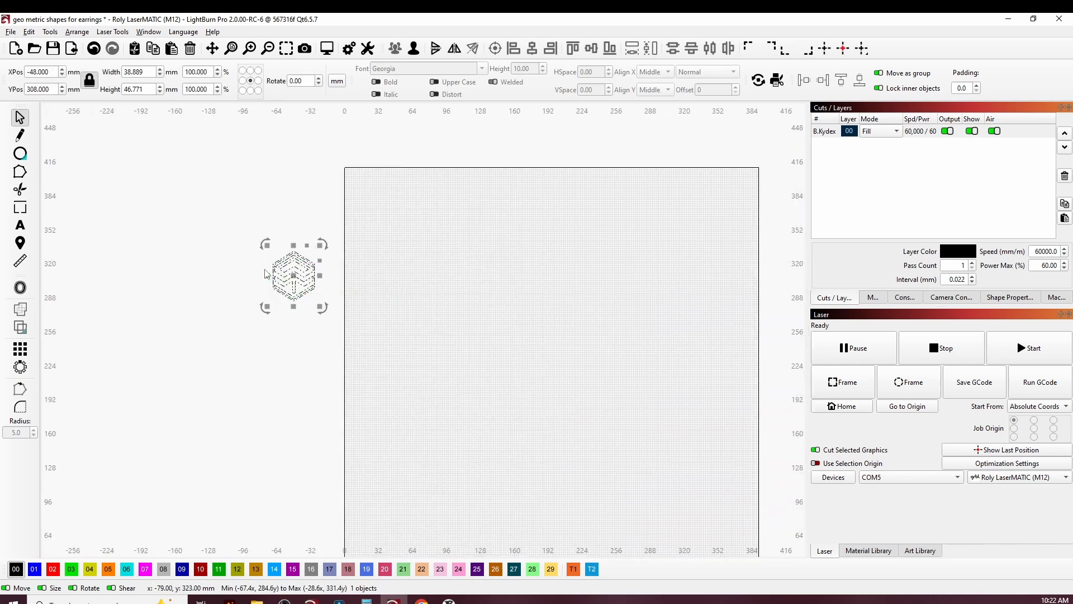
{"action": "scroll", "coordinate": [298, 284], "scroll_direction": "up", "scroll_amount": 3}
{"action": "scroll", "coordinate": [296, 283], "scroll_direction": "up", "scroll_amount": 4}
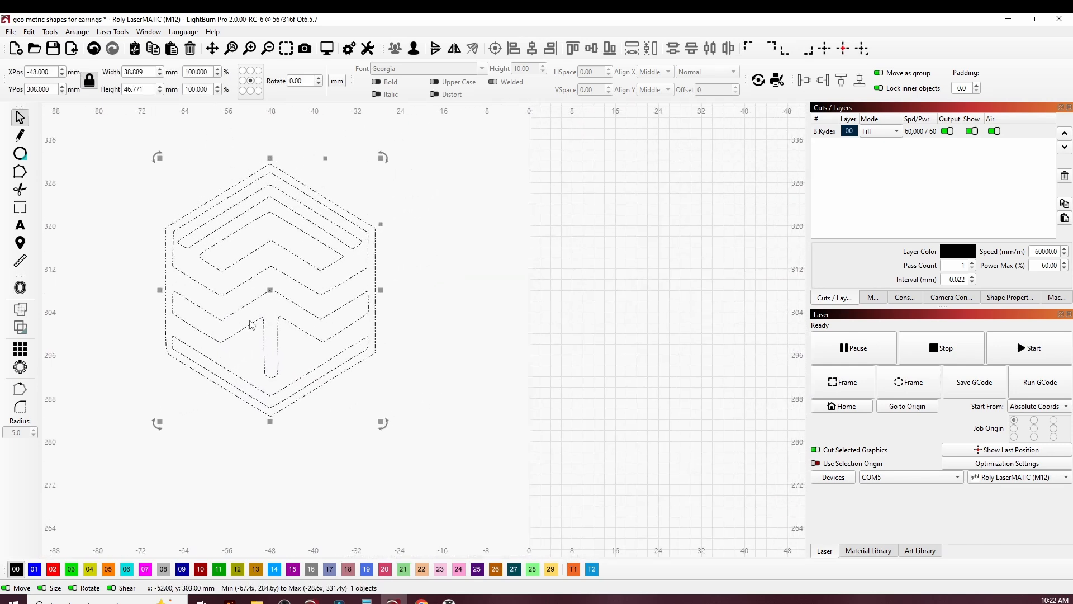
{"action": "key", "text": "alt+p"}
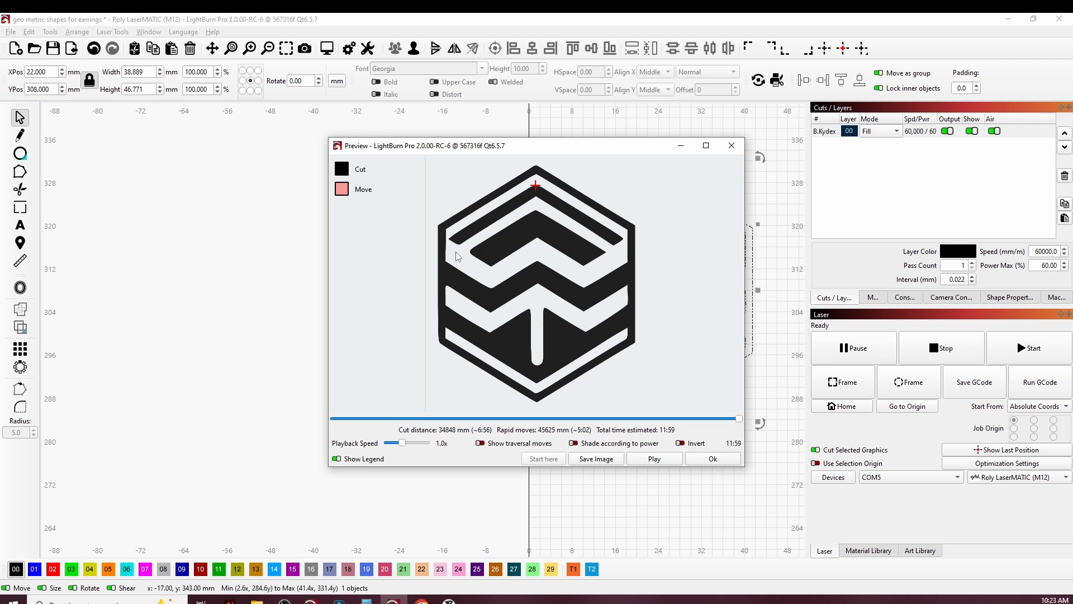
{"action": "scroll", "coordinate": [456, 256], "scroll_direction": "up", "scroll_amount": 4}
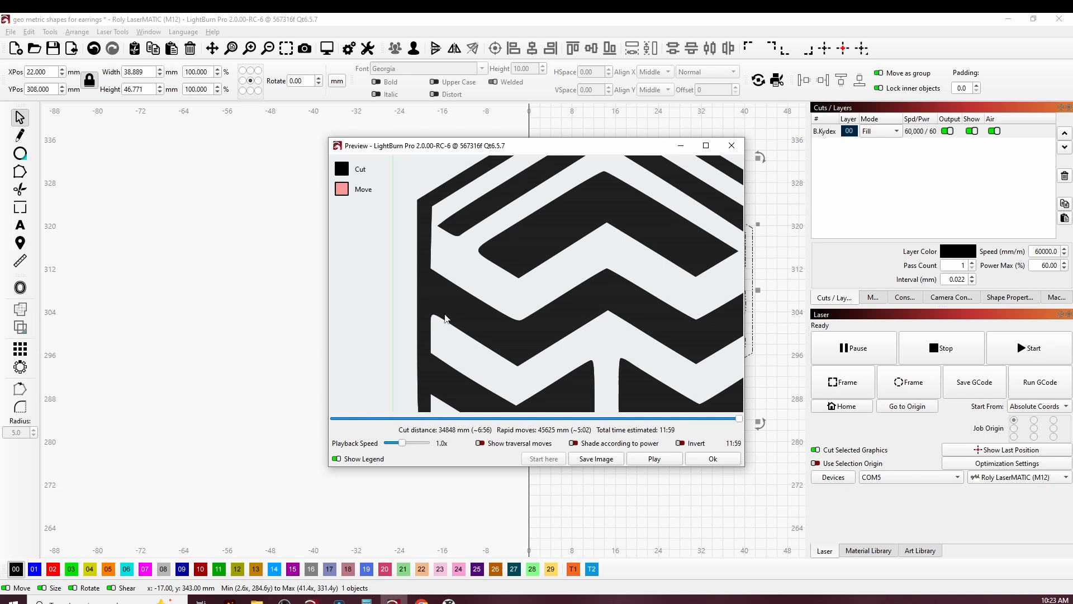
{"action": "scroll", "coordinate": [587, 323], "scroll_direction": "down", "scroll_amount": 4}
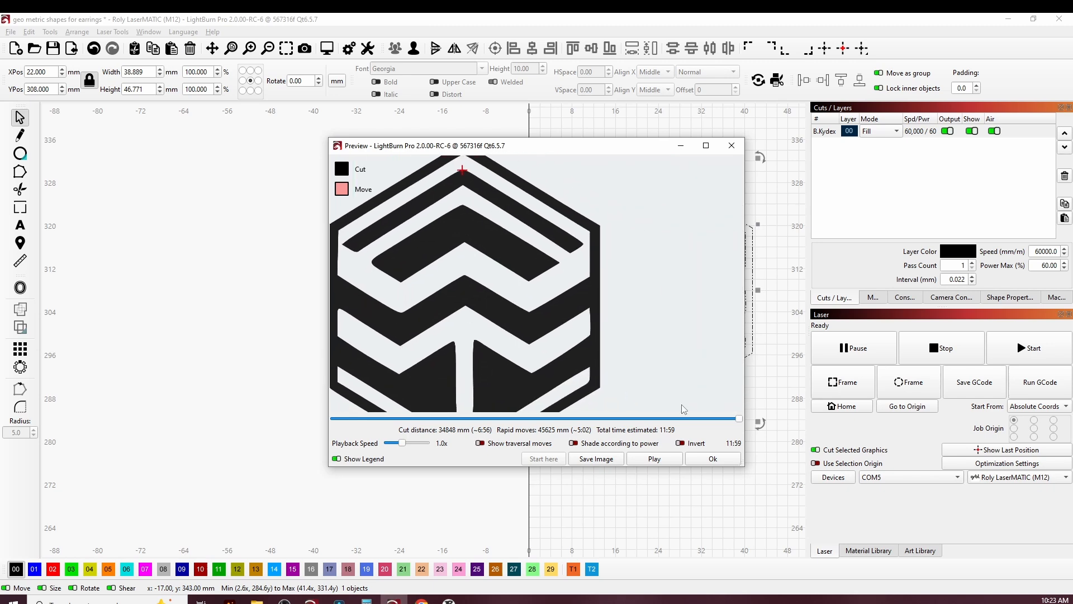
{"action": "left_click", "coordinate": [713, 458]}
- Move the chevron hexagon off the work area to about X -33, Y 308 mm
{"action": "scroll", "coordinate": [448, 296], "scroll_direction": "up", "scroll_amount": 3}
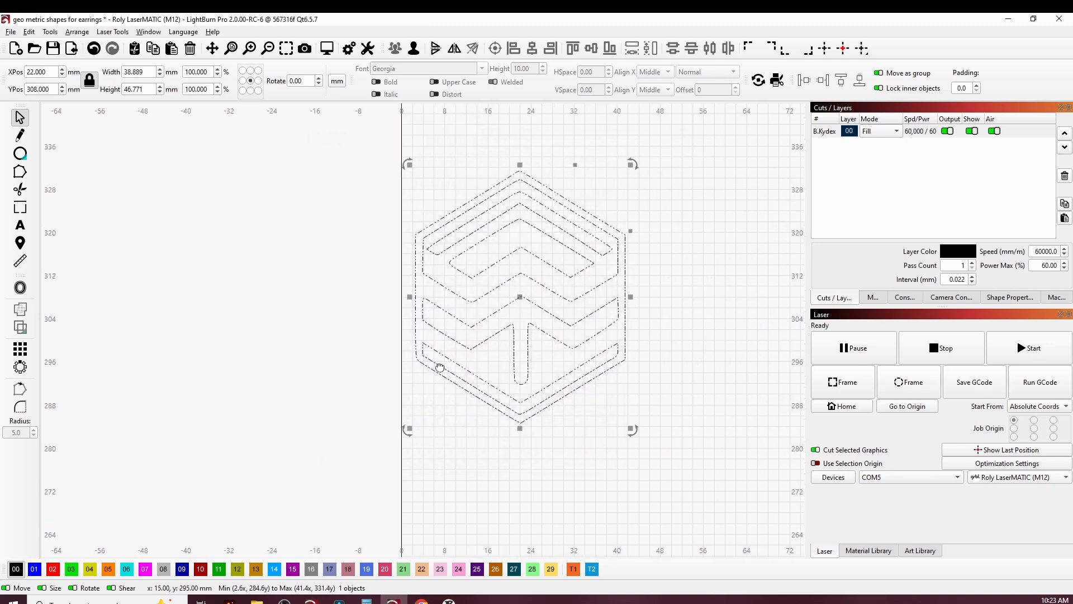
{"action": "left_click_drag", "start_coordinate": [449, 296], "coordinate": [320, 334]}
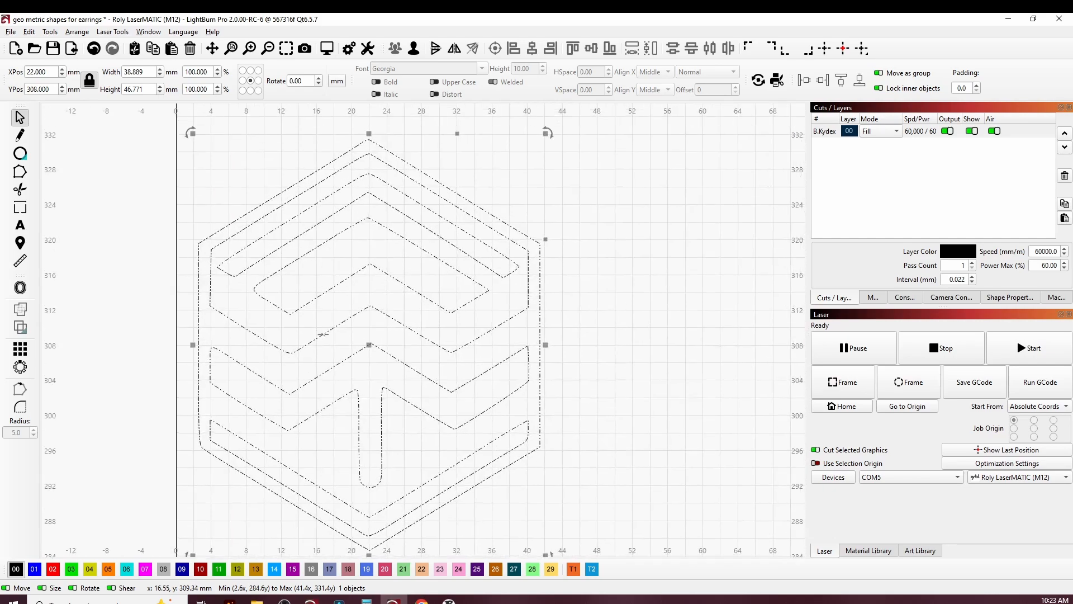
{"action": "scroll", "coordinate": [404, 235], "scroll_direction": "down", "scroll_amount": 2}
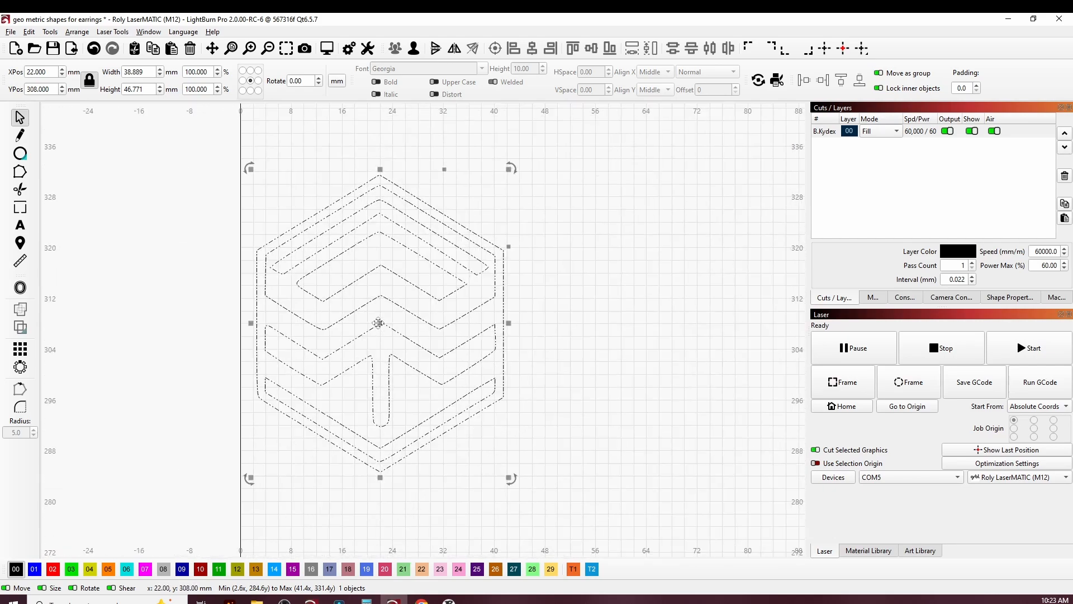
{"action": "left_click_drag", "start_coordinate": [383, 327], "coordinate": [126, 314]}
{"action": "left_click_drag", "start_coordinate": [302, 328], "coordinate": [580, 323]}
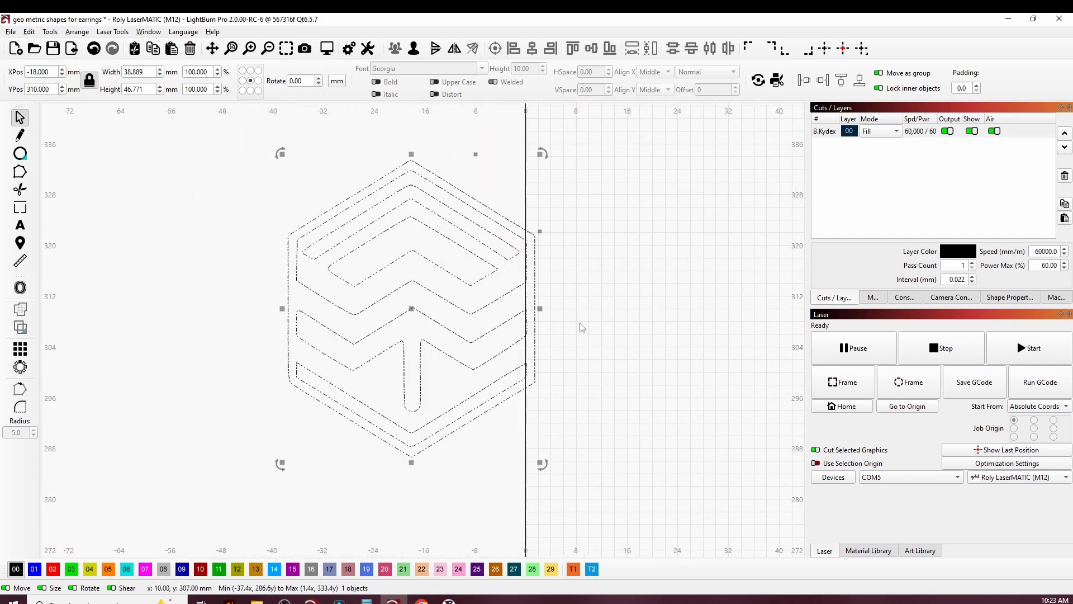
{"action": "left_click_drag", "start_coordinate": [412, 307], "coordinate": [316, 320]}
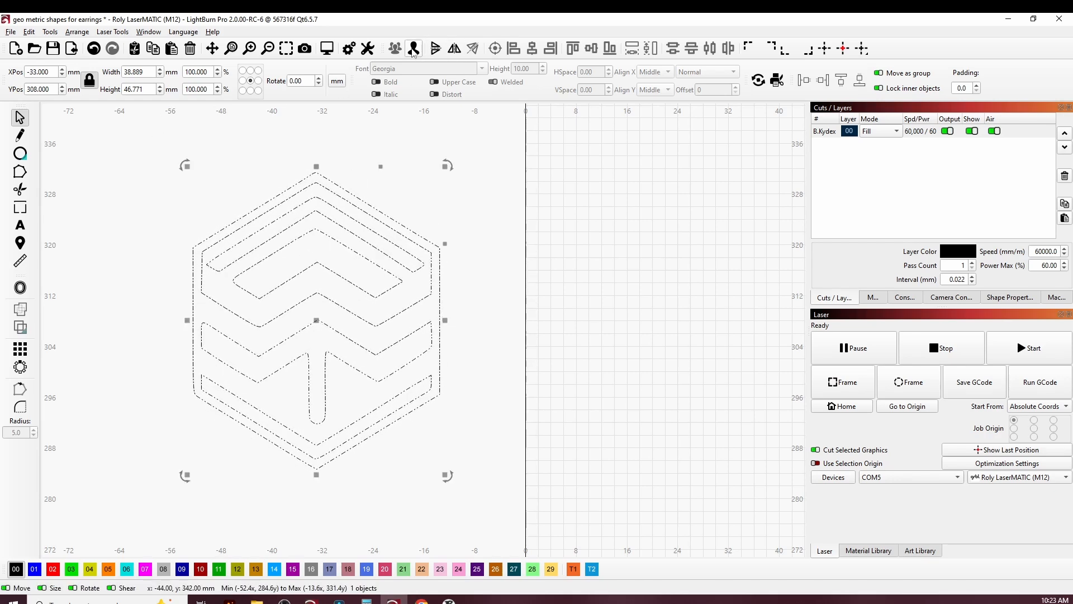
- Delete the rounded left end of the topmost inner chevron band and move its upper line's endpoint to the inner outline at about X -51, Y 316.4
{"action": "left_click", "coordinate": [164, 210]}
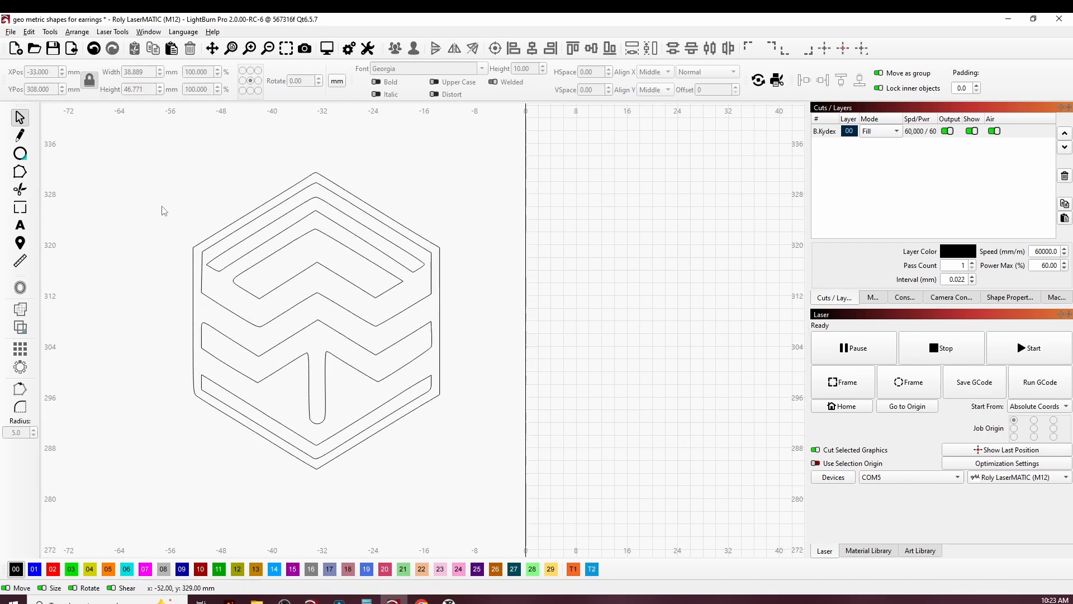
{"action": "left_click", "coordinate": [20, 171]}
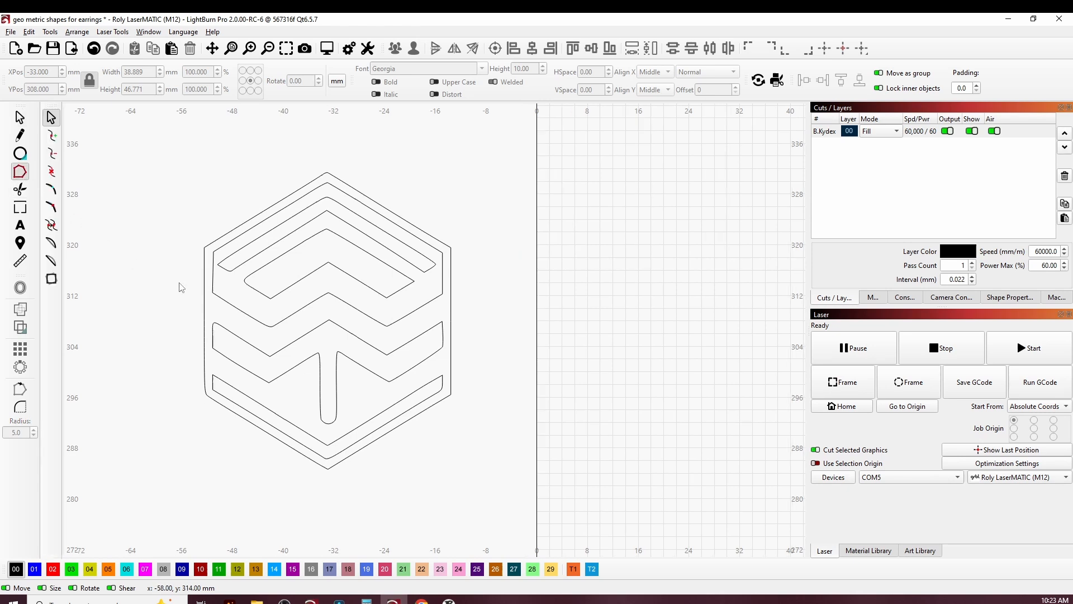
{"action": "left_click", "coordinate": [21, 174]}
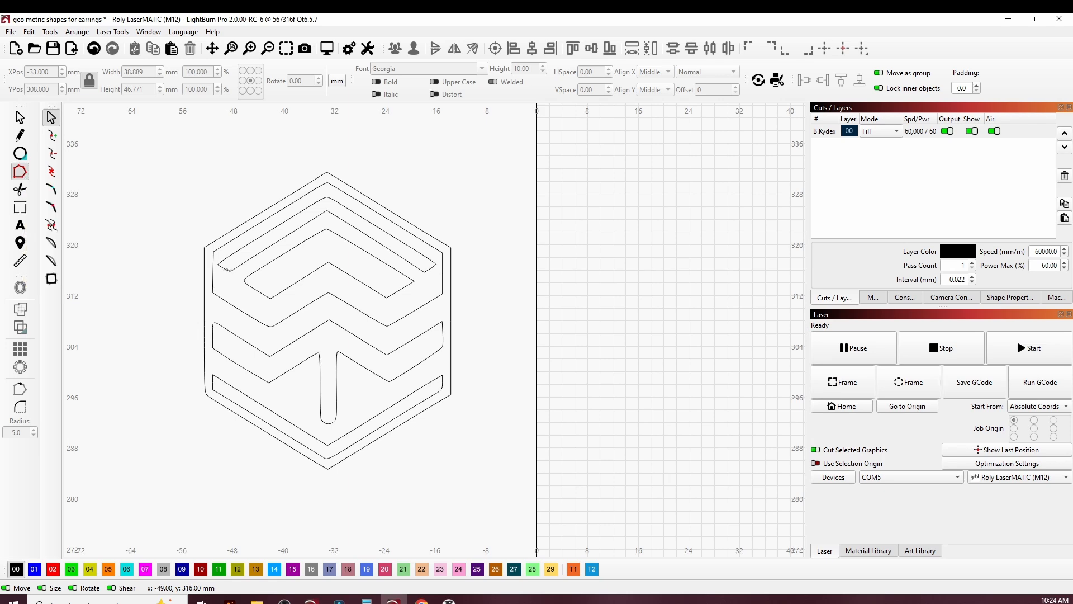
{"action": "left_click", "coordinate": [227, 270]}
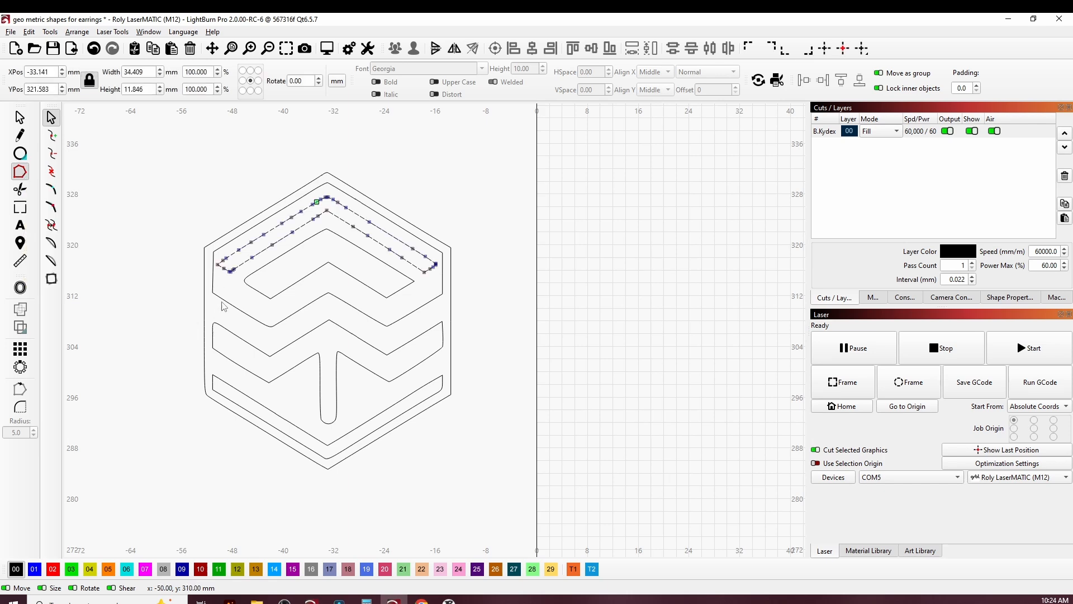
{"action": "scroll", "coordinate": [223, 281], "scroll_direction": "up", "scroll_amount": 6}
{"action": "scroll", "coordinate": [223, 280], "scroll_direction": "up", "scroll_amount": 4}
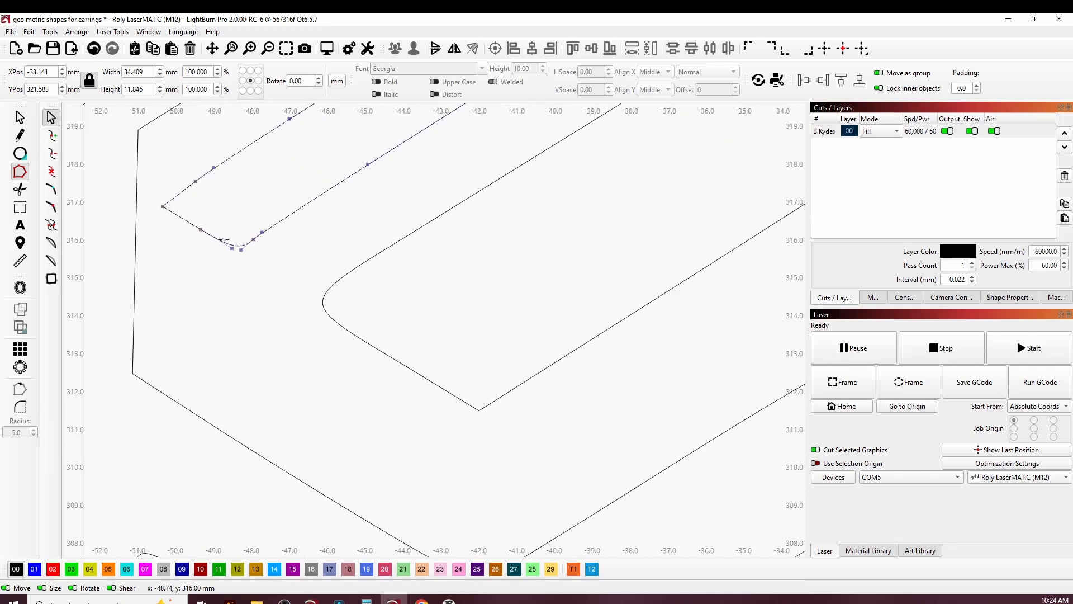
{"action": "key", "text": "d"}
{"action": "left_click_drag", "start_coordinate": [202, 229], "coordinate": [136, 226]}
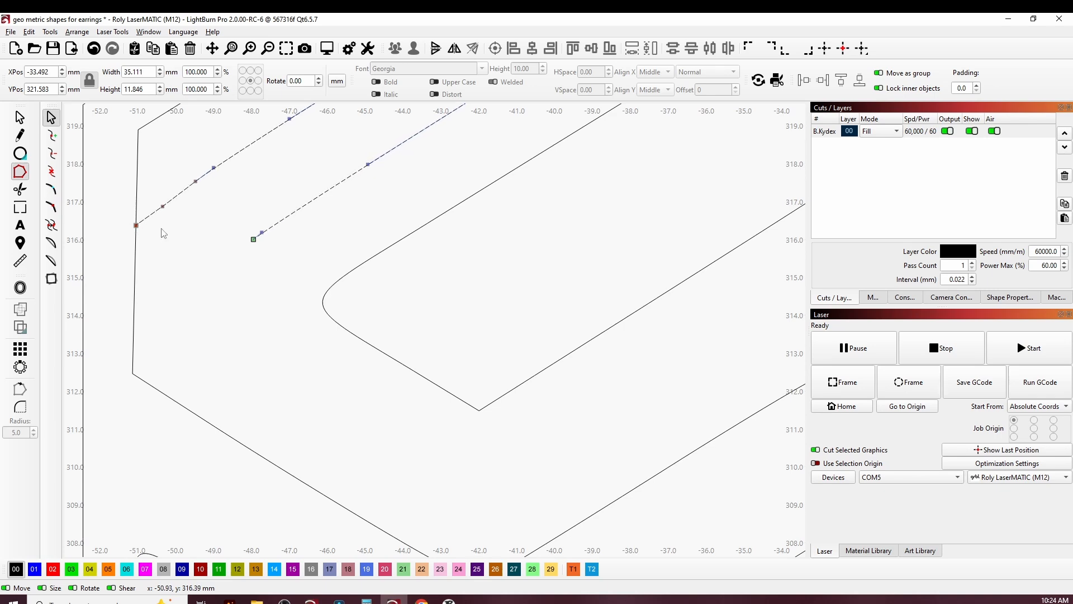
- Straighten the left ends of the open band's two lines and extend the lower line to the inner outline's left edge
{"action": "scroll", "coordinate": [162, 233], "scroll_direction": "down", "scroll_amount": 5}
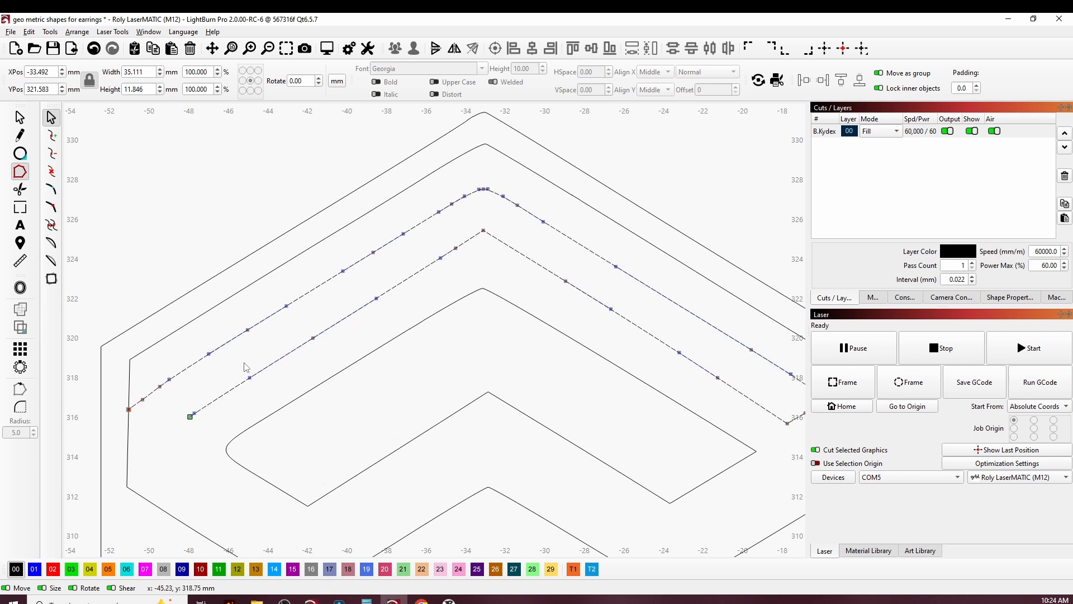
{"action": "left_click_drag", "start_coordinate": [373, 348], "coordinate": [390, 271]}
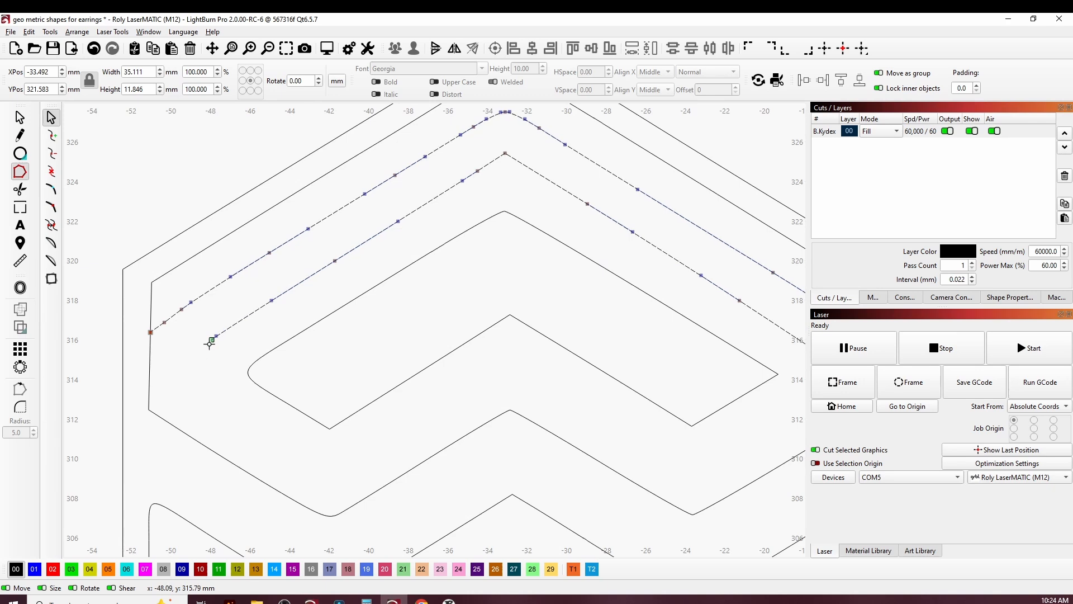
{"action": "scroll", "coordinate": [214, 341], "scroll_direction": "up", "scroll_amount": 4}
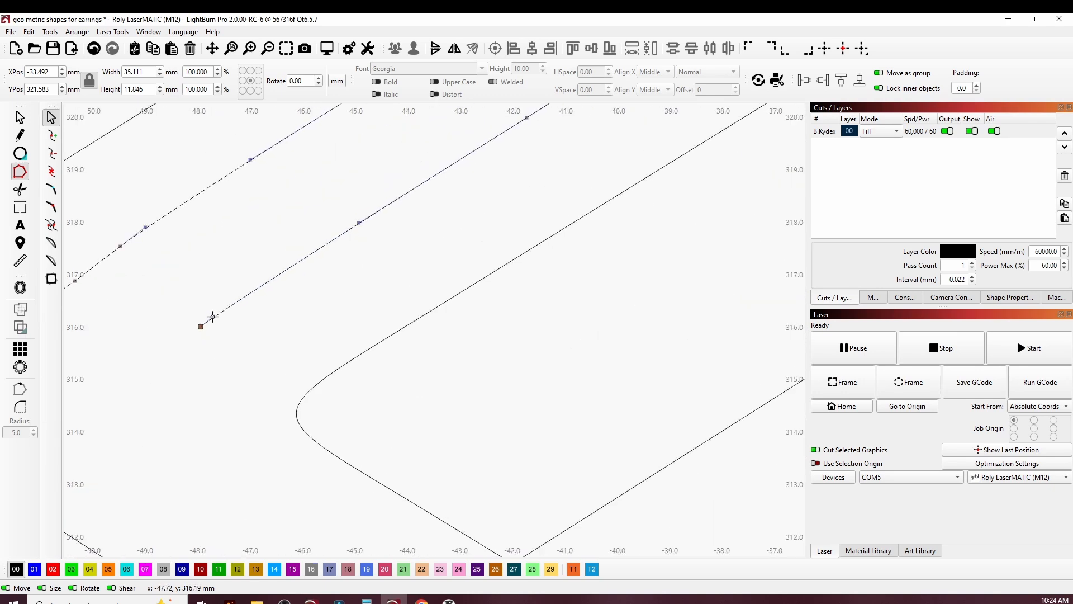
{"action": "scroll", "coordinate": [218, 319], "scroll_direction": "down", "scroll_amount": 3}
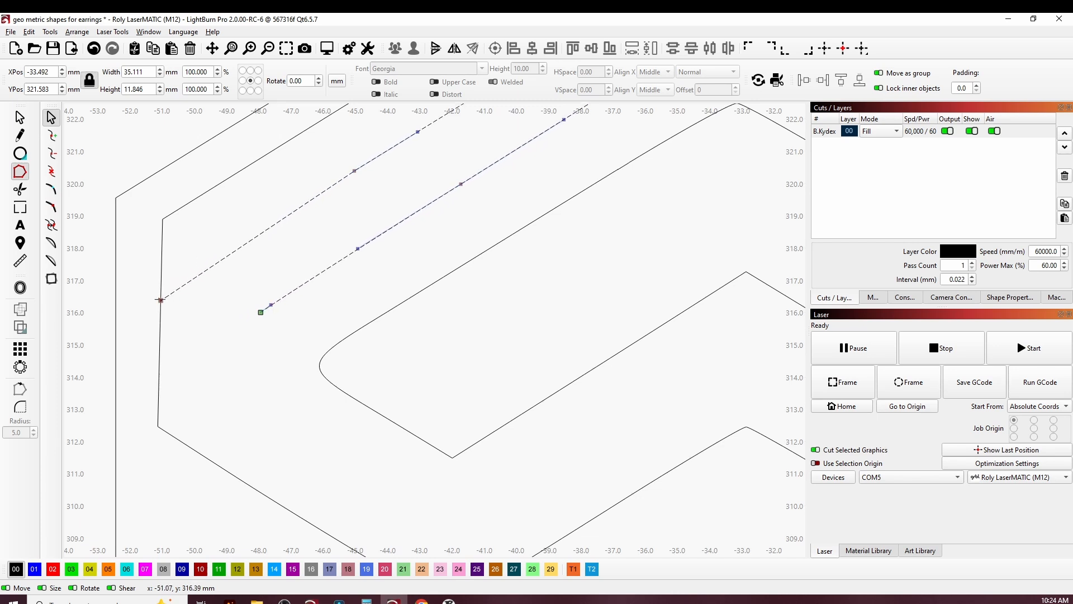
{"action": "left_click_drag", "start_coordinate": [161, 300], "coordinate": [161, 296]}
{"action": "scroll", "coordinate": [268, 333], "scroll_direction": "up", "scroll_amount": 3}
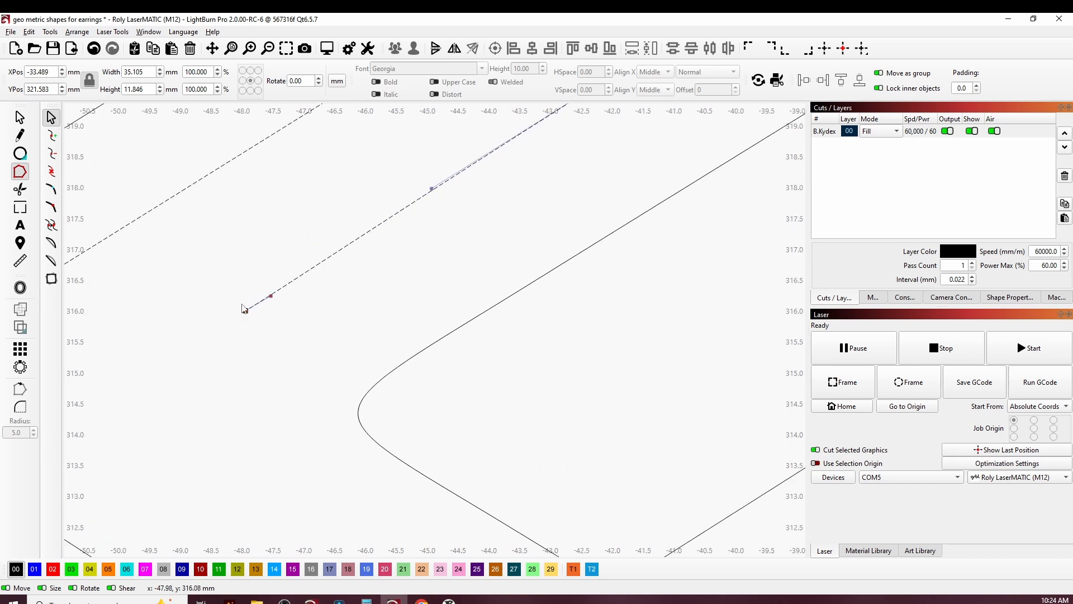
{"action": "scroll", "coordinate": [244, 307], "scroll_direction": "down", "scroll_amount": 3}
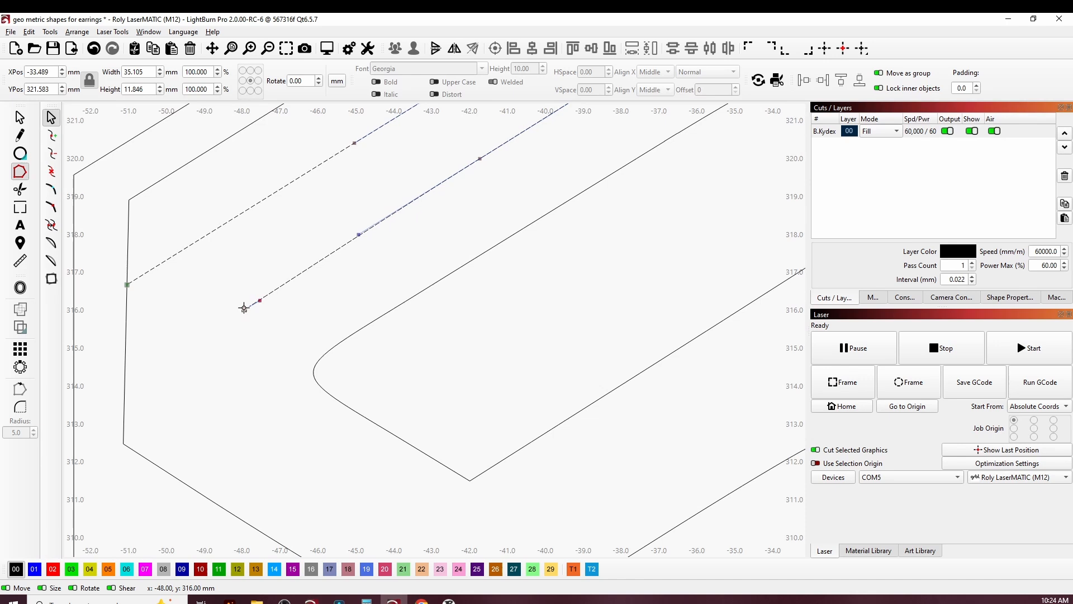
{"action": "key", "text": "e"}
{"action": "left_click", "coordinate": [20, 117]}
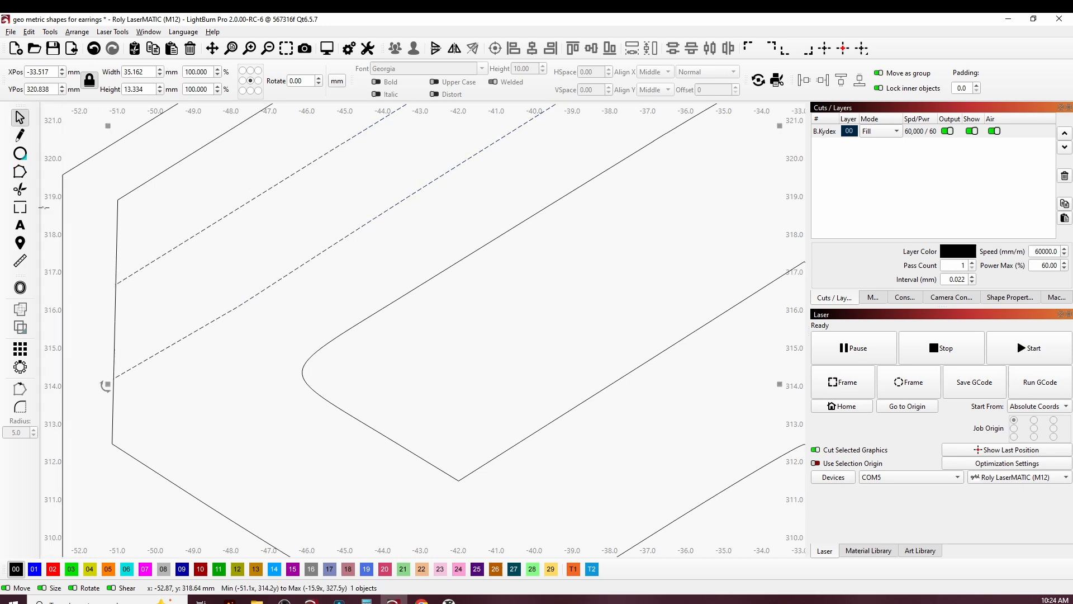
- Trim away the inner outline's left edge between the band's two extended lines
{"action": "left_click", "coordinate": [115, 334]}
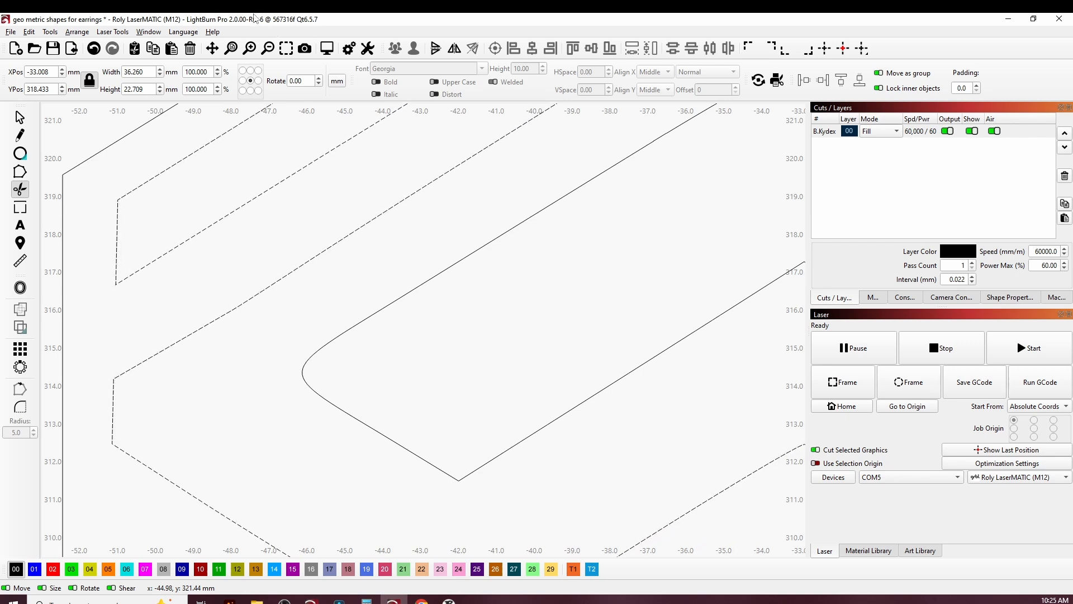
{"action": "scroll", "coordinate": [239, 352], "scroll_direction": "down", "scroll_amount": 2}
{"action": "scroll", "coordinate": [144, 377], "scroll_direction": "up", "scroll_amount": 3}
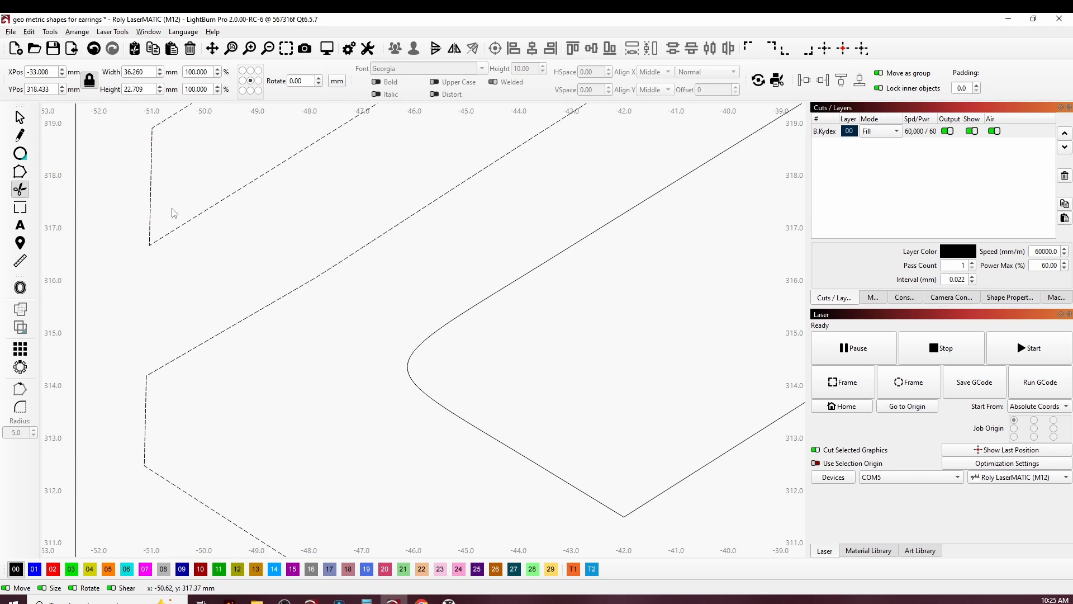
- Delete the segments closing the band's right end and extend its lower line to the inner outline's right edge
{"action": "left_click", "coordinate": [20, 171]}
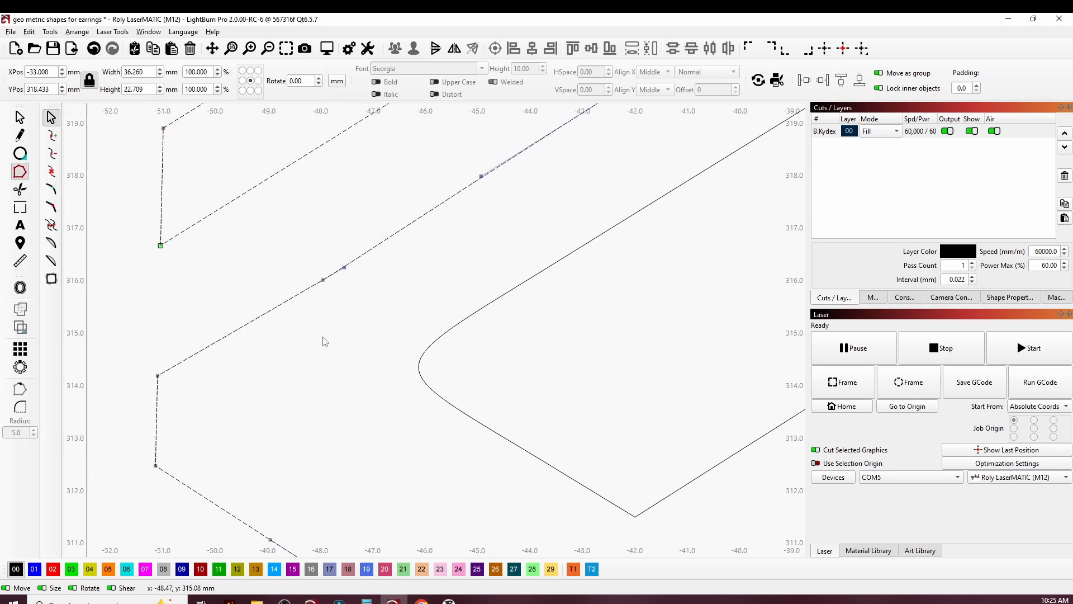
{"action": "scroll", "coordinate": [379, 426], "scroll_direction": "down", "scroll_amount": 2}
{"action": "scroll", "coordinate": [479, 400], "scroll_direction": "down", "scroll_amount": 2}
{"action": "scroll", "coordinate": [266, 402], "scroll_direction": "up", "scroll_amount": 1}
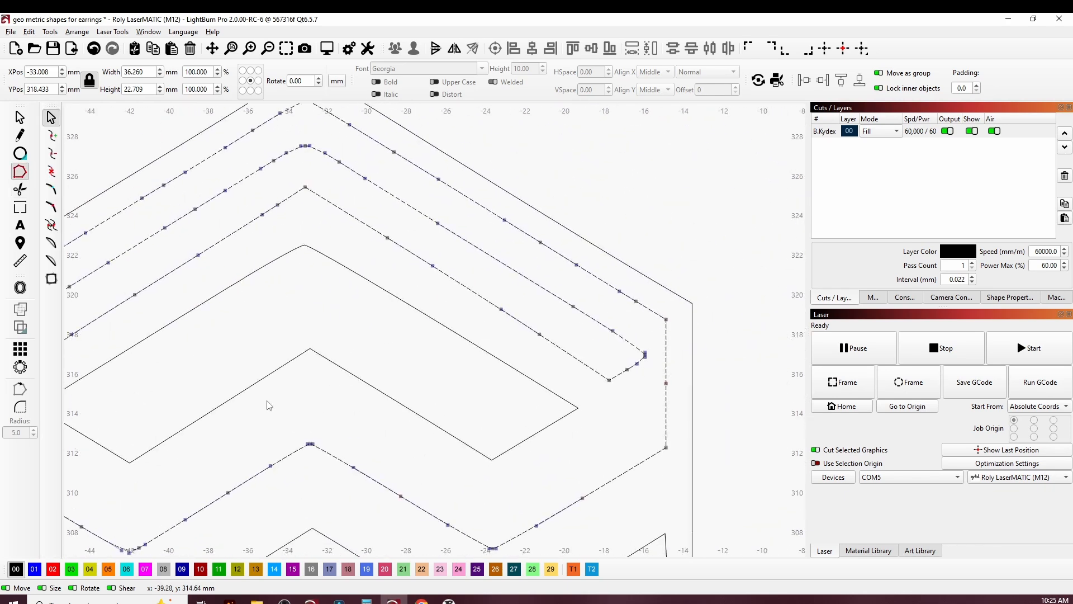
{"action": "scroll", "coordinate": [430, 401], "scroll_direction": "up", "scroll_amount": 1}
{"action": "scroll", "coordinate": [447, 374], "scroll_direction": "up", "scroll_amount": 4}
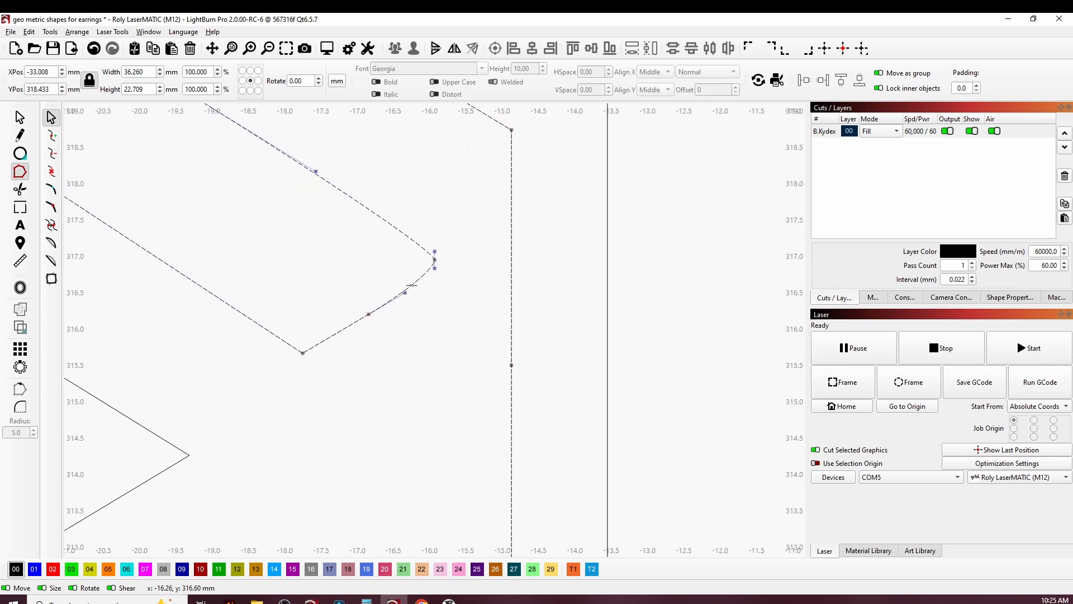
{"action": "key", "text": "d"}
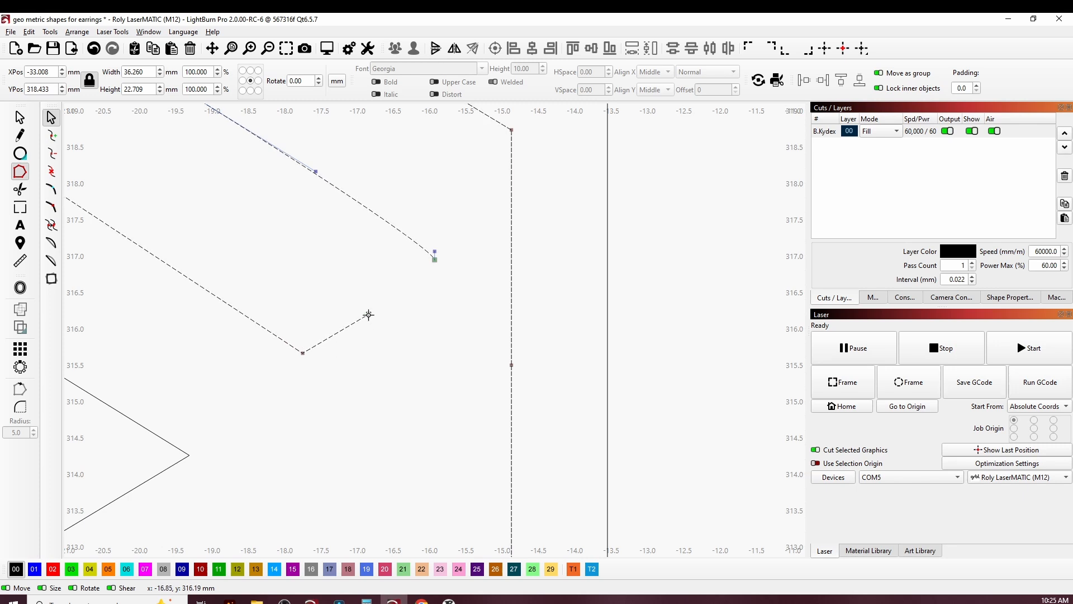
{"action": "key", "text": "d"}
{"action": "key", "text": "e"}
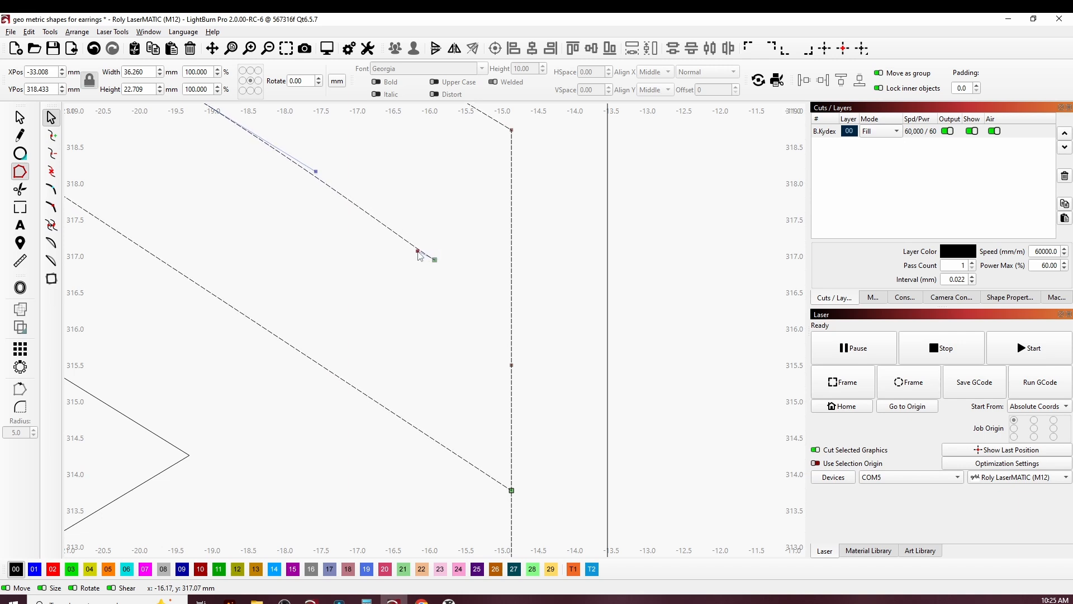
- Straighten the right section of the band's upper line and extend it to the inner outline's right edge
{"action": "left_click_drag", "start_coordinate": [274, 211], "coordinate": [440, 337]}
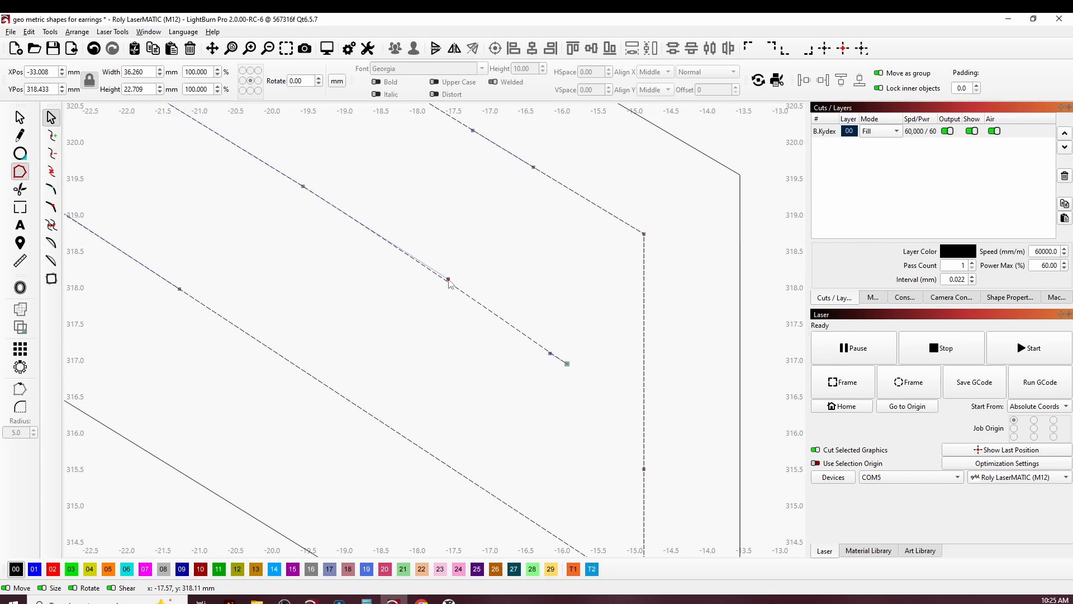
{"action": "scroll", "coordinate": [473, 320], "scroll_direction": "down", "scroll_amount": 1}
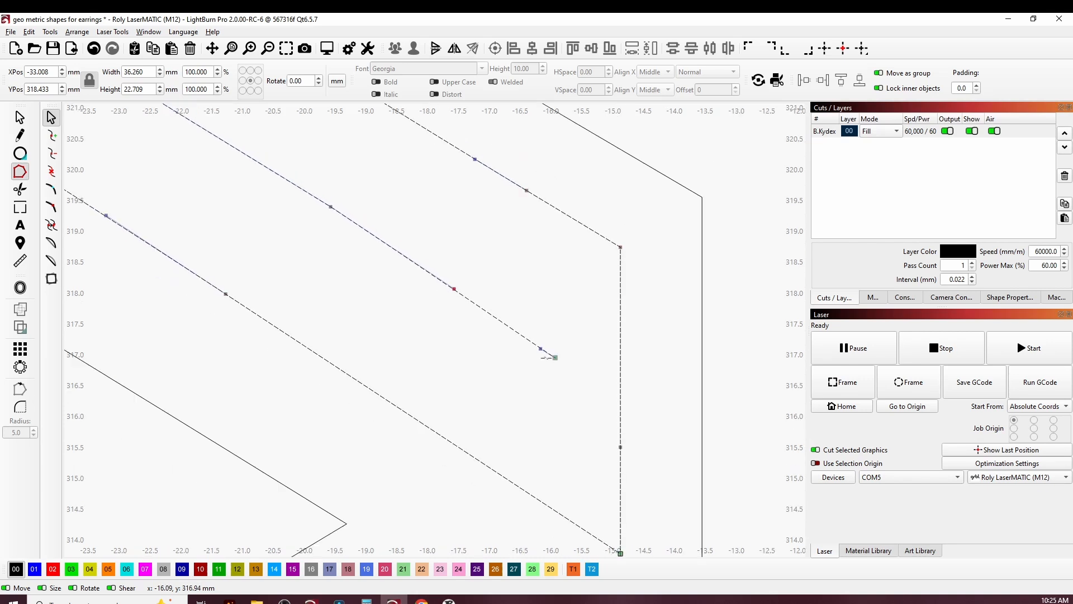
{"action": "scroll", "coordinate": [379, 306], "scroll_direction": "down", "scroll_amount": 2}
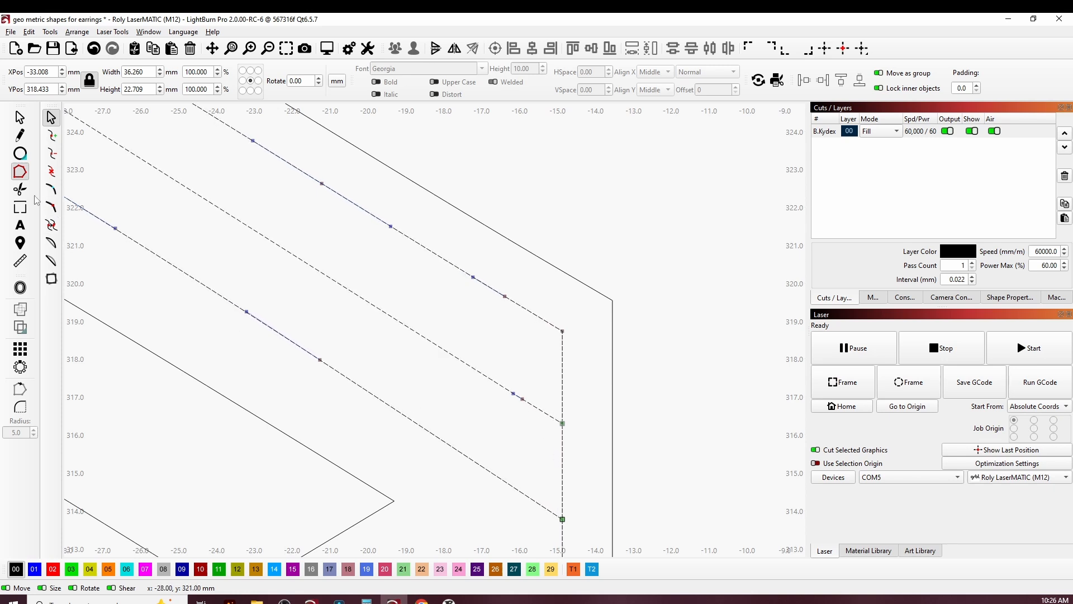
- Trim away the inner outline's right edge between the band's two extended lines
{"action": "left_click", "coordinate": [20, 189]}
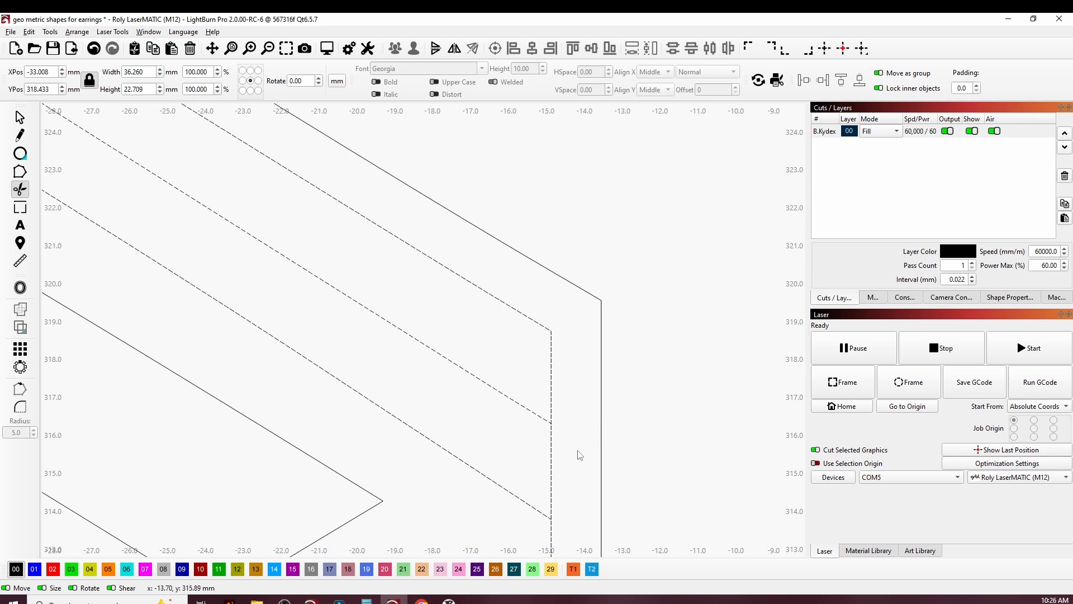
{"action": "left_click", "coordinate": [552, 472]}
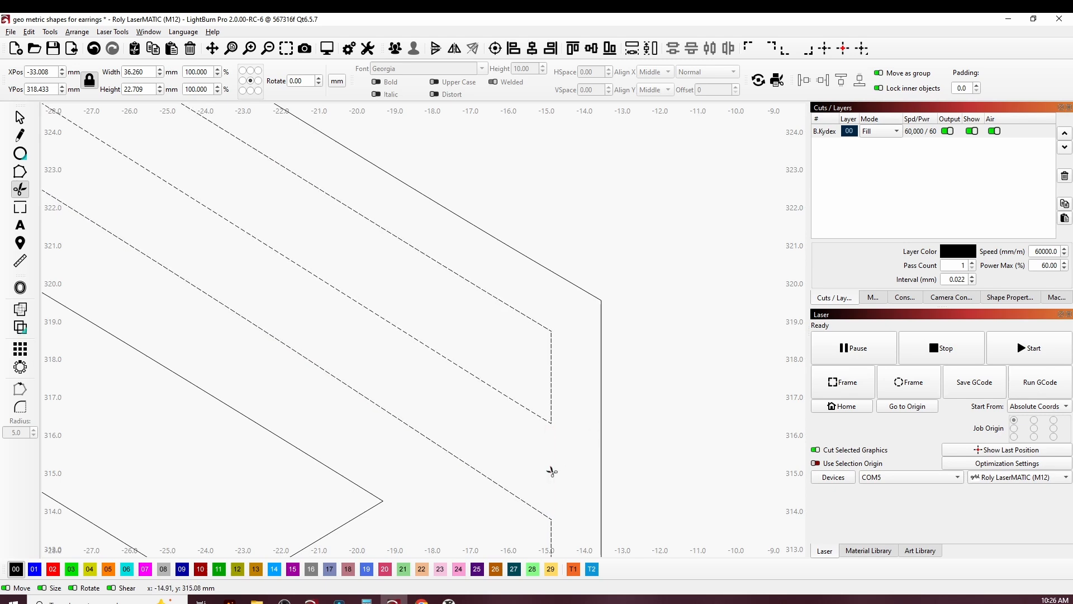
{"action": "scroll", "coordinate": [552, 471], "scroll_direction": "down", "scroll_amount": 5}
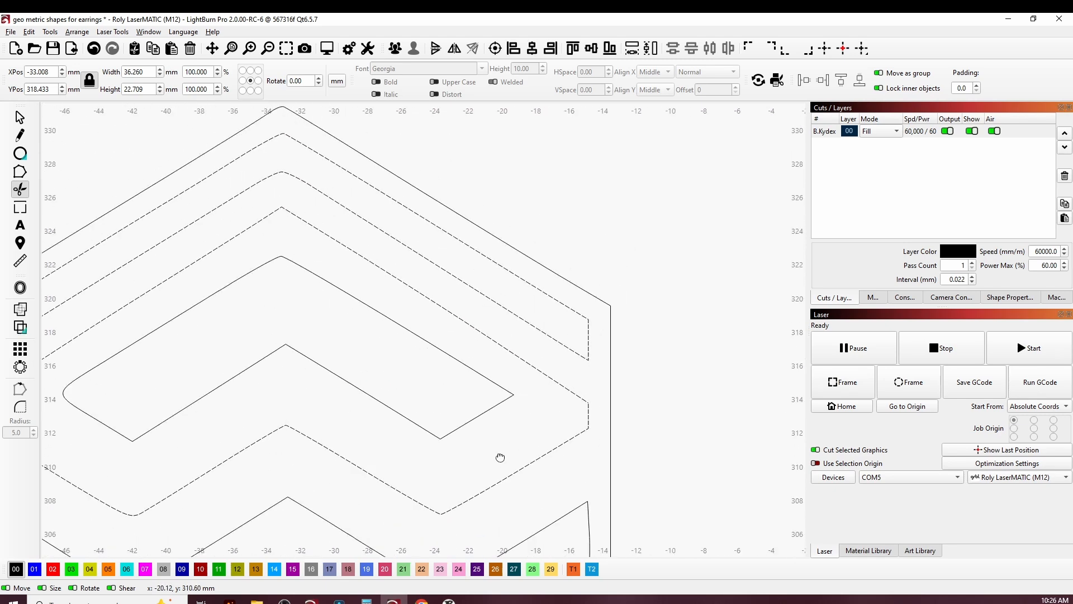
{"action": "left_click_drag", "start_coordinate": [500, 457], "coordinate": [508, 407]}
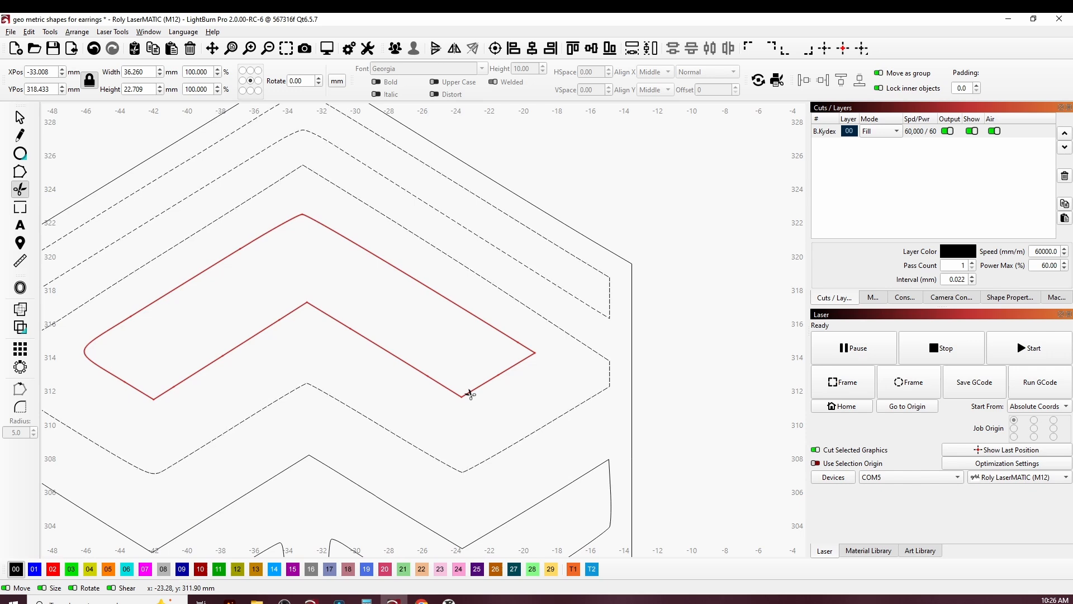
{"action": "left_click", "coordinate": [19, 117]}
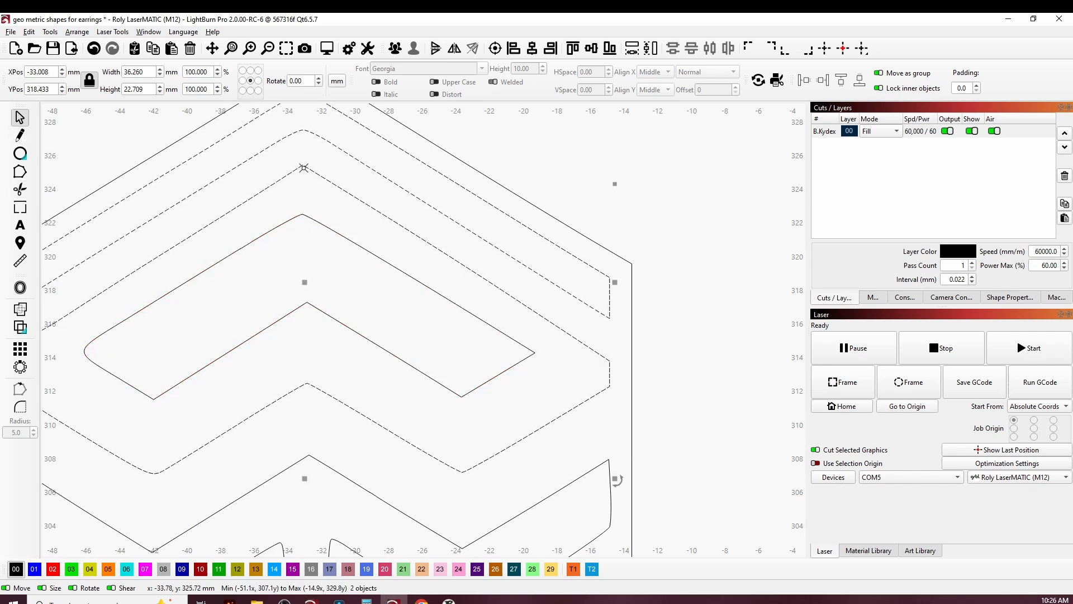
- Draw a vertical 2 by 15 mm rectangle centered at X -33, Y 318.5 across the upper chevron, and select the outer hexagon with it
{"action": "scroll", "coordinate": [323, 248], "scroll_direction": "down", "scroll_amount": 3}
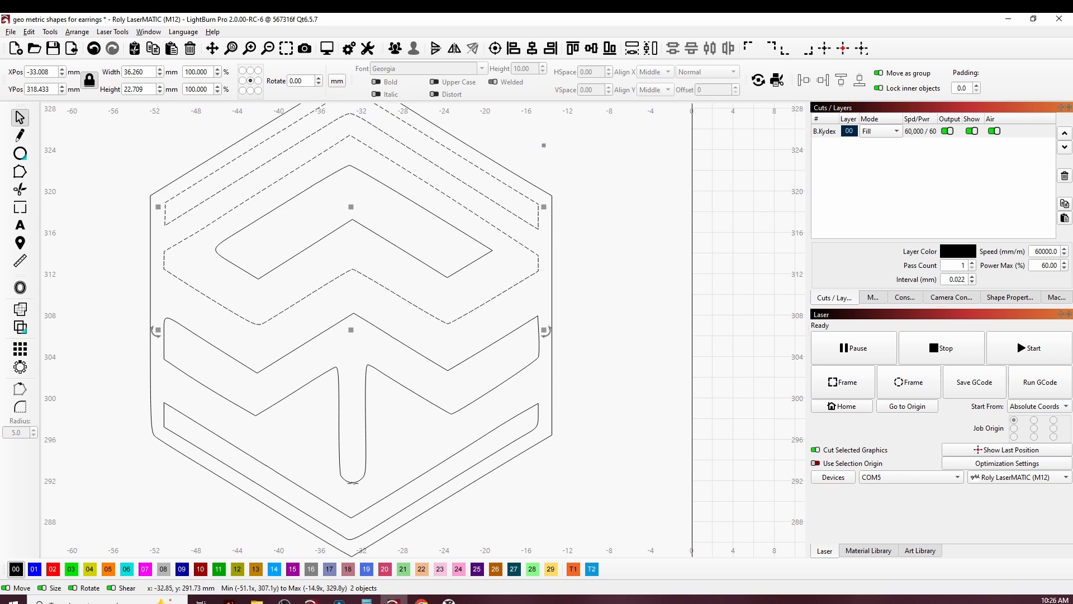
{"action": "left_click", "coordinate": [353, 482]}
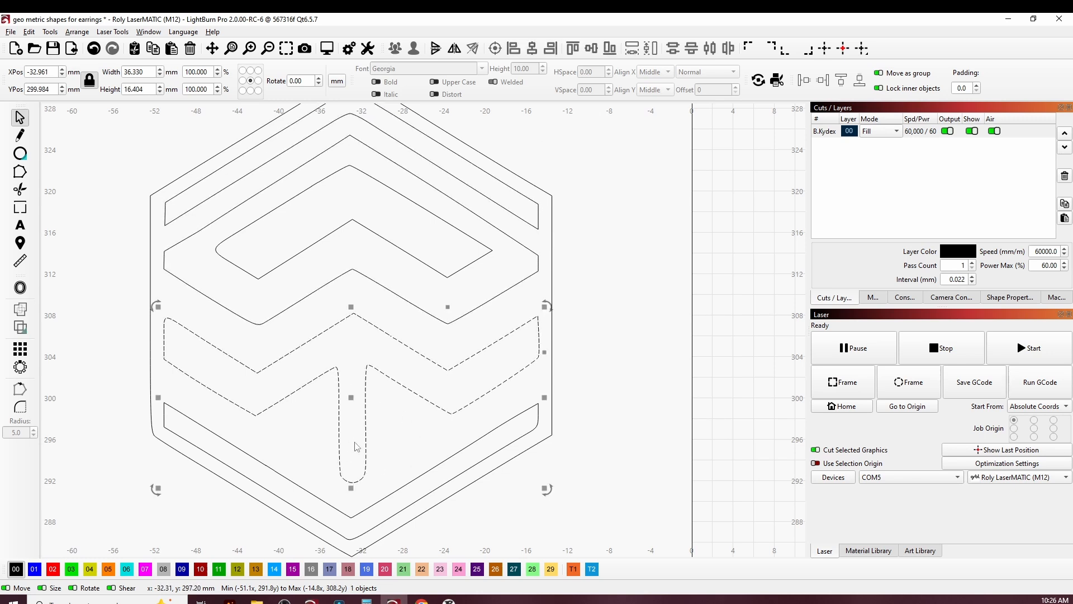
{"action": "scroll", "coordinate": [356, 446], "scroll_direction": "up", "scroll_amount": 3}
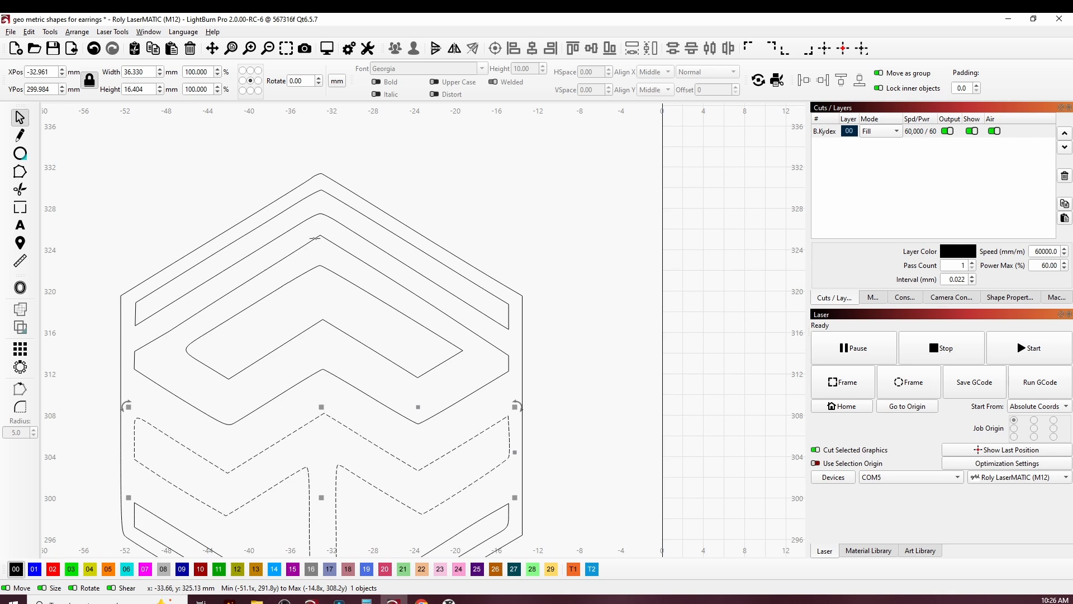
{"action": "left_click", "coordinate": [32, 160]}
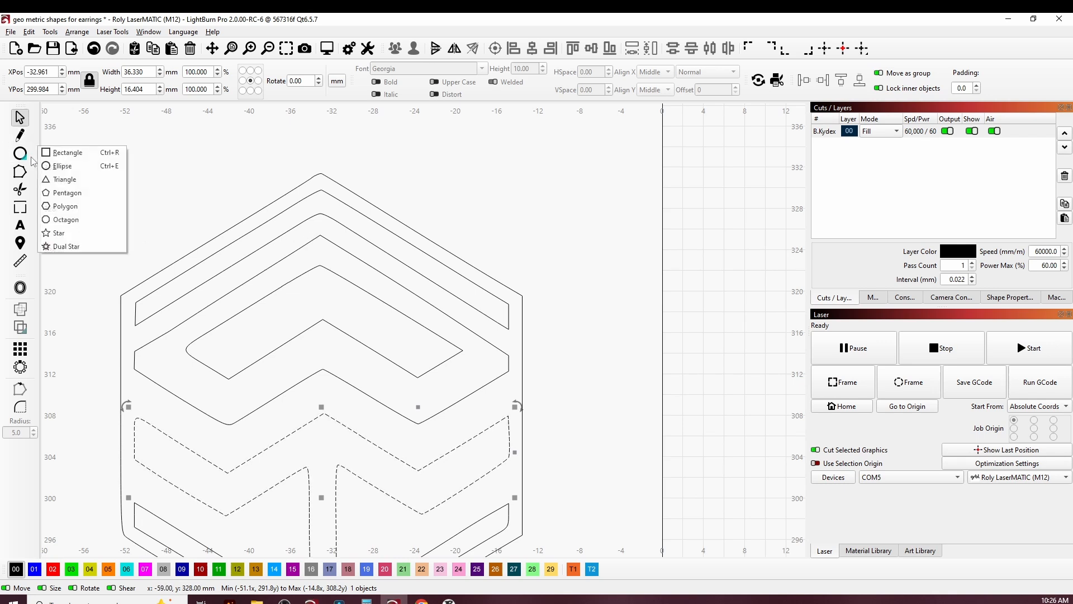
{"action": "left_click", "coordinate": [64, 152]}
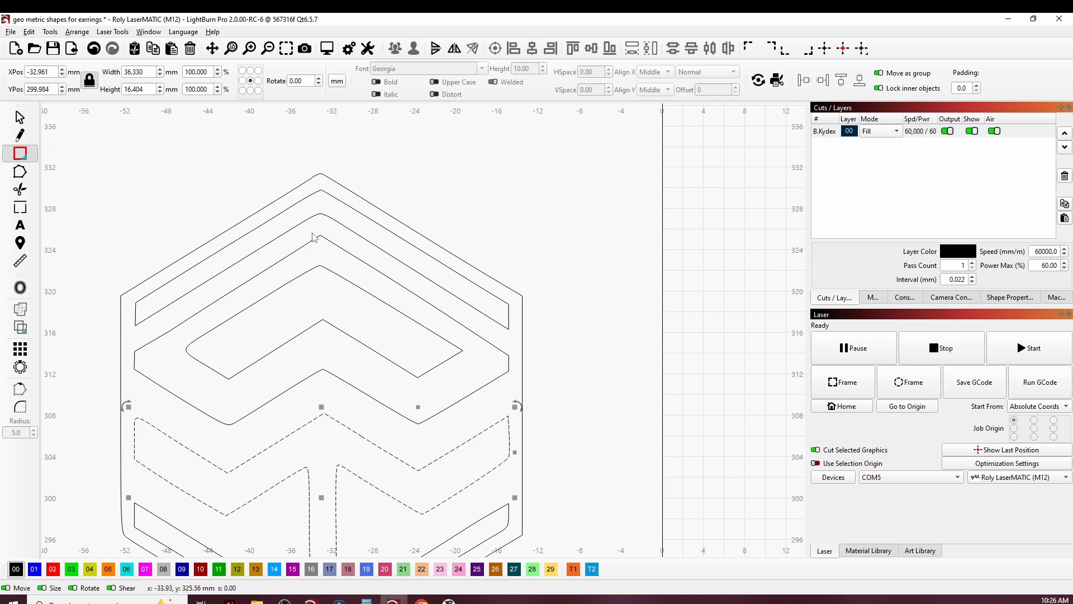
{"action": "left_click_drag", "start_coordinate": [311, 229], "coordinate": [333, 389]}
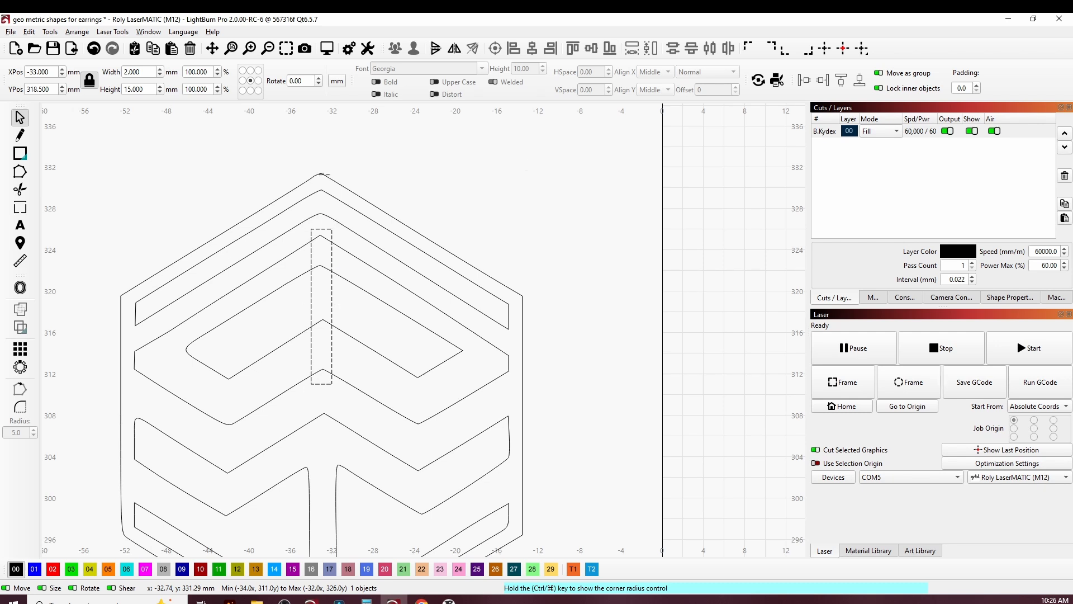
{"action": "left_click", "coordinate": [322, 174], "text": "shift"}
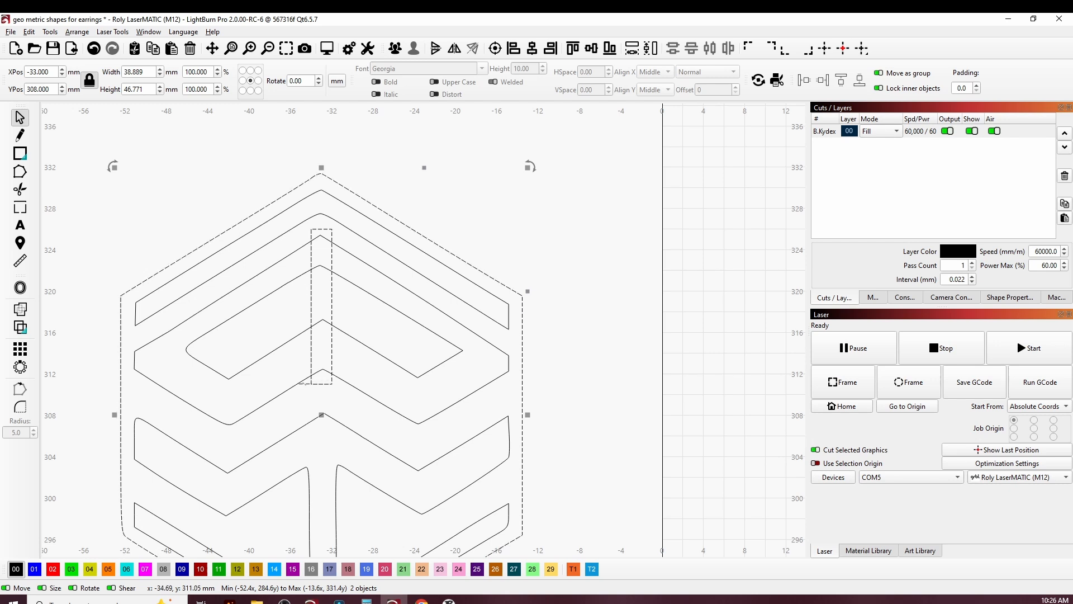
- Group the upper chevron band's outer outline with its inner diamond-shaped outline
{"action": "left_click_drag", "start_coordinate": [225, 352], "coordinate": [187, 311]}
{"action": "left_click_drag", "start_coordinate": [225, 342], "coordinate": [185, 311]}
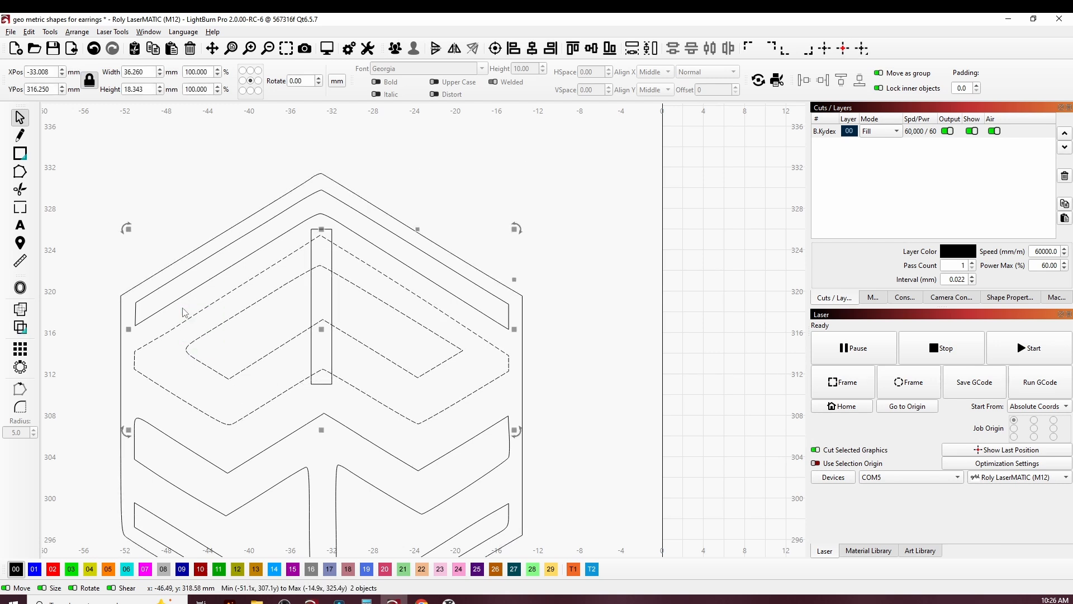
{"action": "left_click", "coordinate": [395, 53]}
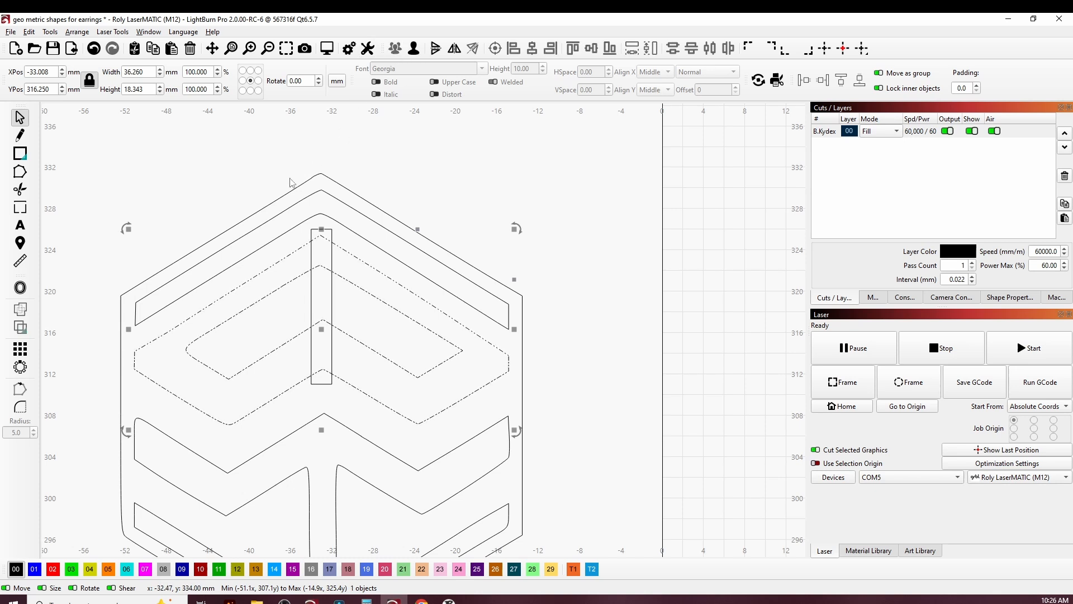
- Open the Boolean Assistant for the grouped chevron outlines, selected first, and the vertical 2 by 15 mm rectangle
{"action": "left_click", "coordinate": [313, 303]}
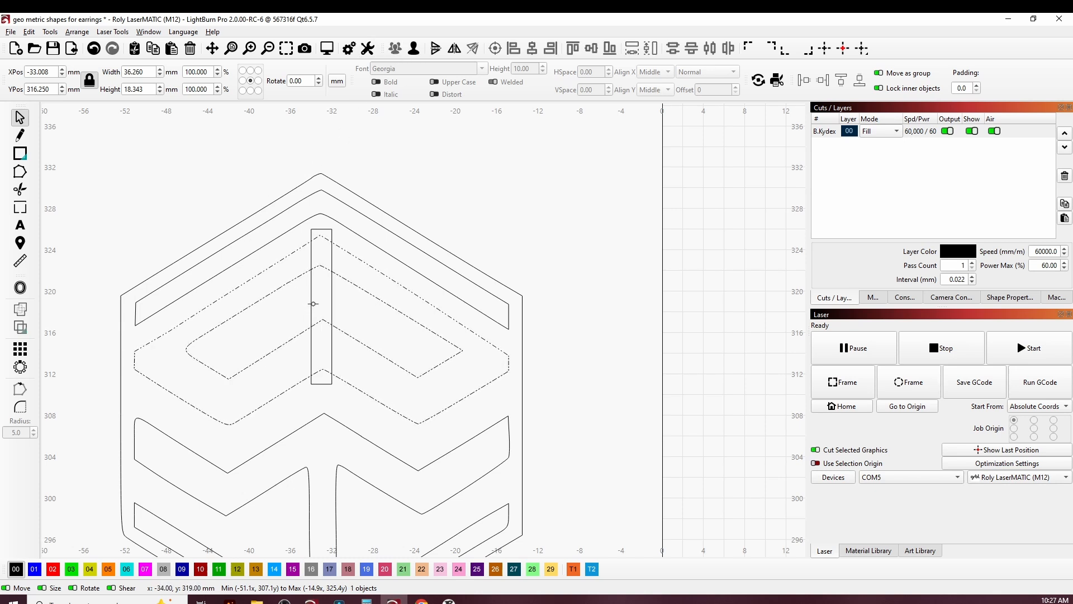
{"action": "left_click", "coordinate": [313, 304]}
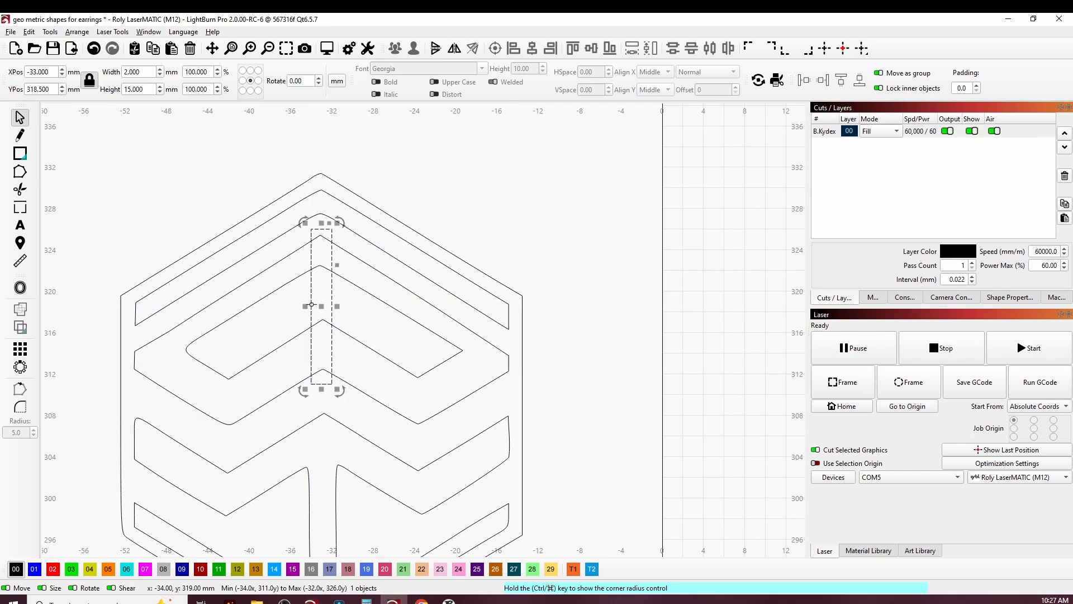
{"action": "left_click_drag", "start_coordinate": [258, 318], "coordinate": [227, 293]}
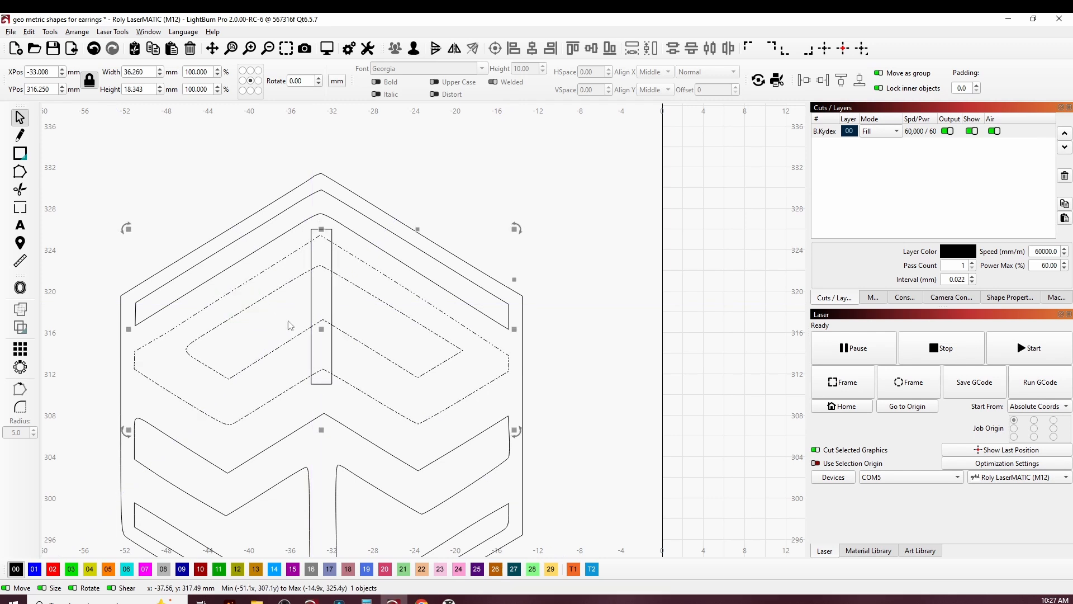
{"action": "left_click", "coordinate": [332, 371], "text": "shift"}
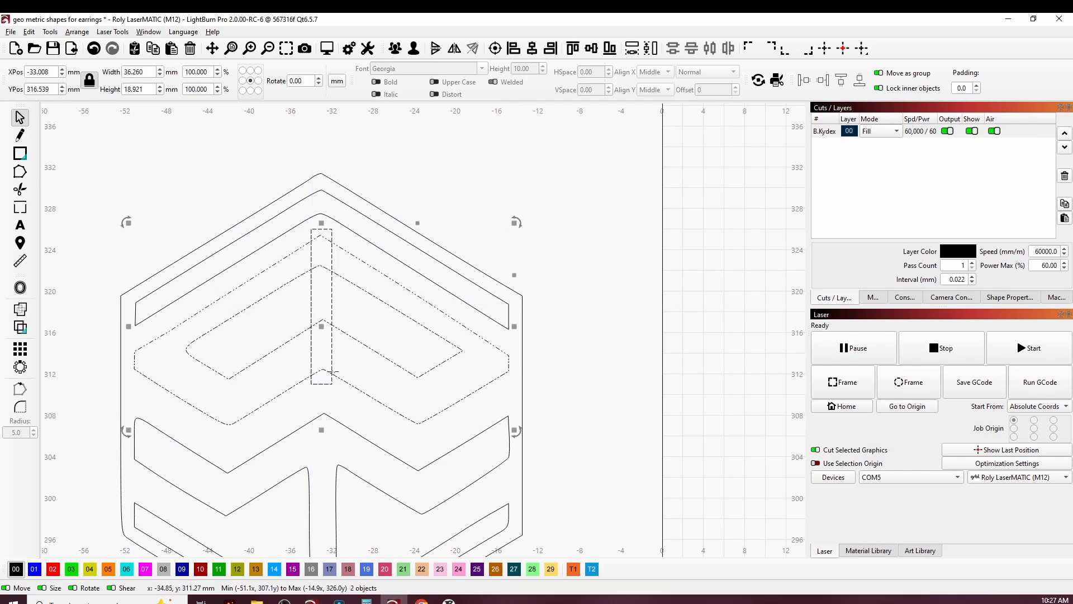
{"action": "left_click", "coordinate": [20, 327]}
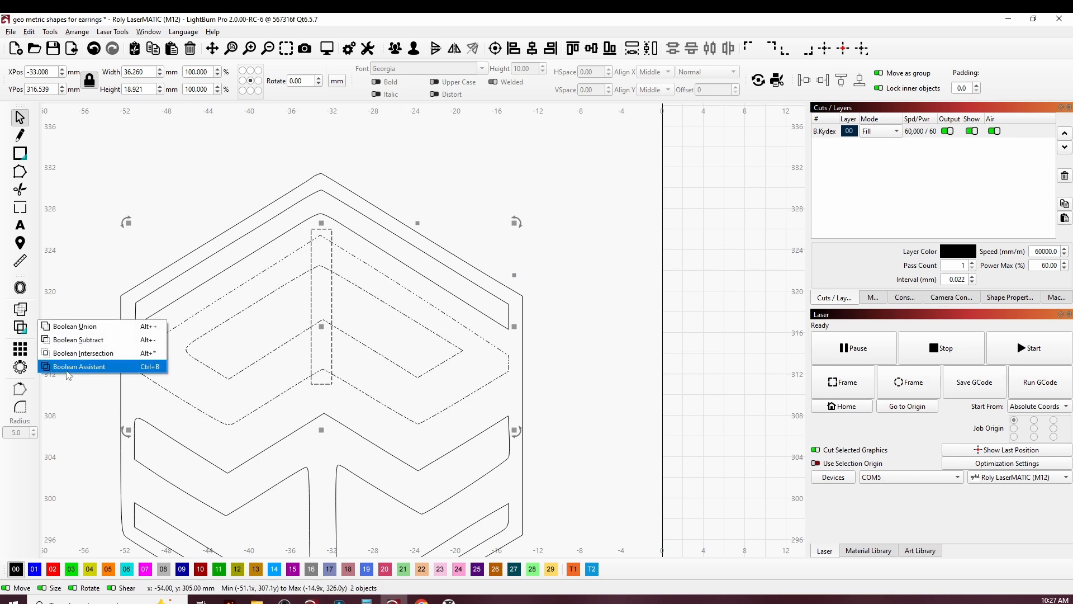
{"action": "left_click", "coordinate": [67, 367]}
{"action": "left_click_drag", "start_coordinate": [234, 330], "coordinate": [647, 155]}
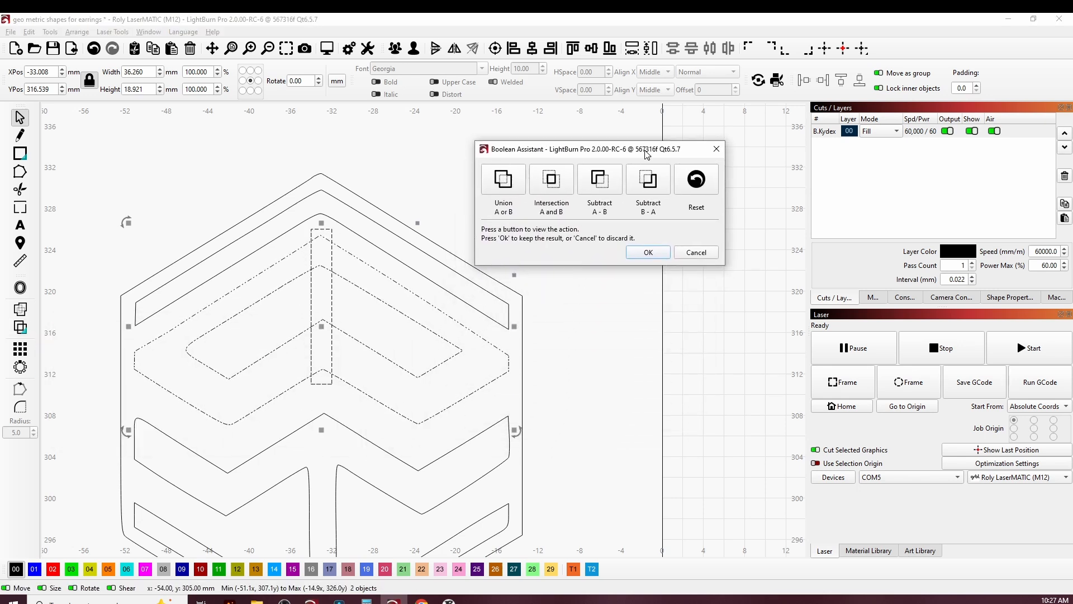
- Preview the union, intersection and subtraction results, and apply Subtract A - B to cut the rectangle out of the chevron group
{"action": "left_click", "coordinate": [508, 182]}
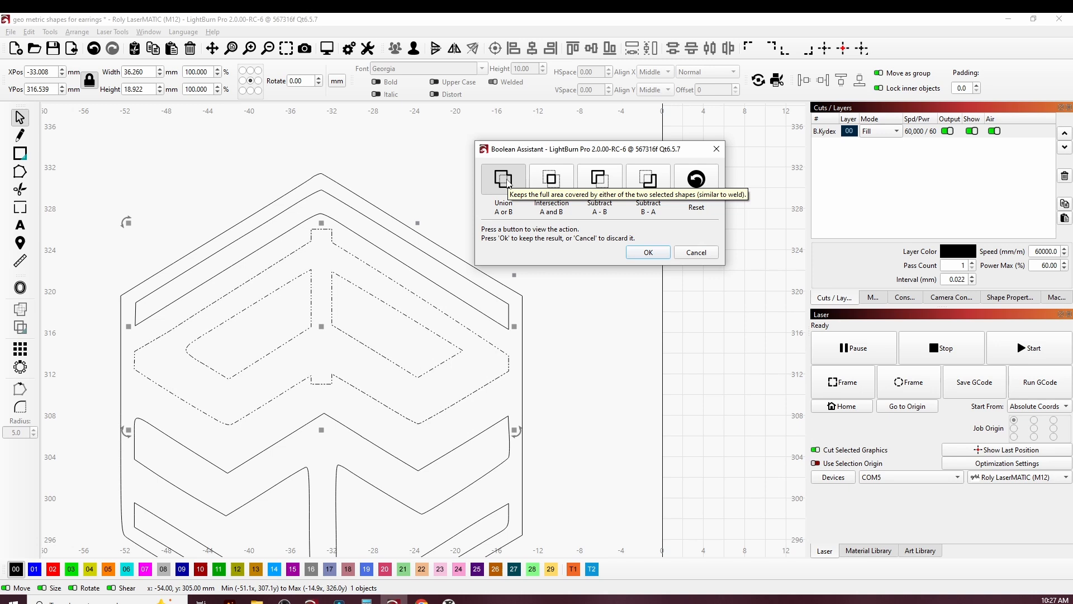
{"action": "left_click", "coordinate": [553, 183]}
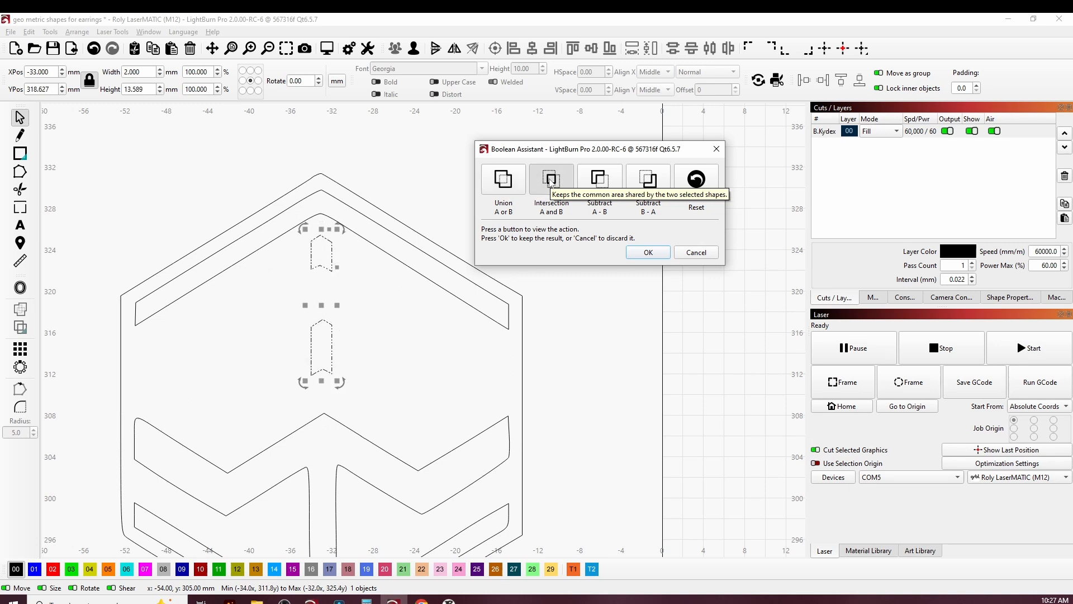
{"action": "left_click", "coordinate": [594, 183]}
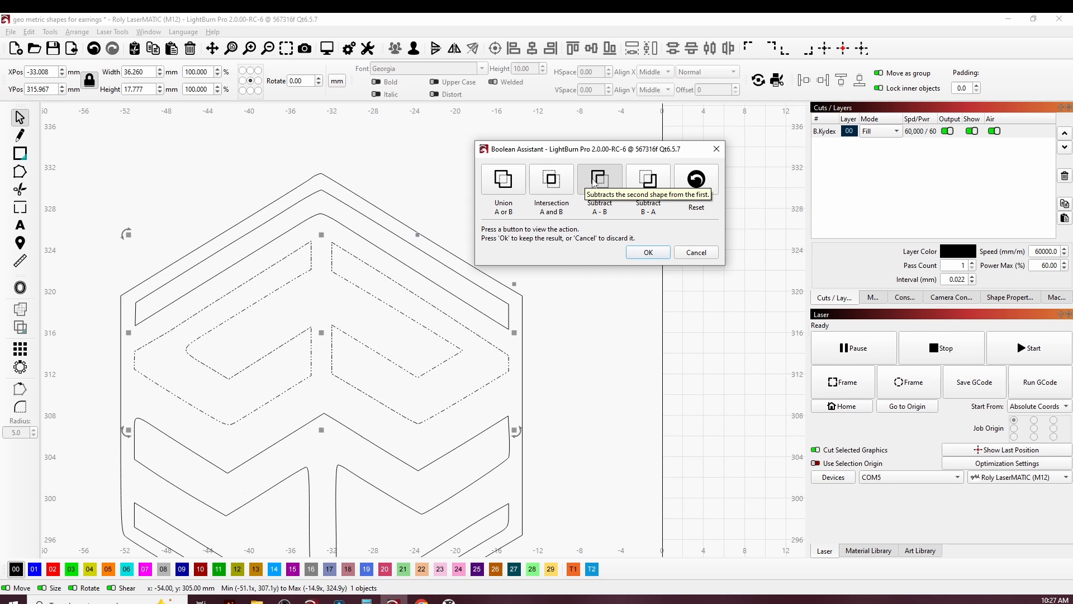
{"action": "left_click", "coordinate": [634, 187]}
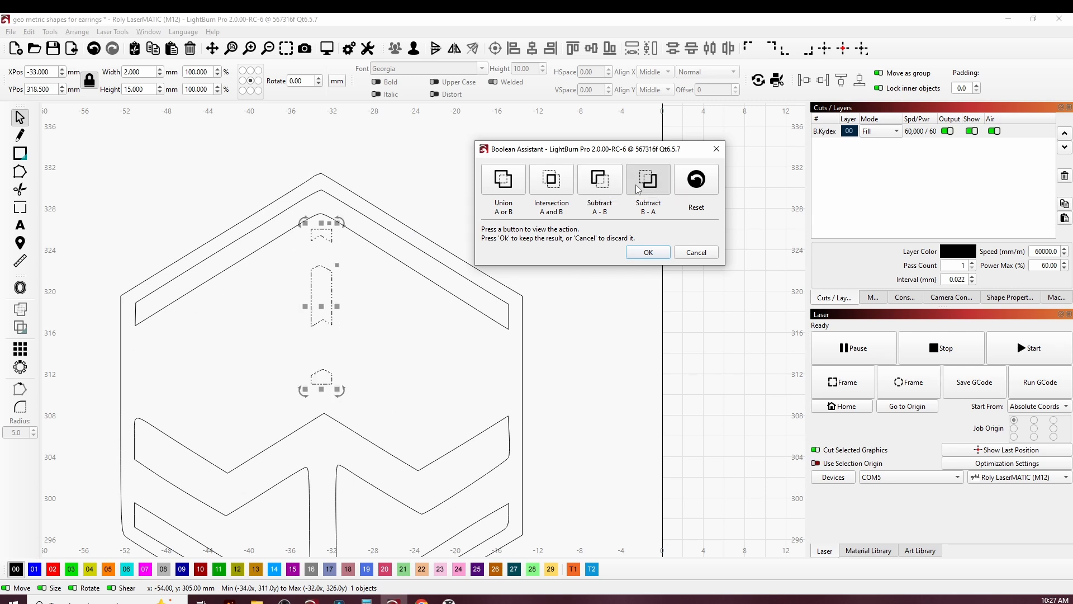
{"action": "left_click", "coordinate": [605, 188]}
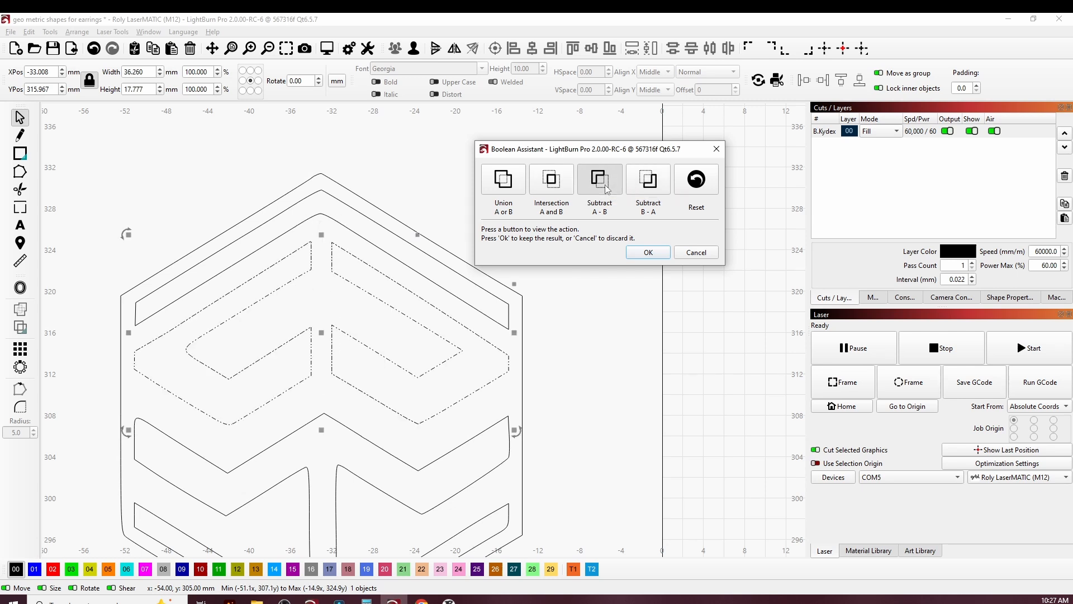
{"action": "left_click", "coordinate": [648, 252]}
{"action": "scroll", "coordinate": [395, 335], "scroll_direction": "down", "scroll_amount": 2}
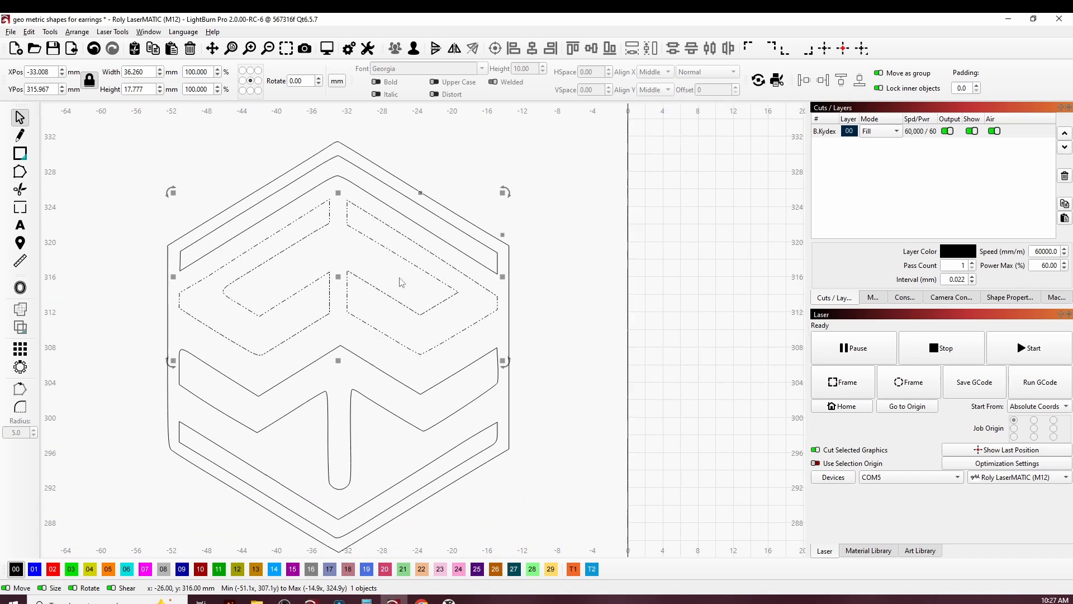
{"action": "left_click", "coordinate": [414, 334]}
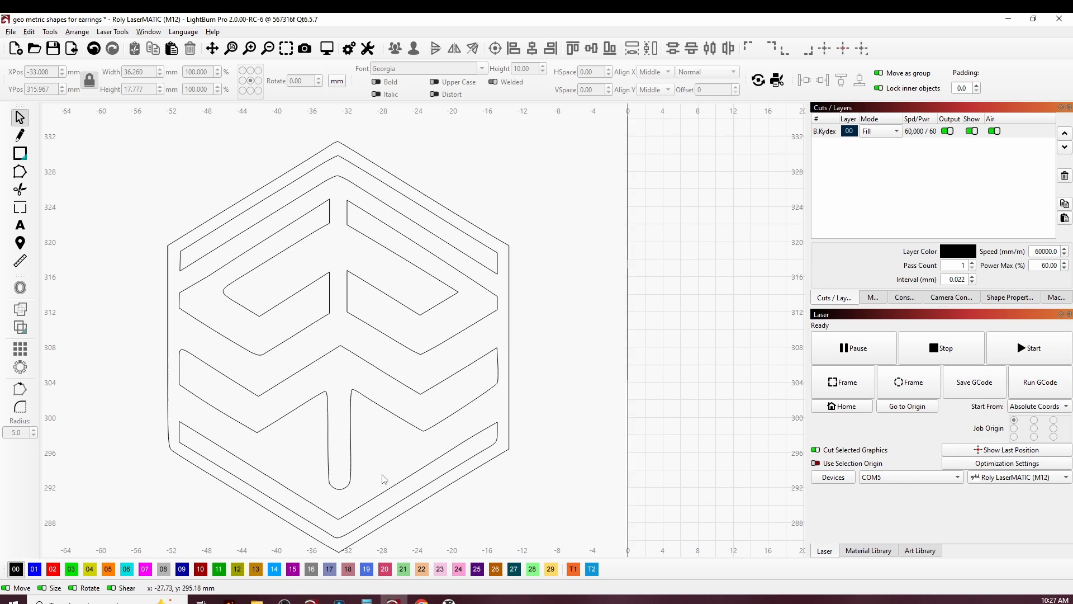
- Delete the nodes forming the vertical stem that hangs below the lower chevron band
{"action": "left_click", "coordinate": [351, 480]}
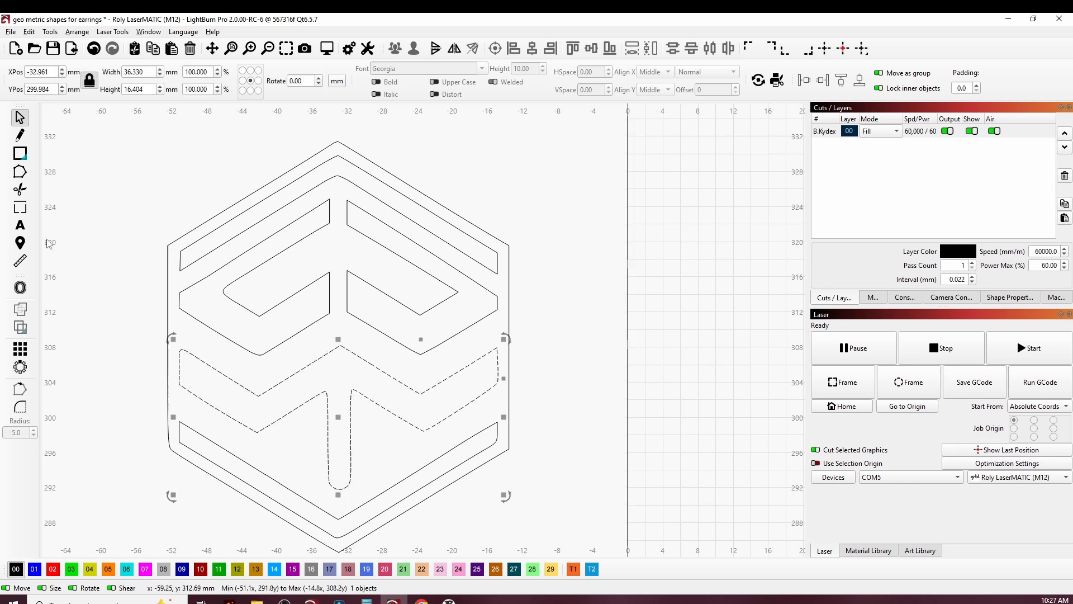
{"action": "left_click", "coordinate": [20, 171]}
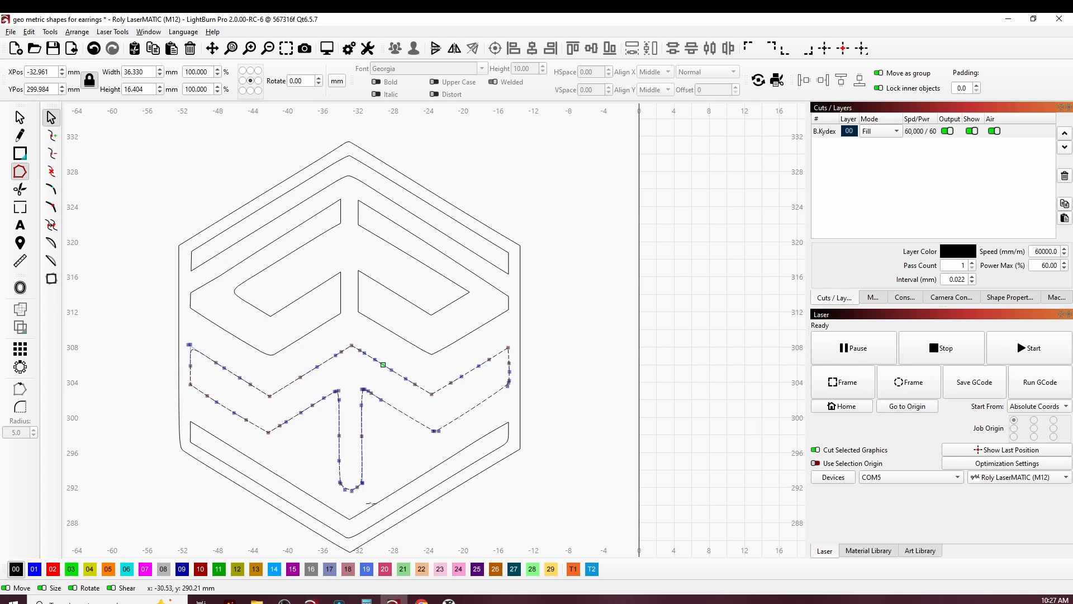
{"action": "left_click_drag", "start_coordinate": [370, 503], "coordinate": [333, 416]}
{"action": "key", "text": "Delete"}
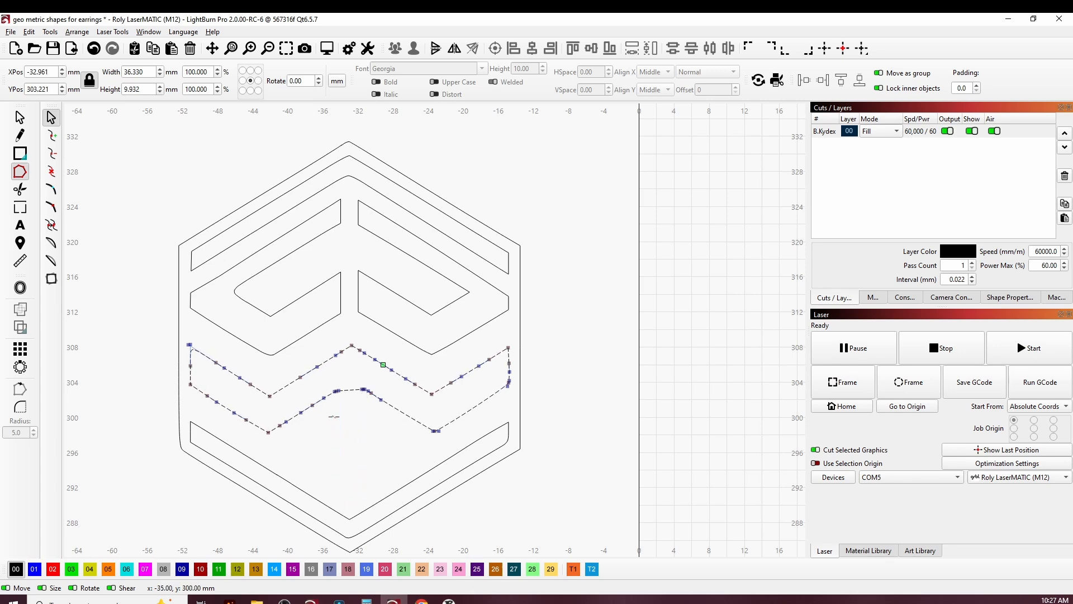
- Pull the flat segment left by the stem up into a peak at about X -32.8, Y 304, and straighten both its sides
{"action": "scroll", "coordinate": [348, 405], "scroll_direction": "up", "scroll_amount": 5}
{"action": "scroll", "coordinate": [347, 376], "scroll_direction": "up", "scroll_amount": 1}
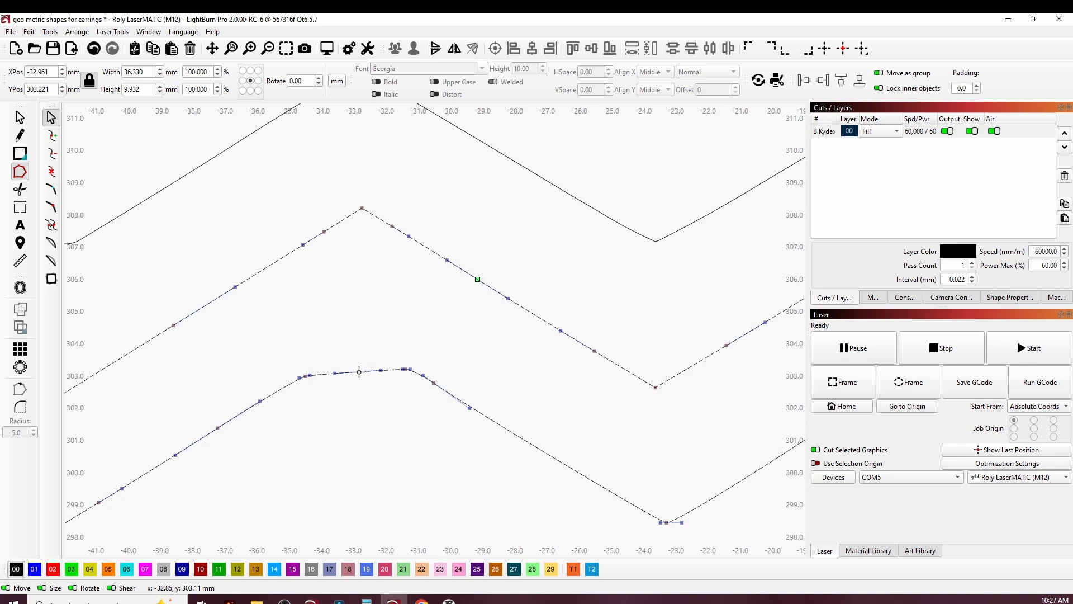
{"action": "left_click_drag", "start_coordinate": [361, 364], "coordinate": [360, 307]}
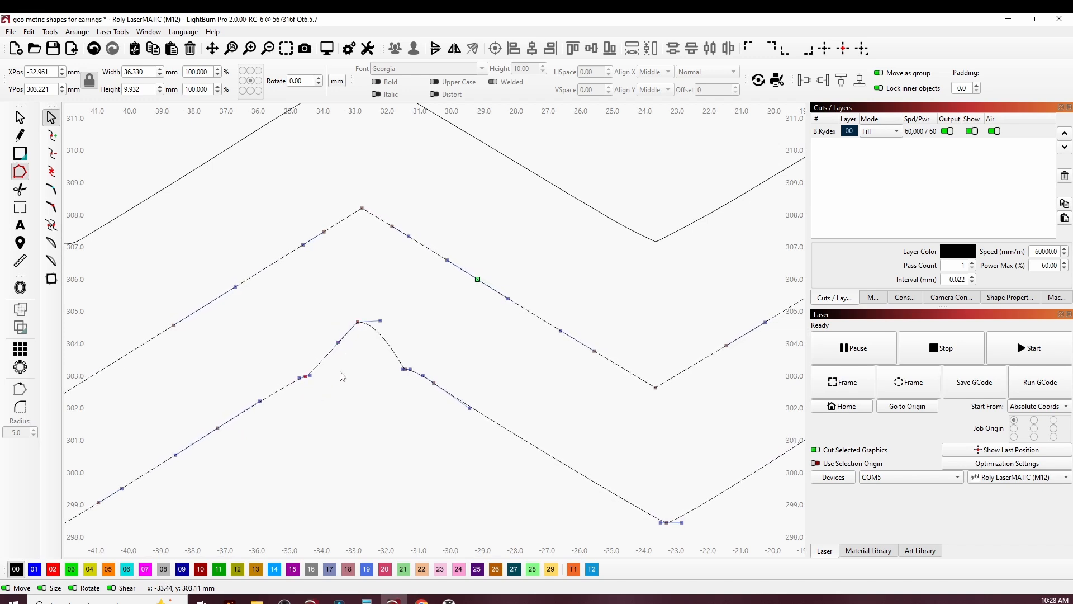
{"action": "scroll", "coordinate": [343, 376], "scroll_direction": "up", "scroll_amount": 2}
{"action": "left_click_drag", "start_coordinate": [364, 305], "coordinate": [365, 310]}
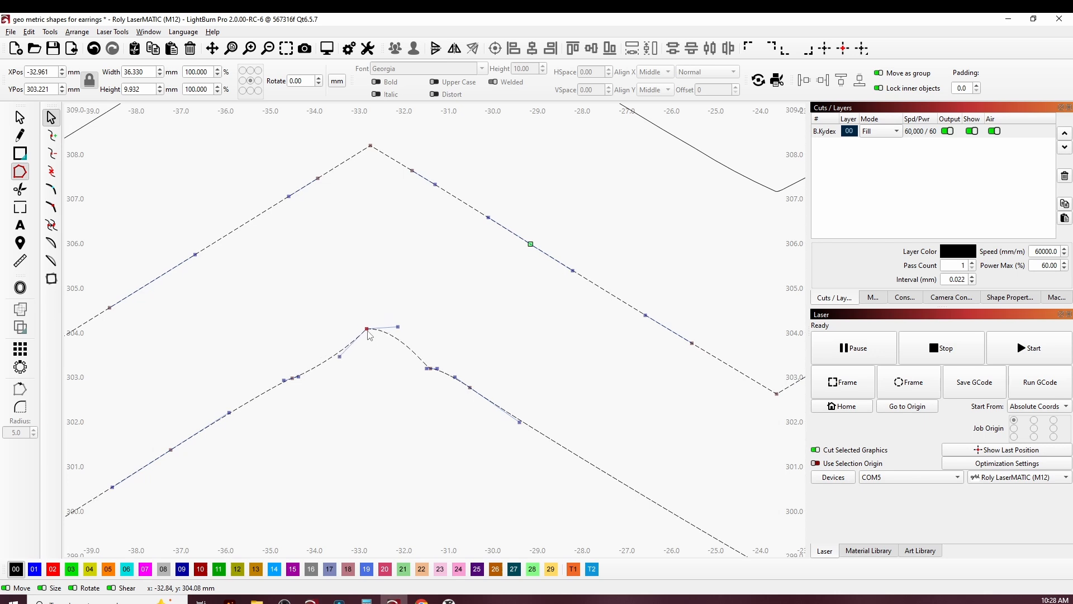
{"action": "left_click_drag", "start_coordinate": [338, 357], "coordinate": [334, 355]}
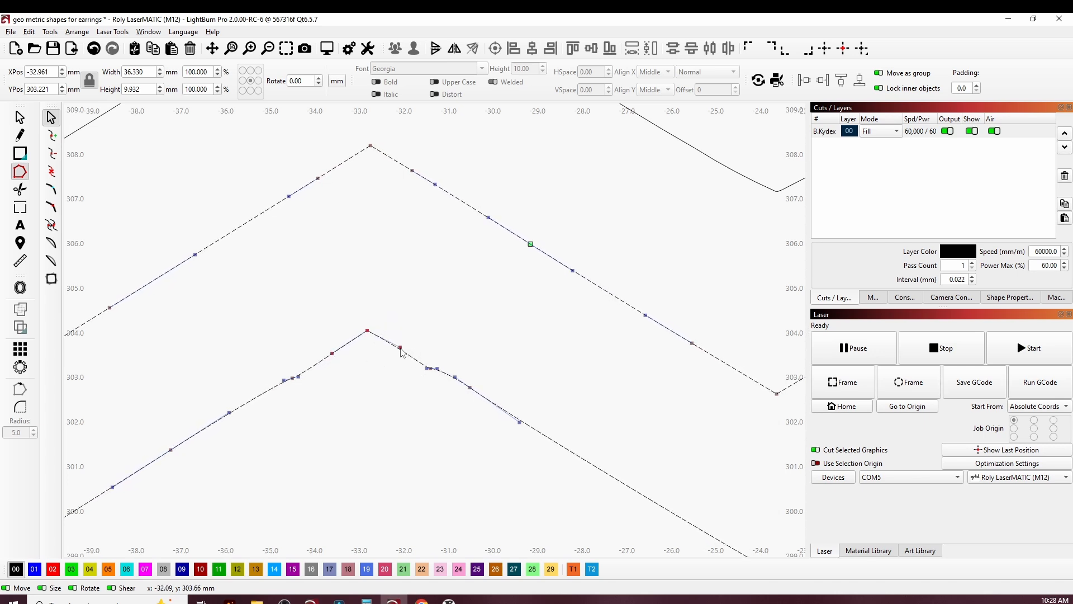
- Delete the leftover nodes on both sides of the new peak so that its slopes run straight
{"action": "scroll", "coordinate": [402, 355], "scroll_direction": "up", "scroll_amount": 3}
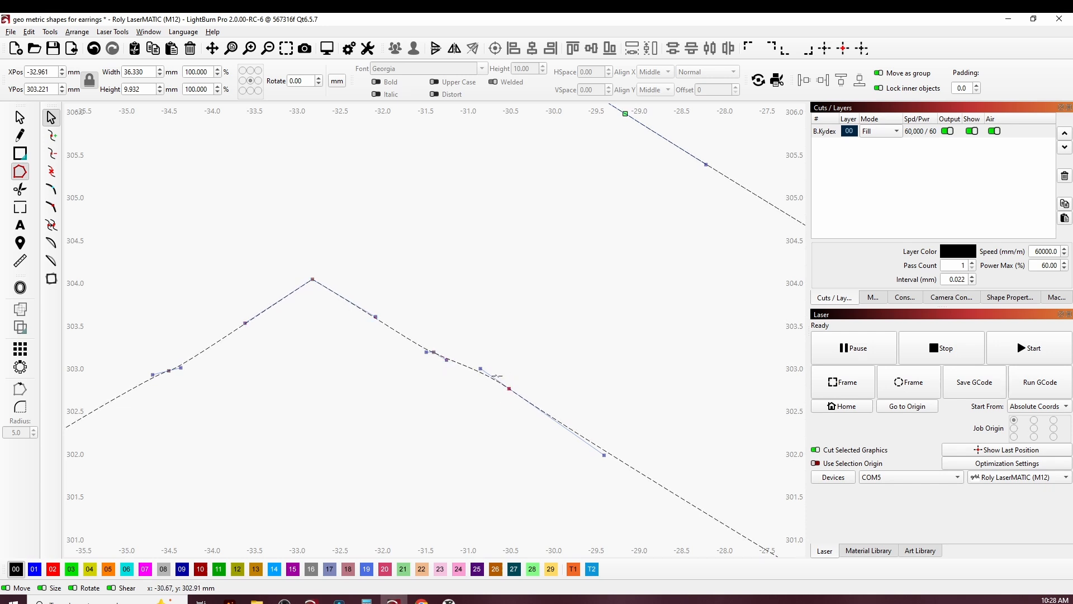
{"action": "left_click", "coordinate": [497, 385]}
{"action": "key", "text": "d"}
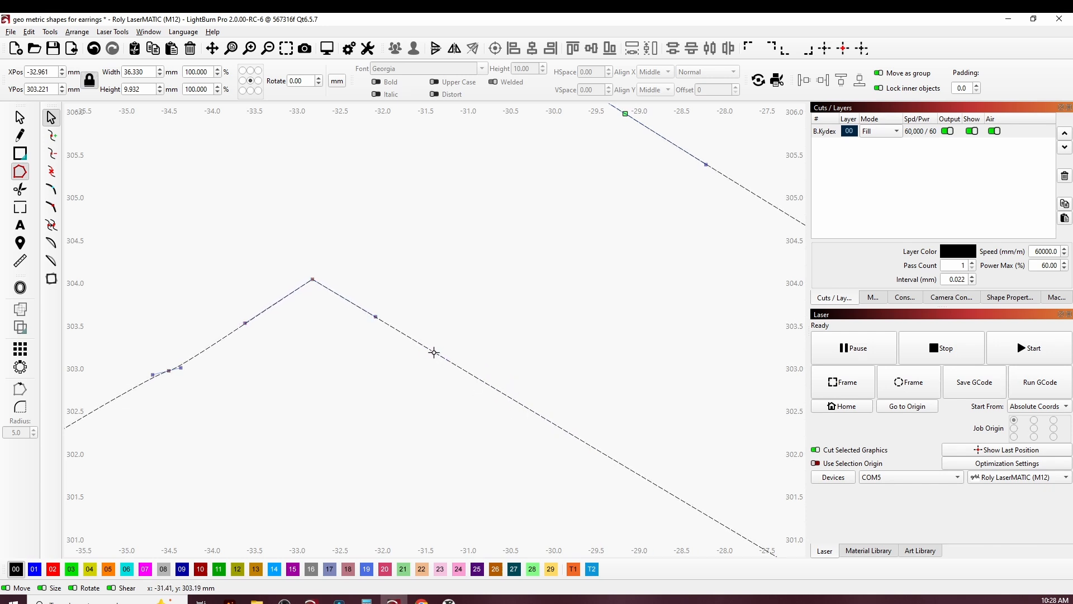
{"action": "key", "text": "d"}
- Draw an 8 mm wide rectangle centered at X -33, Y 296.5 below the lower chevron band and set its height to 8 mm
{"action": "scroll", "coordinate": [216, 395], "scroll_direction": "down", "scroll_amount": 7}
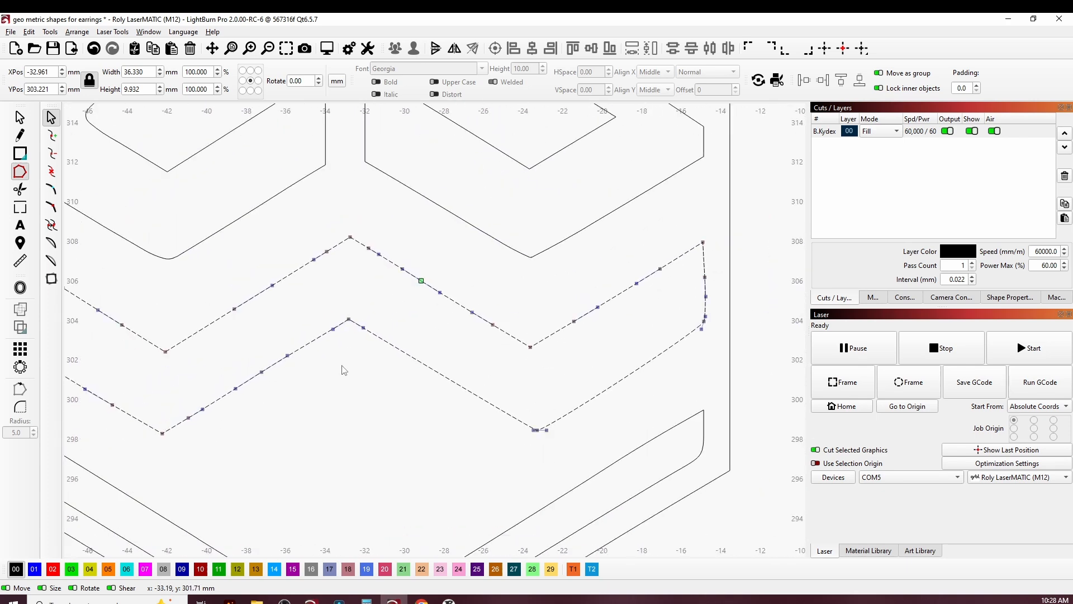
{"action": "scroll", "coordinate": [340, 373], "scroll_direction": "down", "scroll_amount": 3}
{"action": "scroll", "coordinate": [378, 330], "scroll_direction": "down", "scroll_amount": 1}
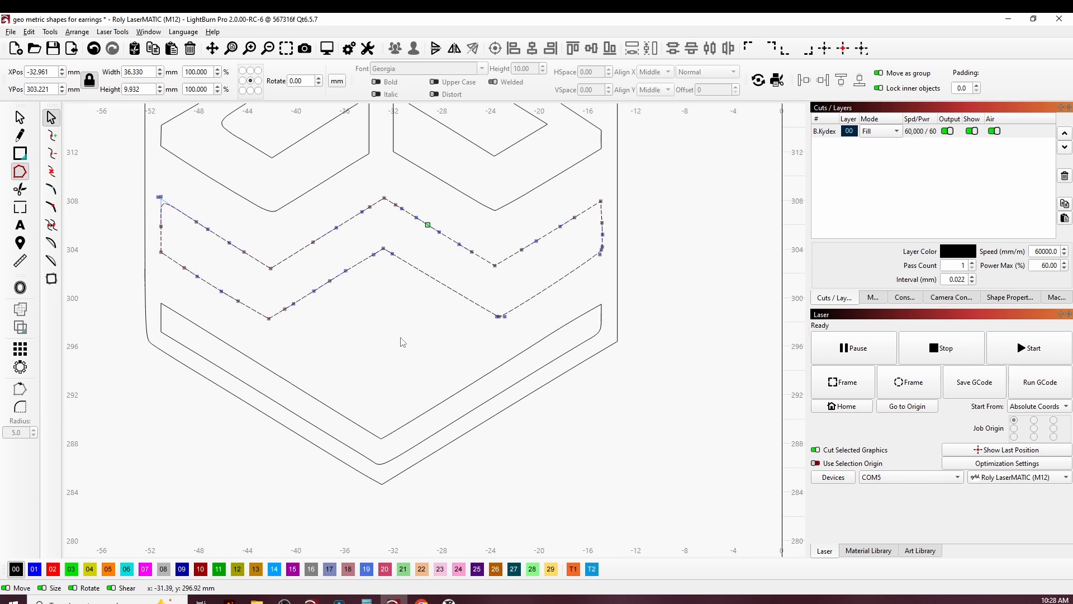
{"action": "left_click", "coordinate": [19, 171]}
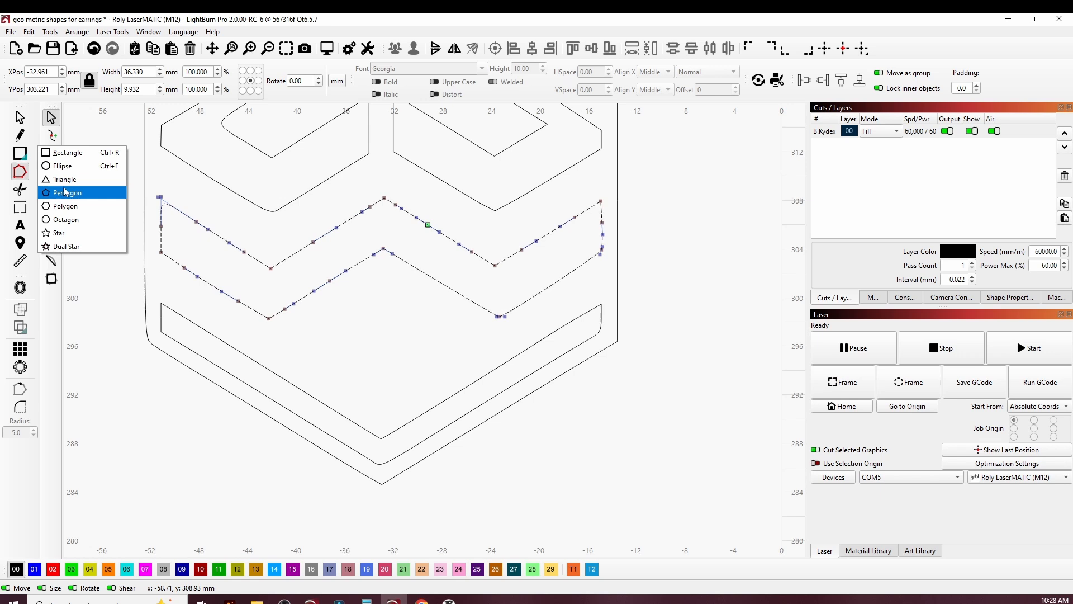
{"action": "left_click", "coordinate": [92, 157]}
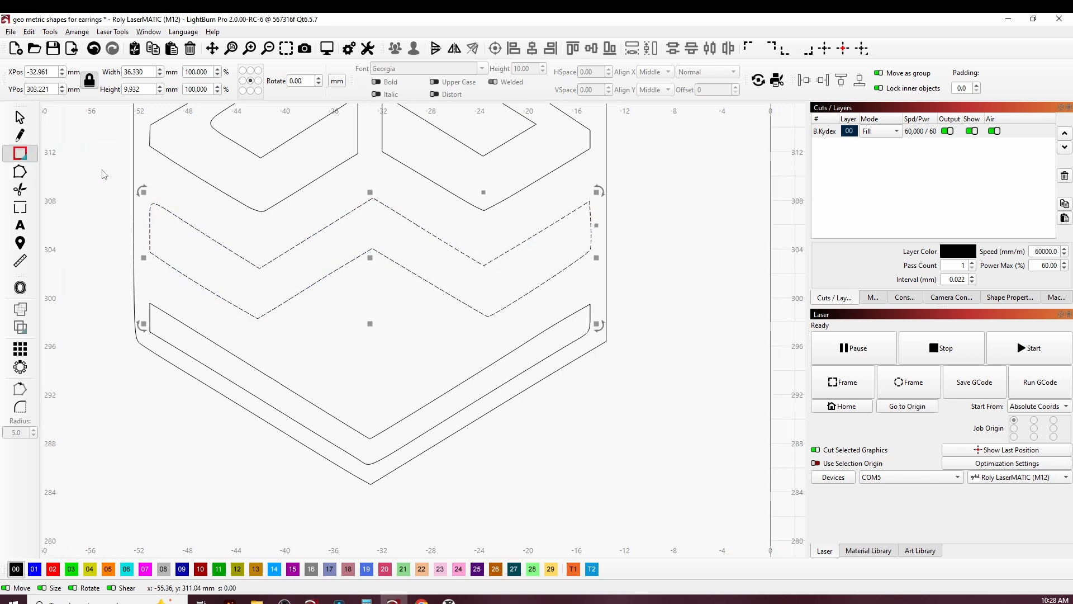
{"action": "mouse_move", "coordinate": [321, 297]}
{"action": "left_mouse_down"}
{"action": "mouse_move", "coordinate": [407, 350]}
{"action": "mouse_move", "coordinate": [422, 397]}
{"action": "mouse_move", "coordinate": [425, 389]}
{"action": "left_mouse_up"}
{"action": "left_click", "coordinate": [139, 89]}
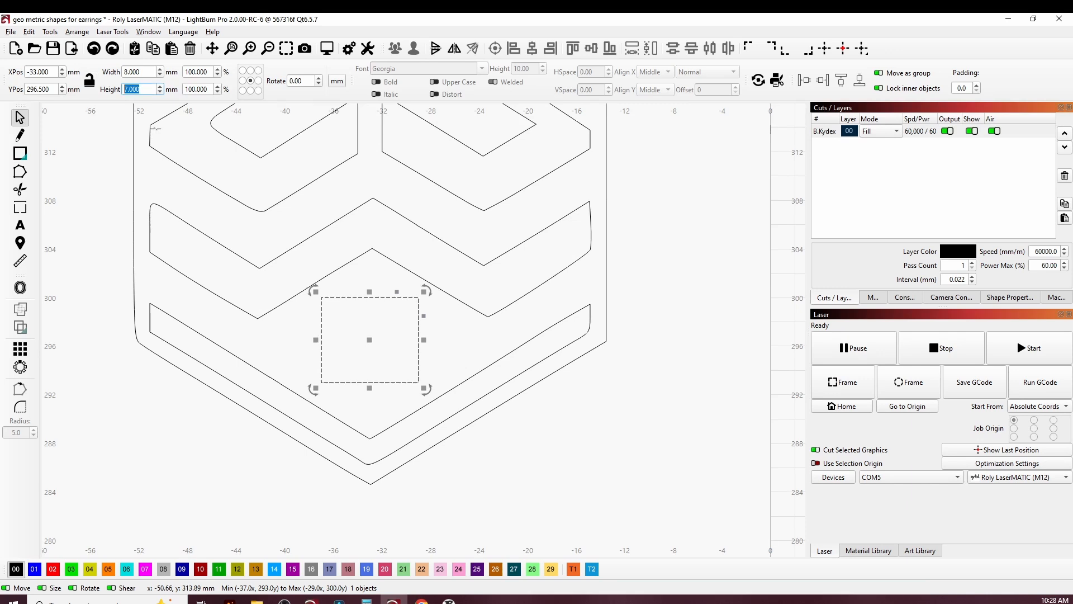
{"action": "type", "text": "8"}
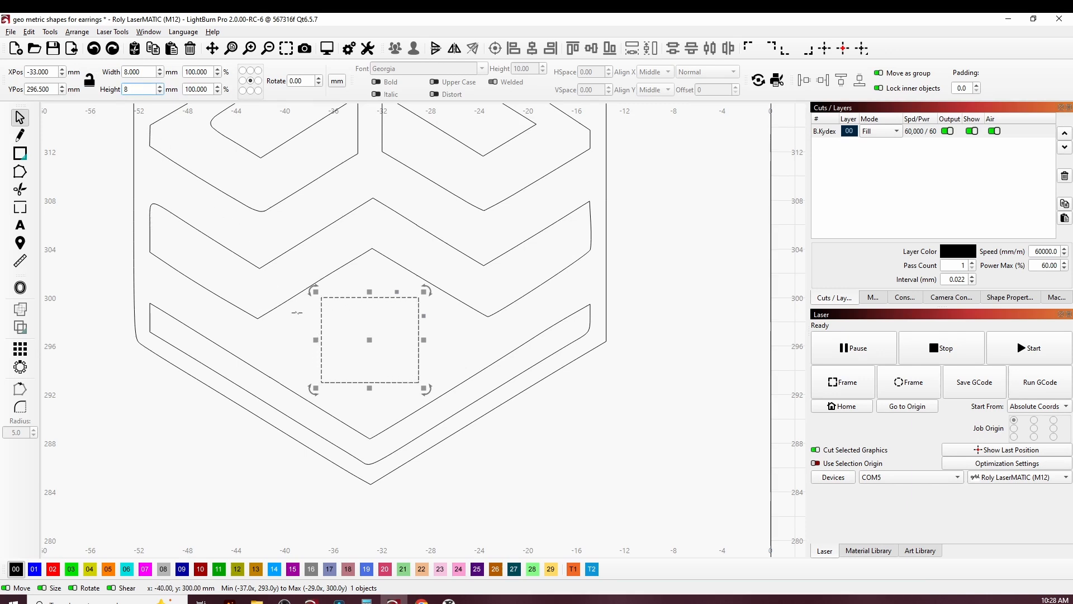
{"action": "left_click", "coordinate": [347, 347]}
{"action": "left_click", "coordinate": [419, 306]}
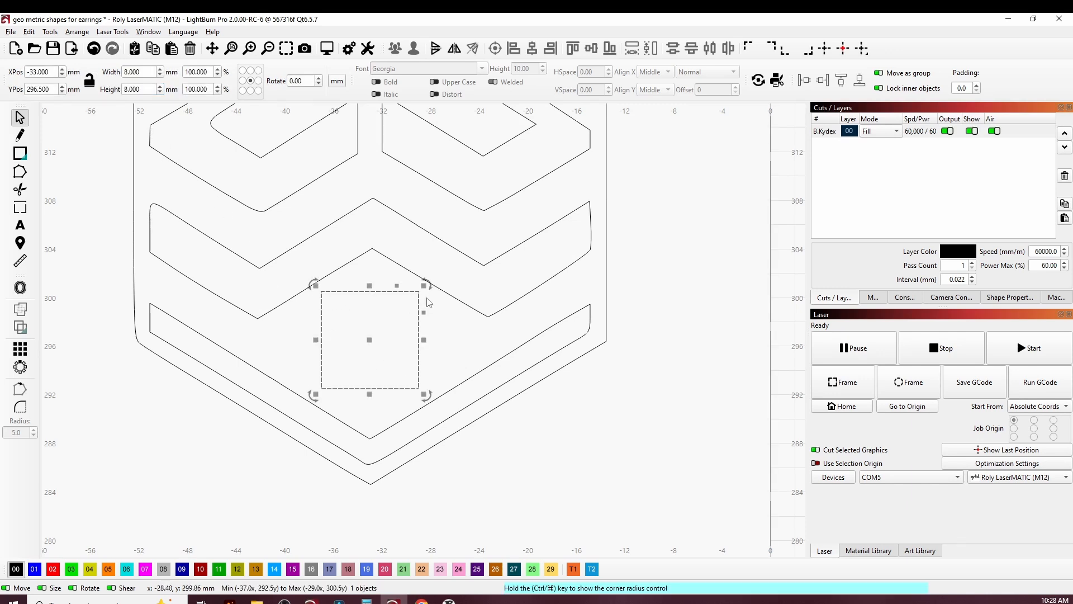
- Rotate the square 45 degrees into a diamond and stretch it horizontally about its center to about 17.8 mm wide
{"action": "left_click_drag", "start_coordinate": [431, 283], "coordinate": [462, 337]}
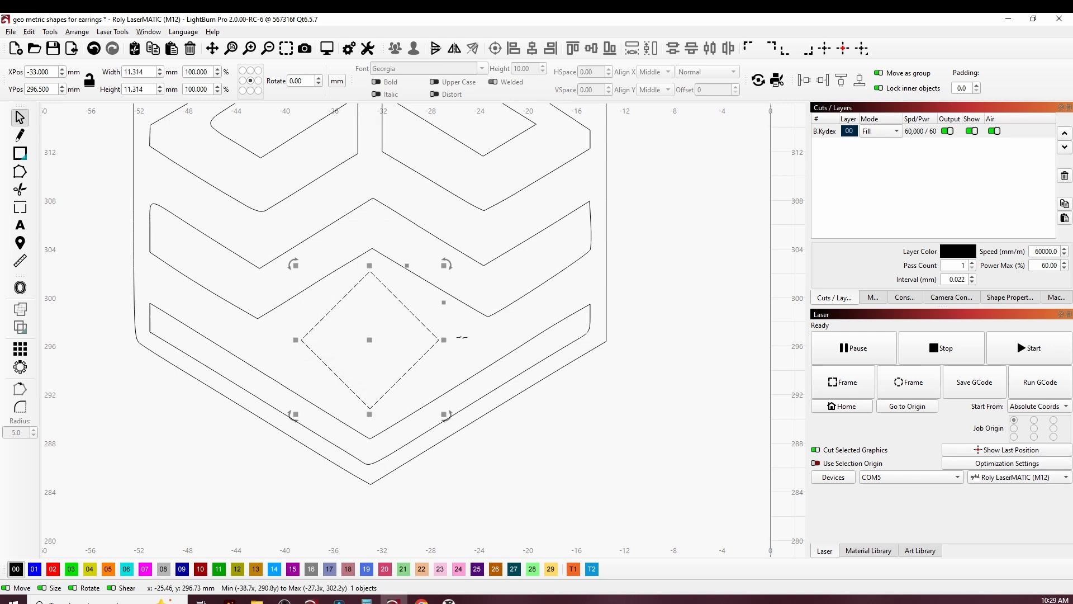
{"action": "left_click", "coordinate": [487, 413], "text": "shift"}
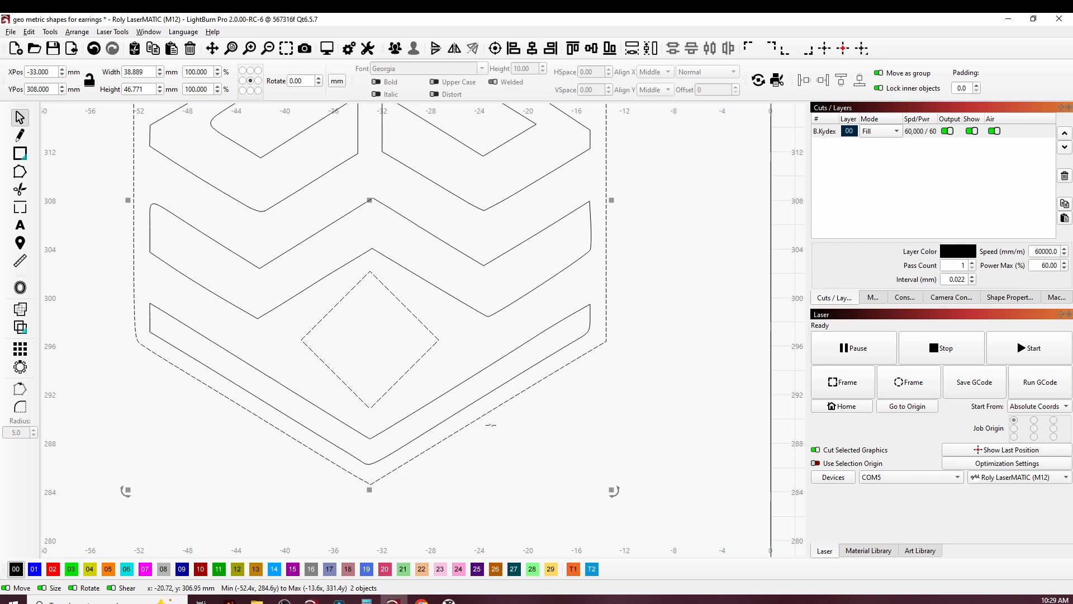
{"action": "left_click", "coordinate": [417, 364]}
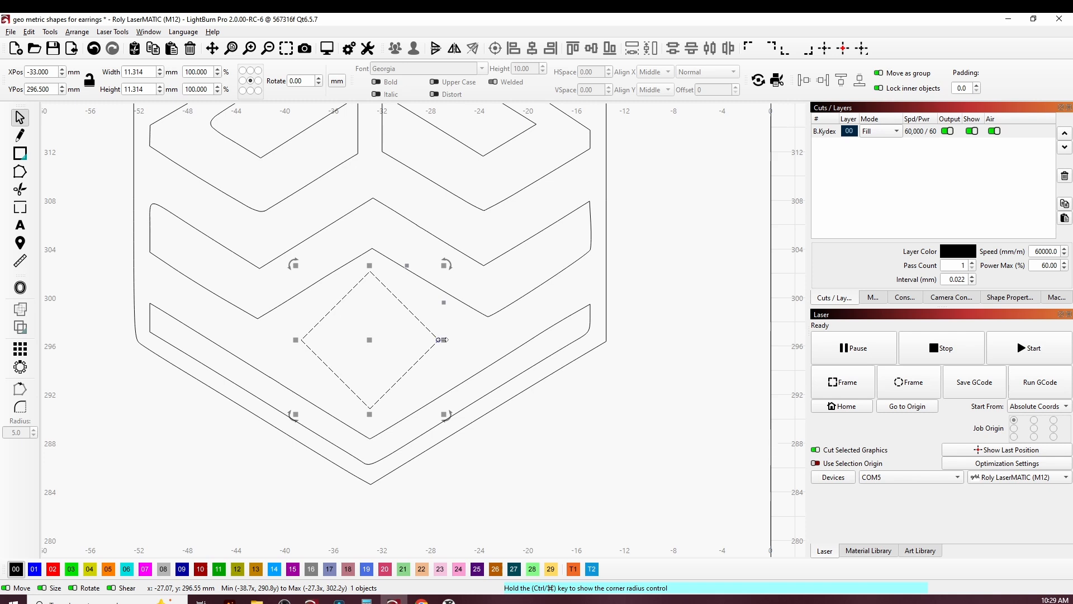
{"action": "left_click_drag", "start_coordinate": [444, 340], "coordinate": [485, 341]}
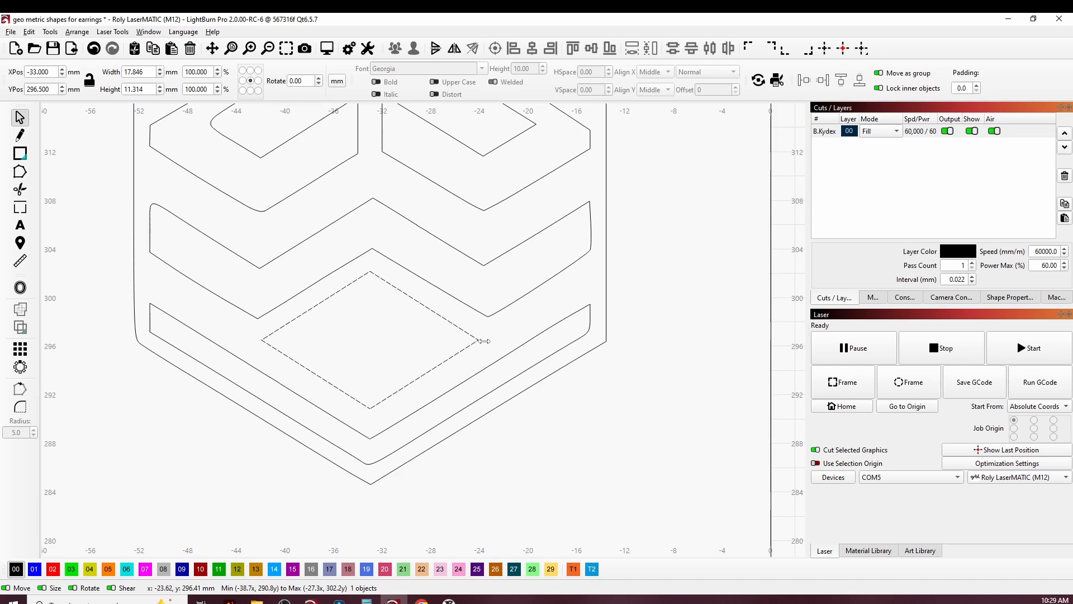
- Move the diamond down to Y 296.25 and center it horizontally on the chevron band above it
{"action": "left_click_drag", "start_coordinate": [484, 341], "coordinate": [484, 340]}
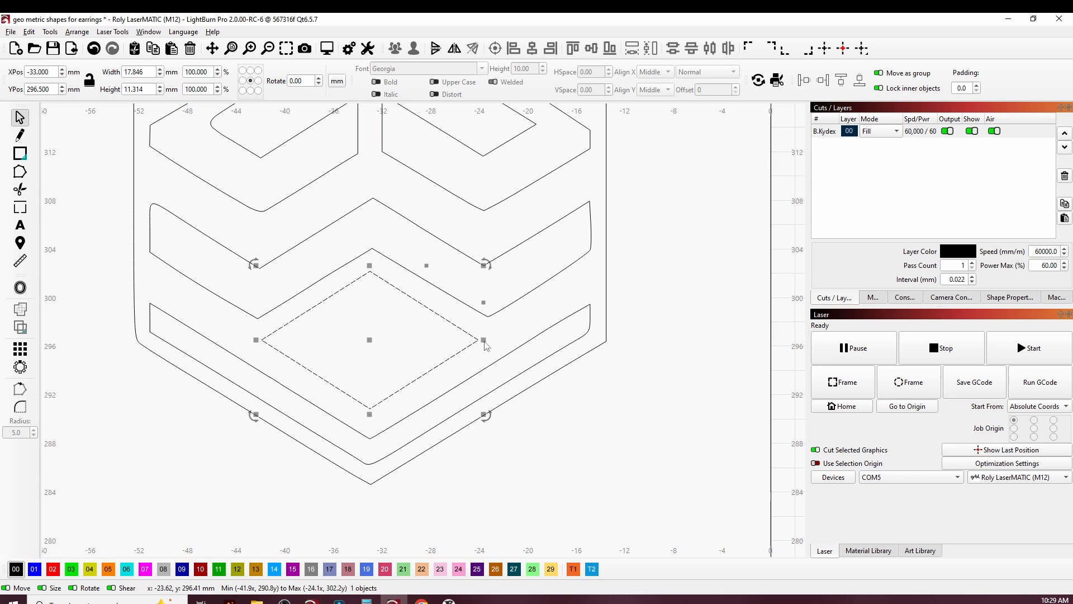
{"action": "key", "text": "Down"}
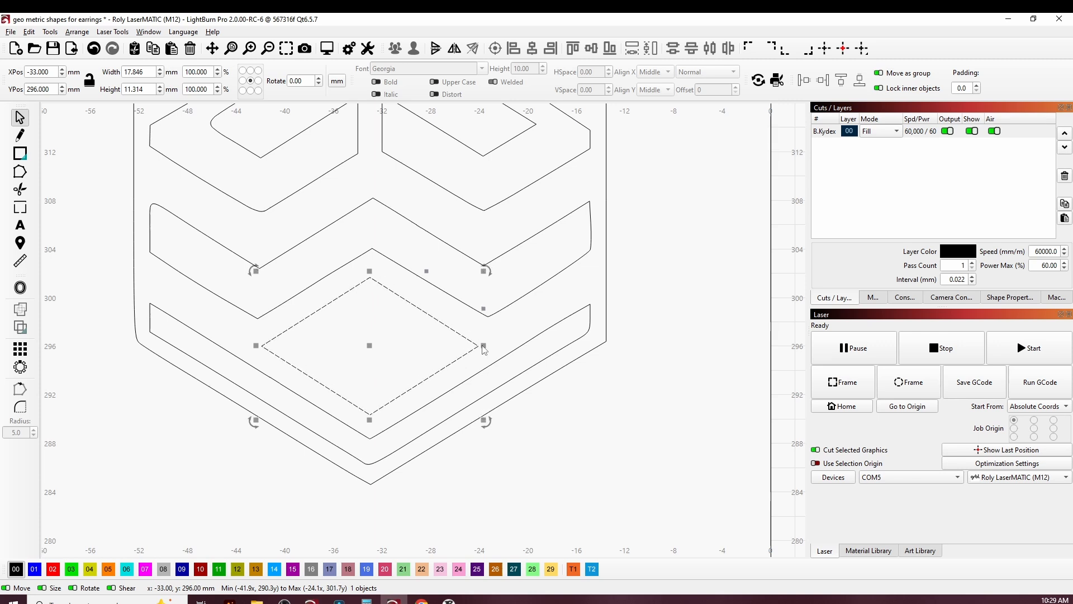
{"action": "key", "text": "Up"}
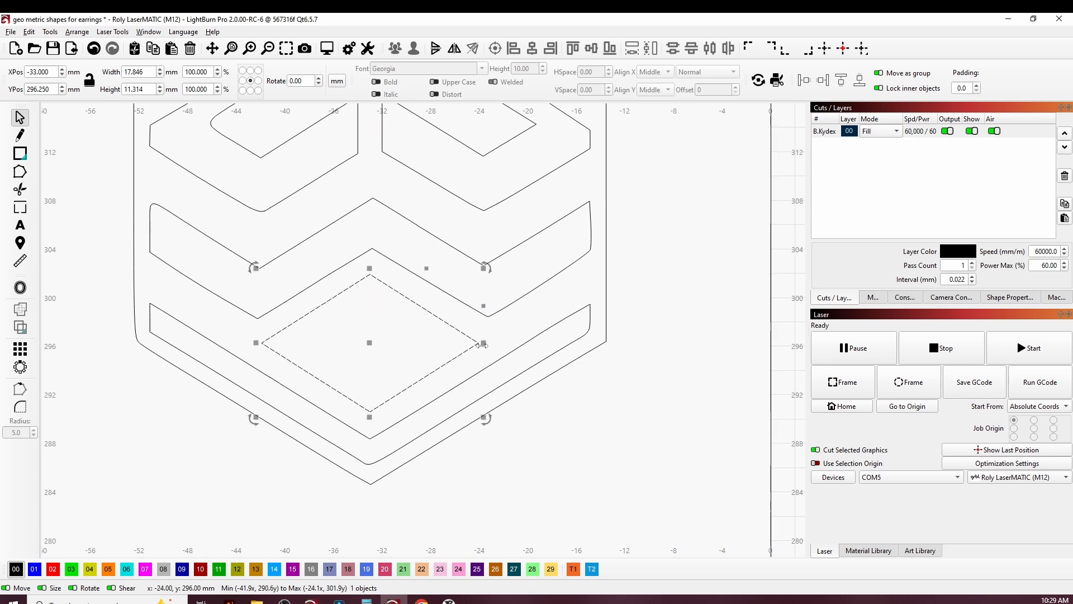
{"action": "key", "text": "Right"}
{"action": "key", "text": "Left"}
{"action": "left_click", "coordinate": [383, 253], "text": "shift"}
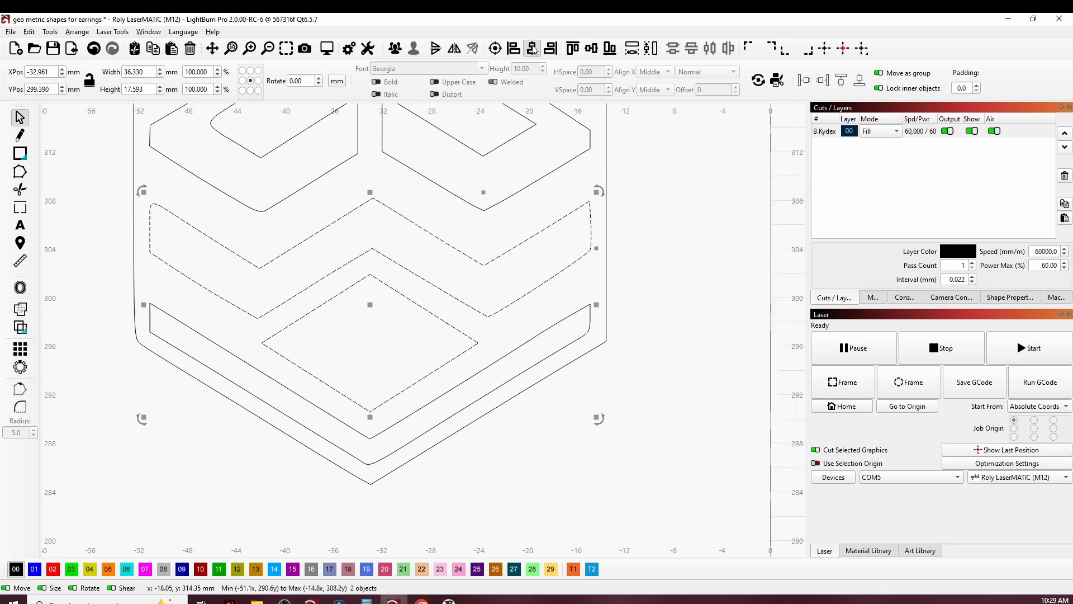
{"action": "left_click", "coordinate": [428, 351]}
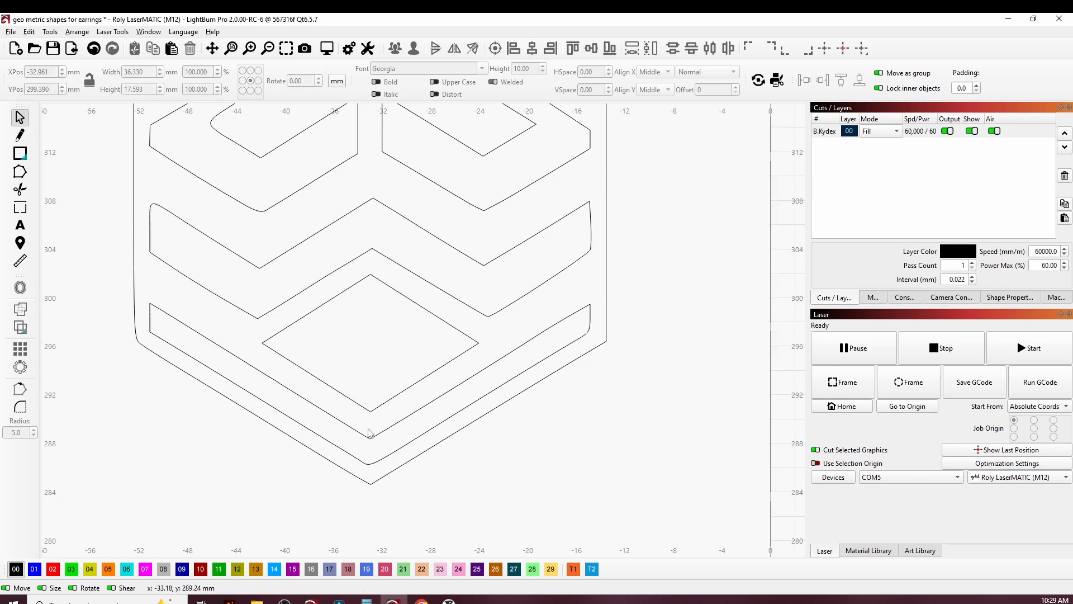
- Shrink the diamond proportionally about its center to about 12.9 mm wide and 8.2 mm high
{"action": "scroll", "coordinate": [369, 433], "scroll_direction": "down", "scroll_amount": 5}
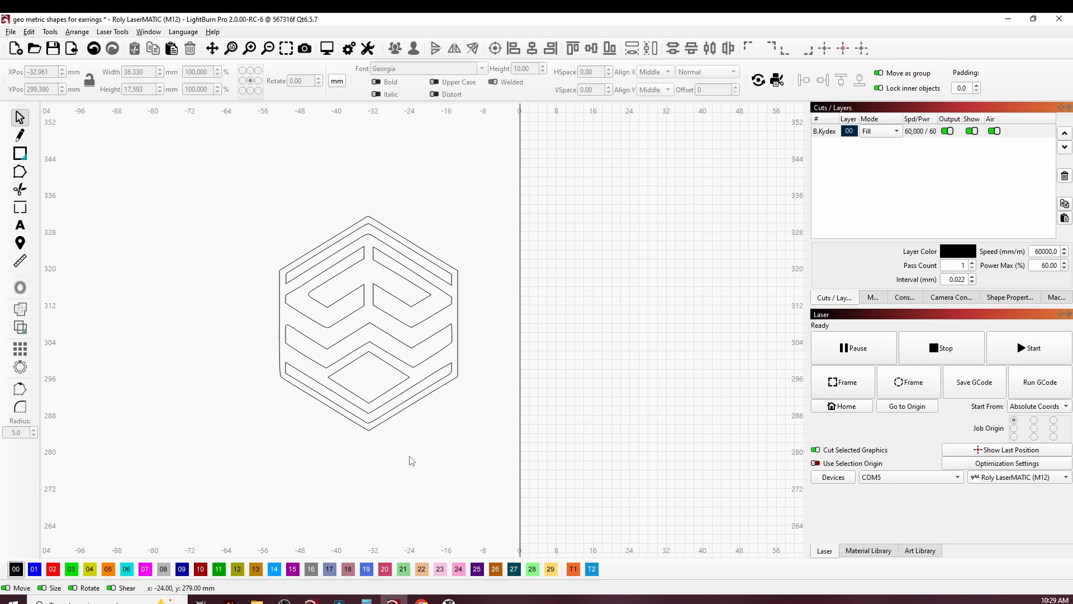
{"action": "scroll", "coordinate": [368, 428], "scroll_direction": "up", "scroll_amount": 3}
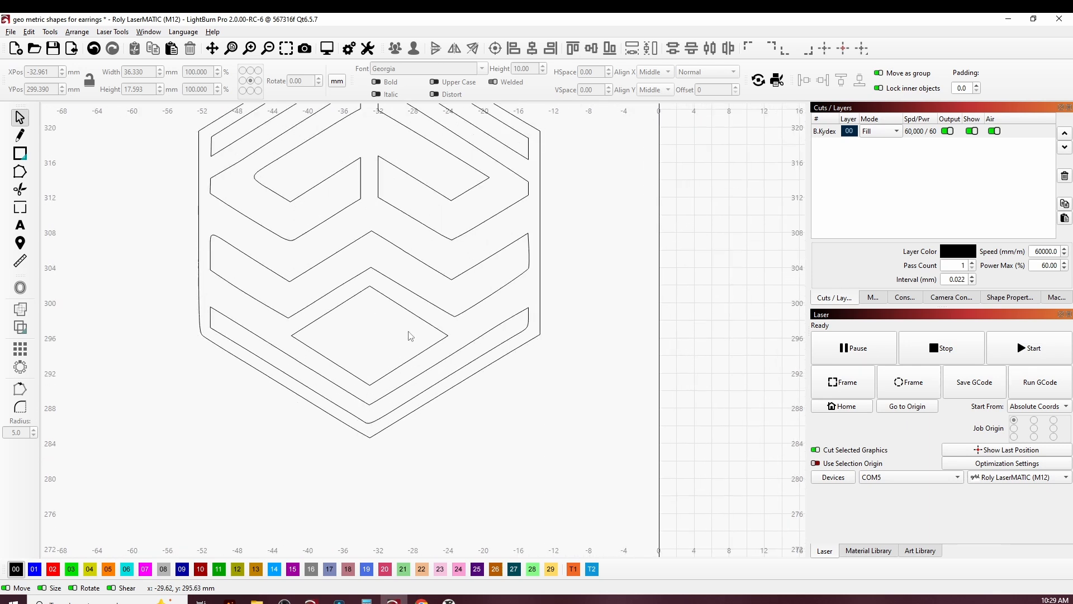
{"action": "left_click", "coordinate": [411, 312]}
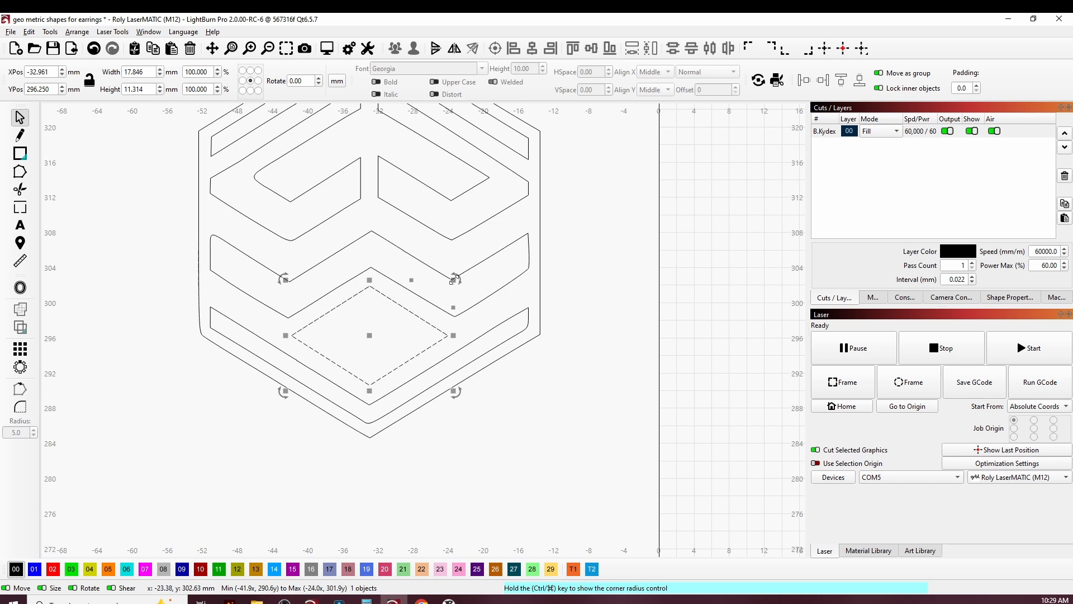
{"action": "left_click_drag", "start_coordinate": [455, 279], "coordinate": [433, 299]}
{"action": "scroll", "coordinate": [431, 457], "scroll_direction": "down", "scroll_amount": 1}
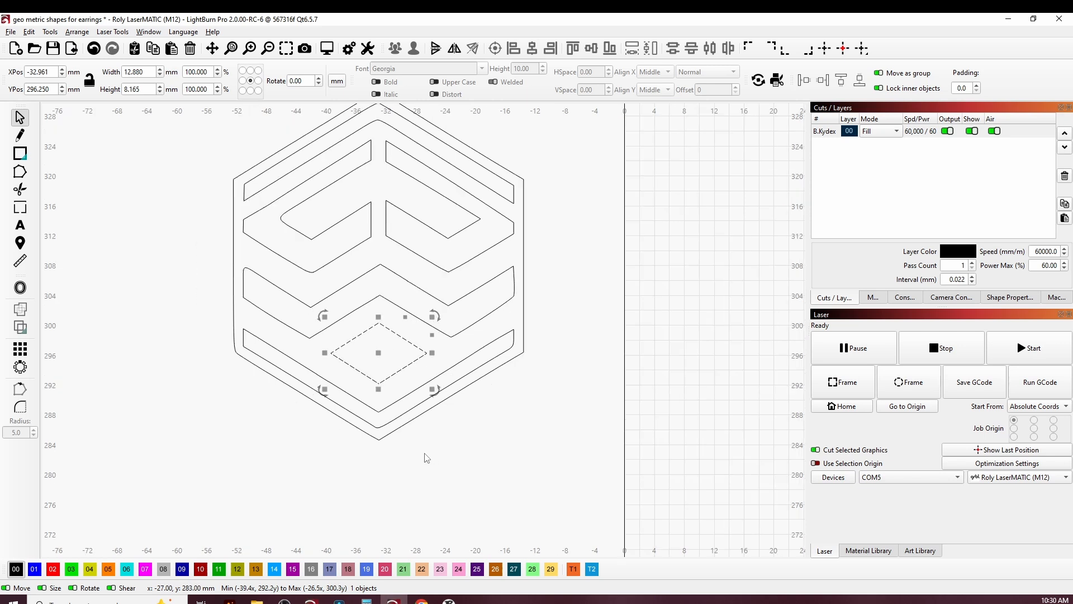
- Offset the outer hexagon 2.25 mm outward with round corners and delete the original hexagon outline
{"action": "left_click", "coordinate": [379, 431]}
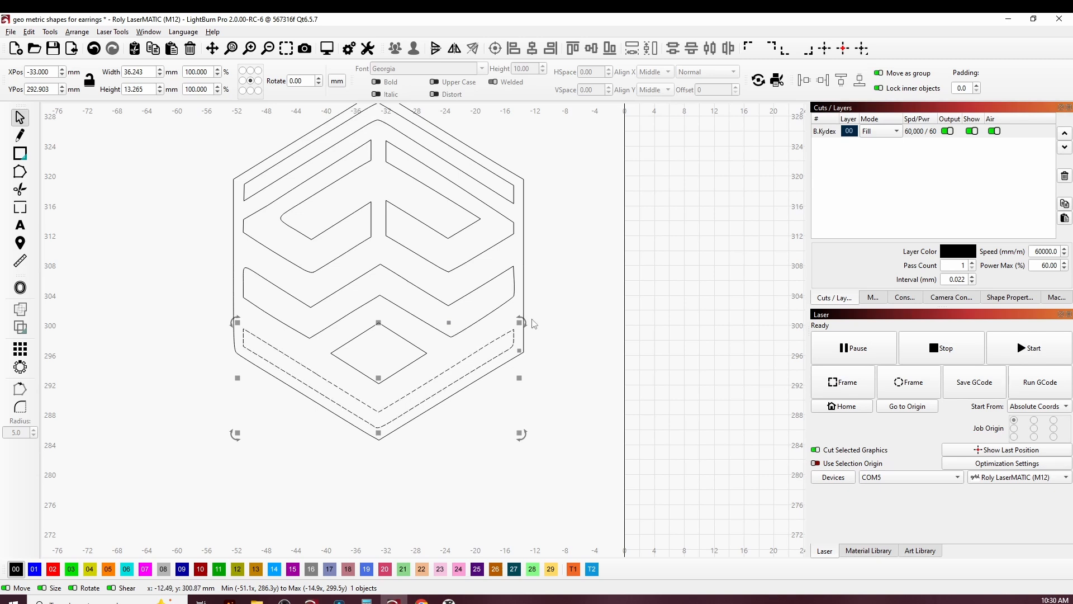
{"action": "left_click", "coordinate": [515, 362]}
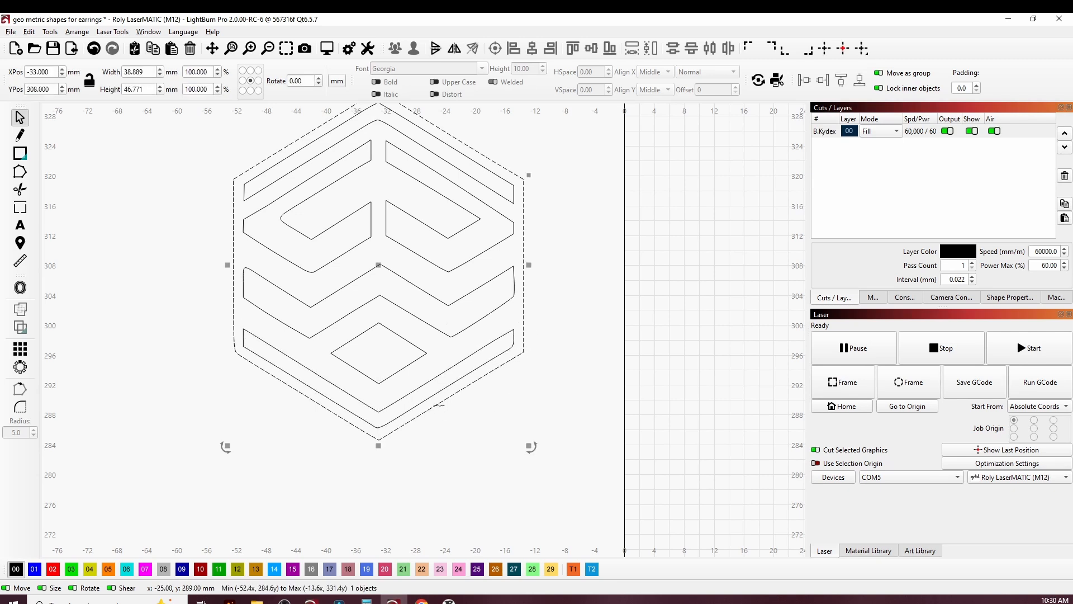
{"action": "left_click", "coordinate": [19, 288]}
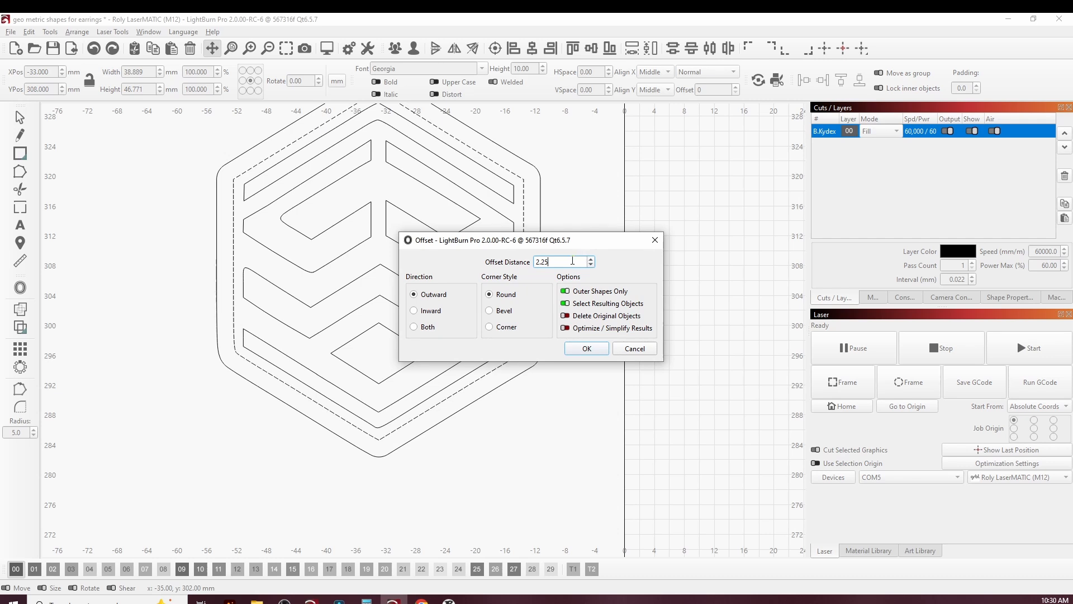
{"action": "left_click", "coordinate": [489, 327]}
{"action": "left_click_drag", "start_coordinate": [593, 244], "coordinate": [780, 260]}
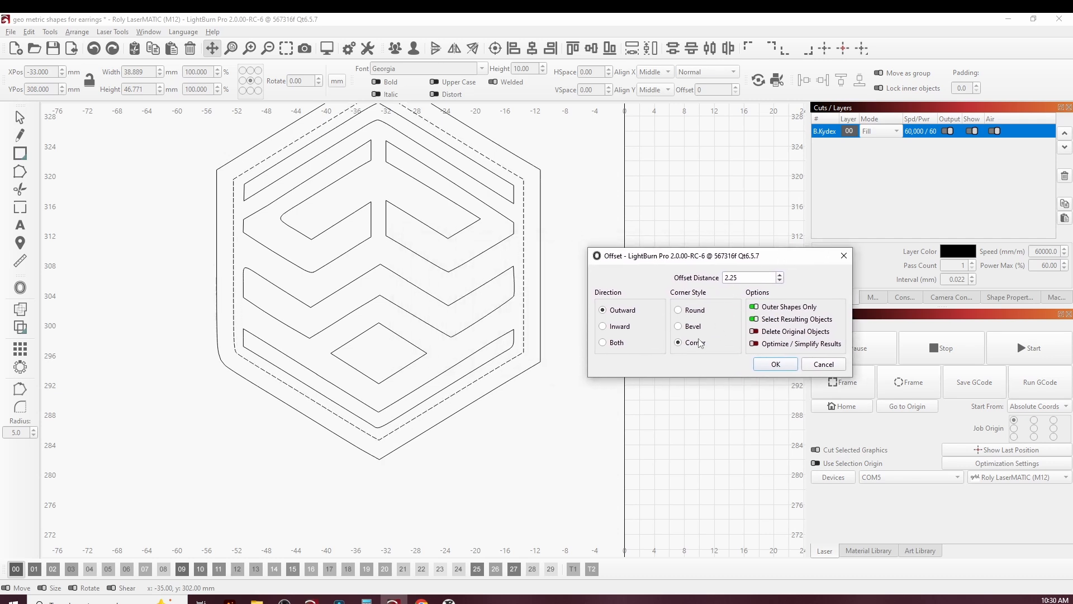
{"action": "left_click", "coordinate": [679, 310]}
{"action": "scroll", "coordinate": [530, 460], "scroll_direction": "down", "scroll_amount": 2}
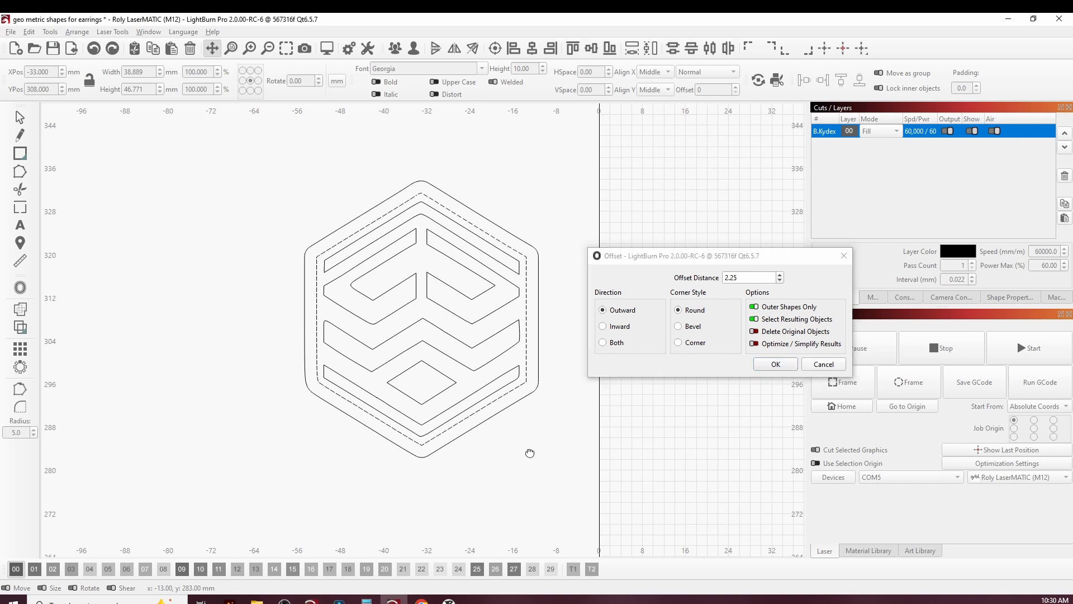
{"action": "left_click_drag", "start_coordinate": [529, 447], "coordinate": [444, 451]}
{"action": "left_click_drag", "start_coordinate": [773, 260], "coordinate": [711, 258]}
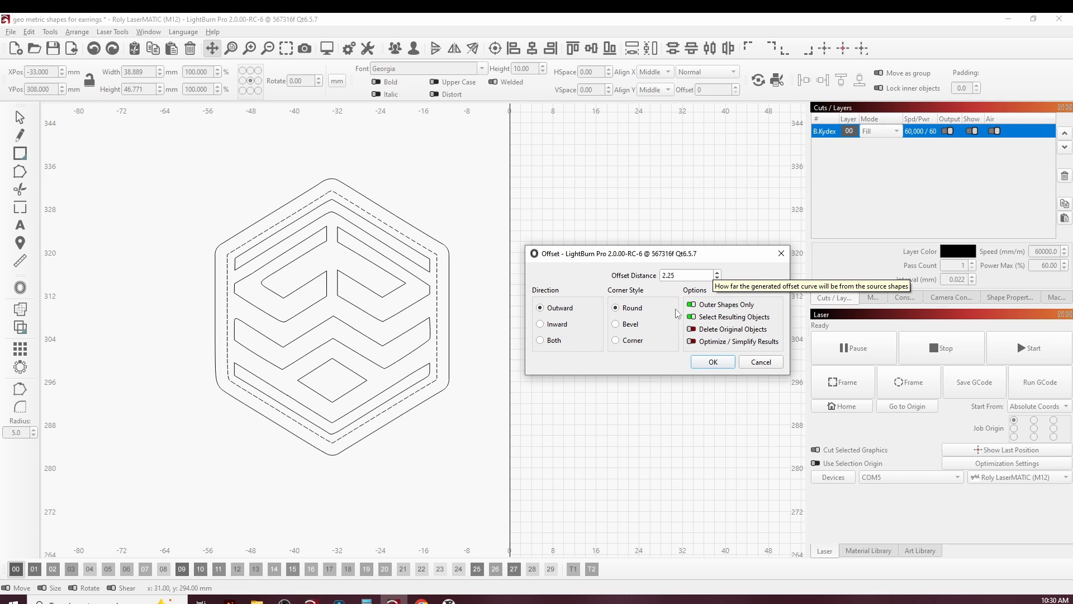
{"action": "left_click", "coordinate": [713, 362]}
{"action": "left_click", "coordinate": [397, 231]}
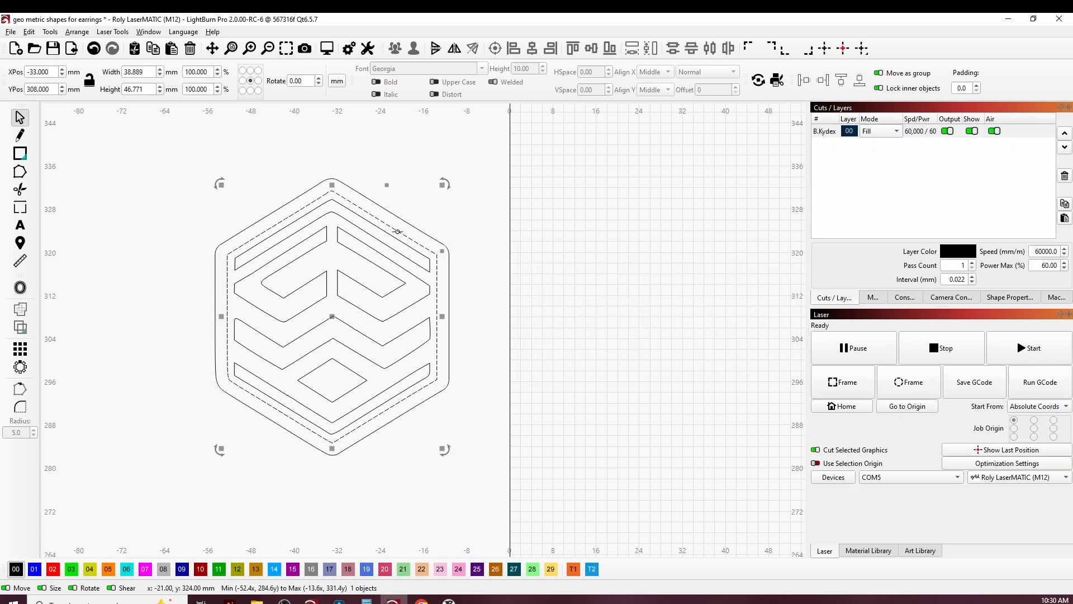
{"action": "key", "text": "Escape"}
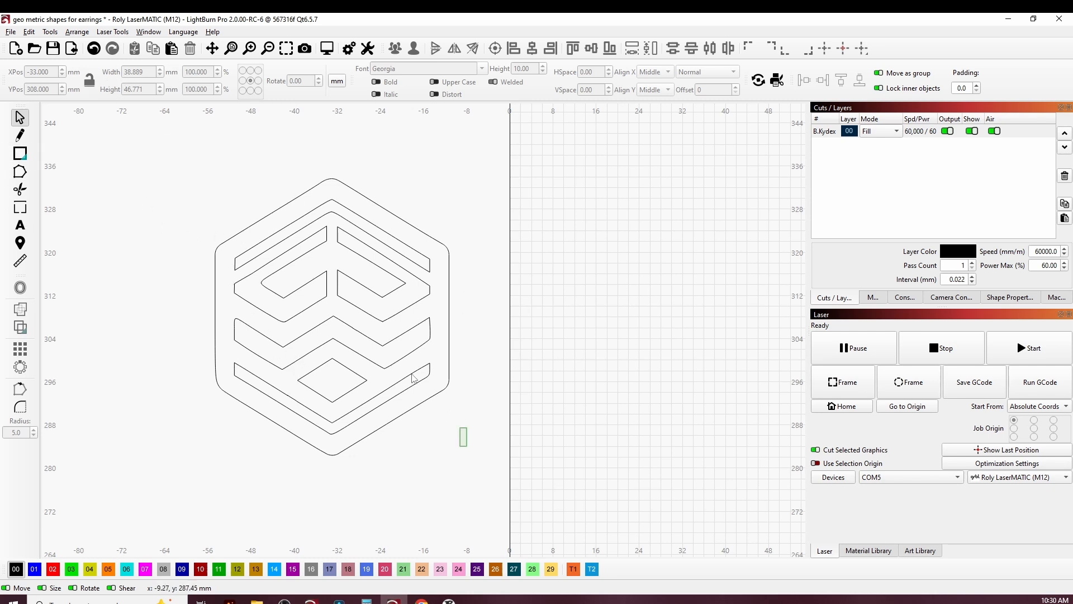
- Try to set the whole design's height to 45 mm with its proportions unlocked
{"action": "left_click_drag", "start_coordinate": [464, 450], "coordinate": [204, 168]}
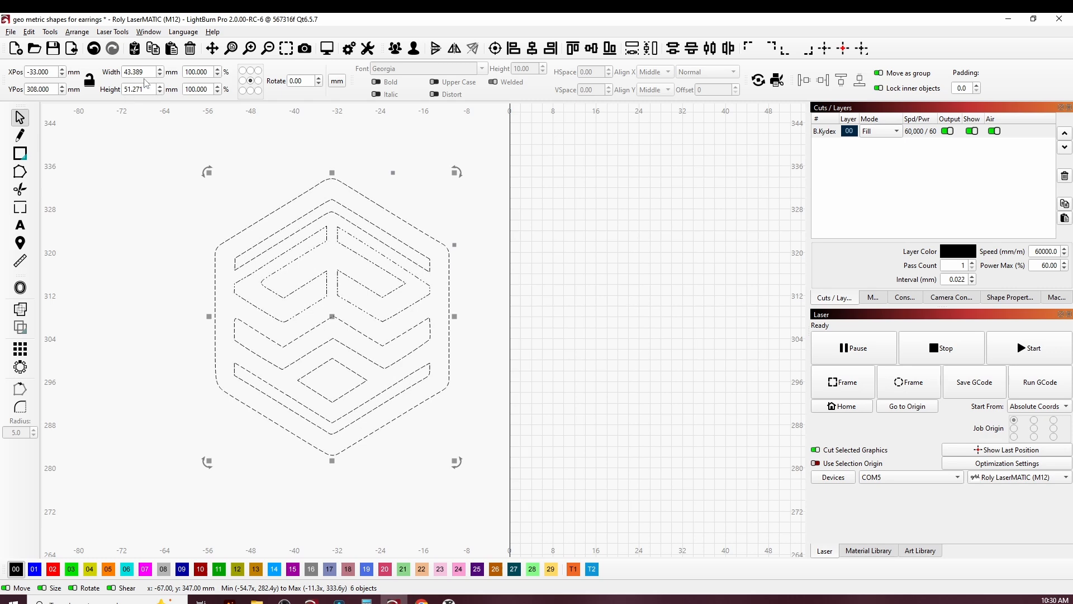
{"action": "left_click_drag", "start_coordinate": [148, 89], "coordinate": [126, 89]}
{"action": "type", "text": "45"}
{"action": "key", "text": "Return"}
{"action": "left_click", "coordinate": [145, 193]}
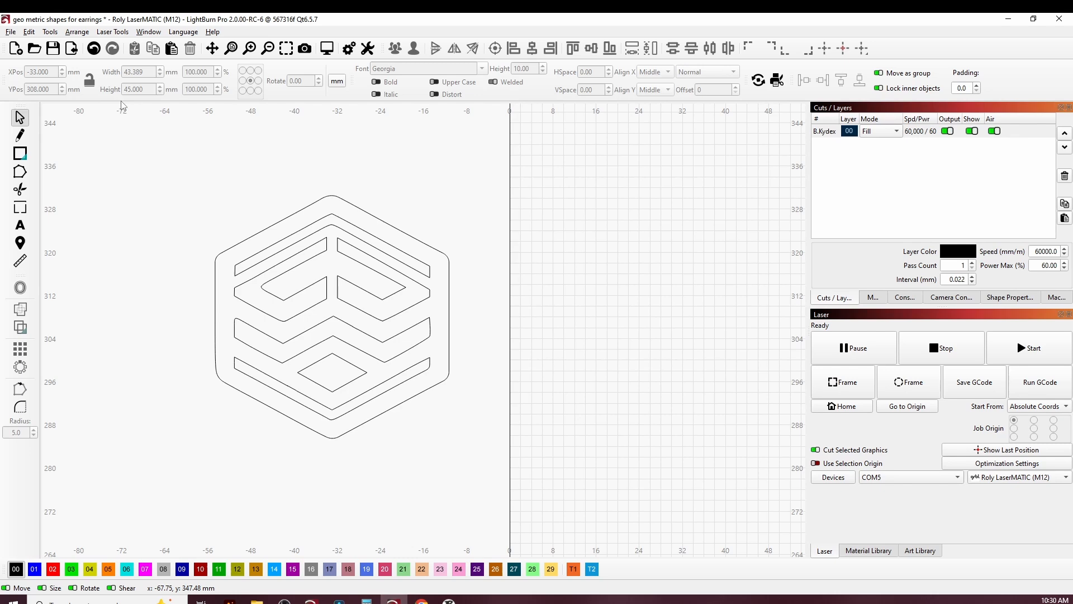
- Lock the aspect ratio of the whole design and set its height to 45 mm
{"action": "key", "text": "ctrl+a"}
{"action": "left_click", "coordinate": [89, 80]}
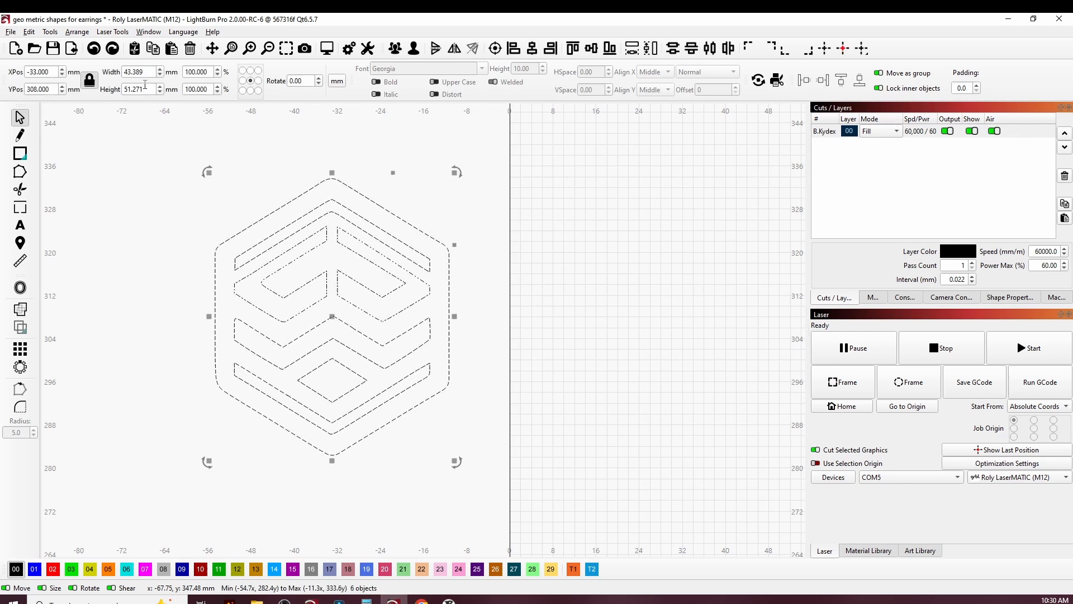
{"action": "left_click_drag", "start_coordinate": [146, 88], "coordinate": [120, 89]}
{"action": "type", "text": "45"}
{"action": "left_click", "coordinate": [143, 175]}
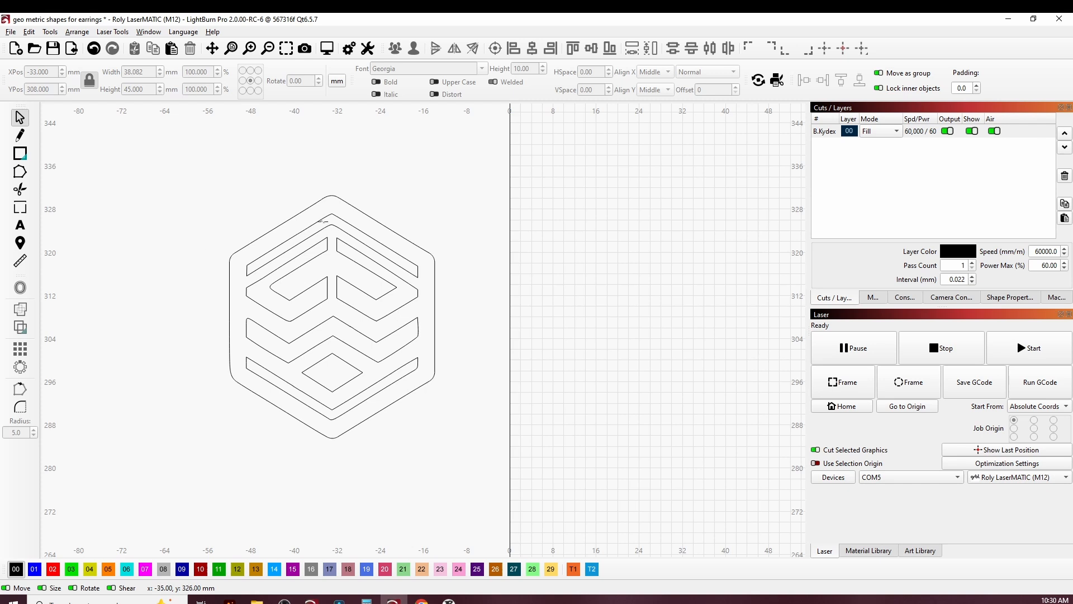
- Draw a circle at the hexagon's upper peak with a 7 mm diameter, centered at X -33, Y 326.5
{"action": "left_click", "coordinate": [20, 153]}
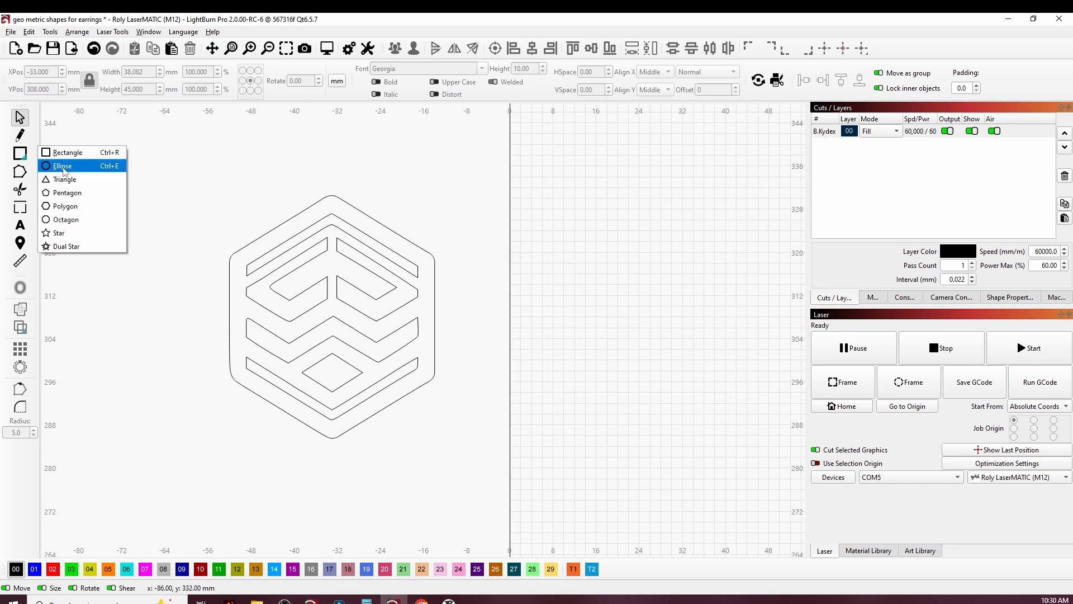
{"action": "left_click", "coordinate": [63, 164]}
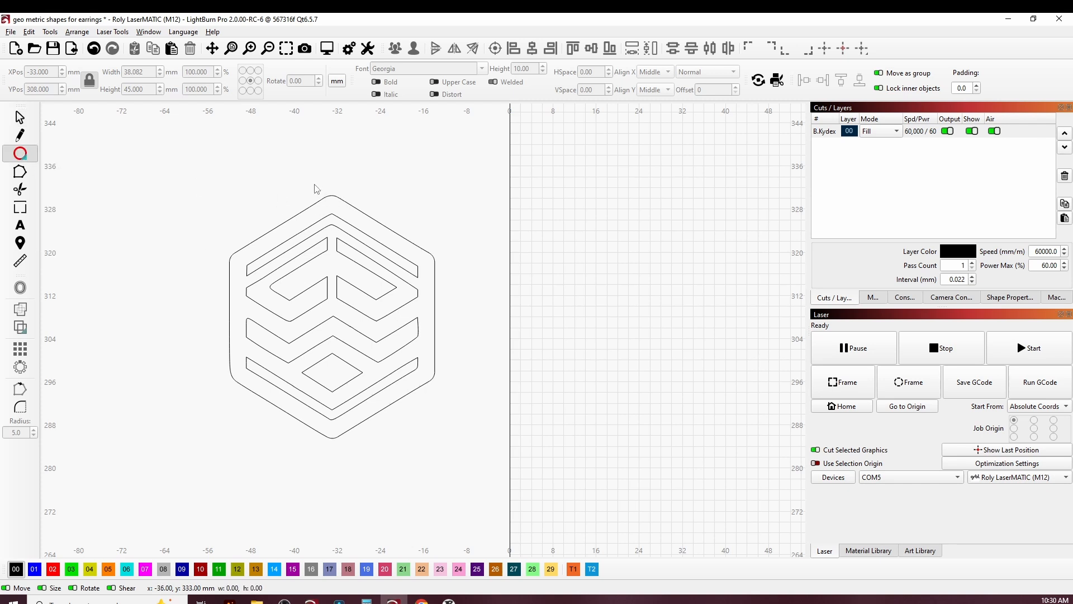
{"action": "left_click_drag", "start_coordinate": [314, 186], "coordinate": [344, 203]}
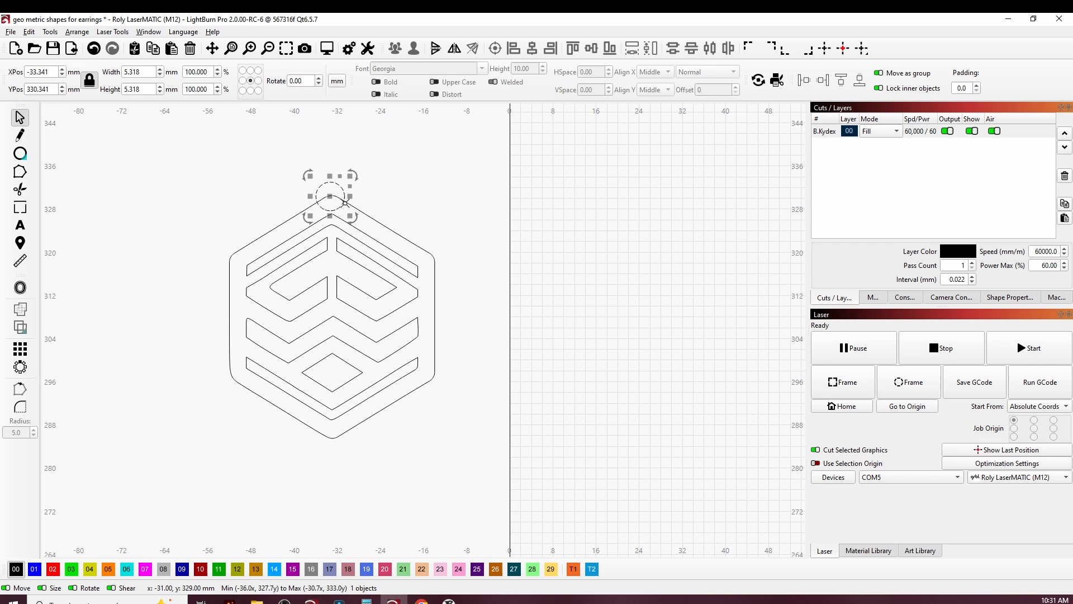
{"action": "scroll", "coordinate": [329, 196], "scroll_direction": "up", "scroll_amount": 3}
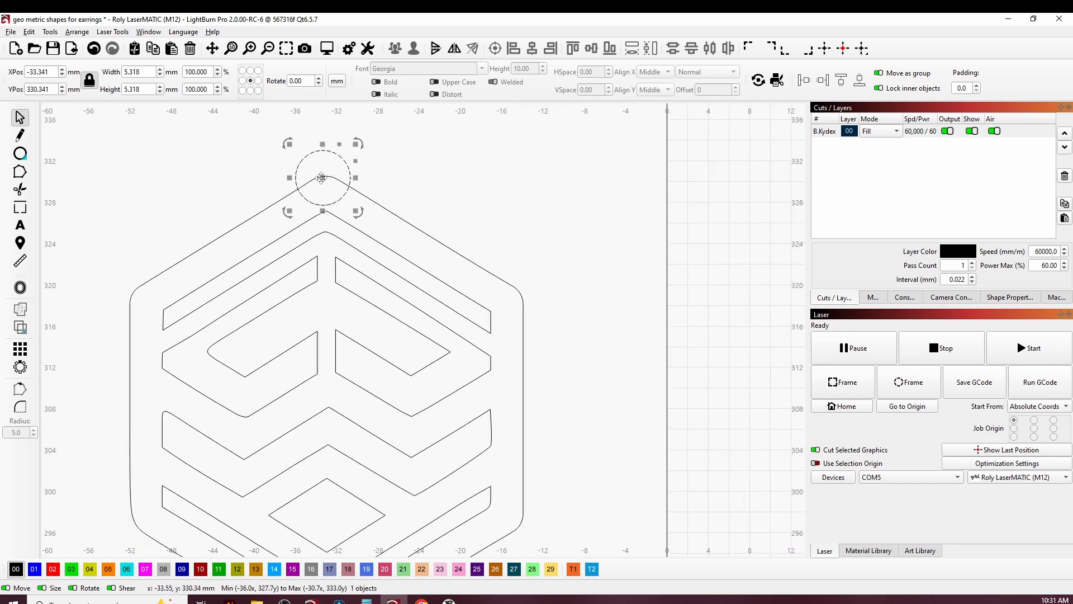
{"action": "double_click", "coordinate": [138, 72]}
{"action": "type", "text": "7"}
{"action": "left_click", "coordinate": [224, 174]}
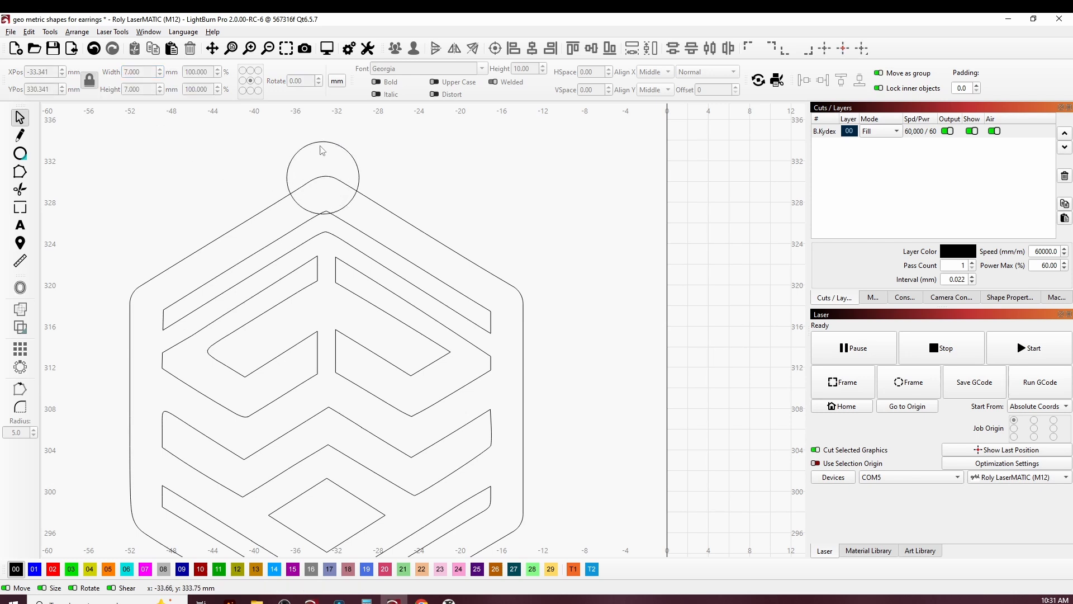
{"action": "left_click_drag", "start_coordinate": [322, 150], "coordinate": [326, 209]}
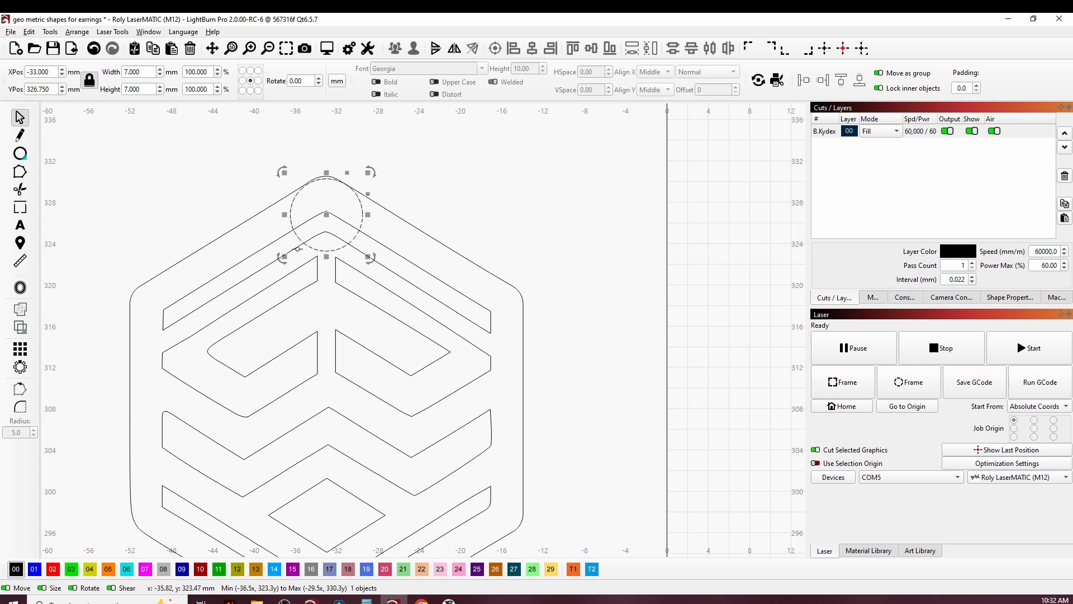
{"action": "key", "text": "Down"}
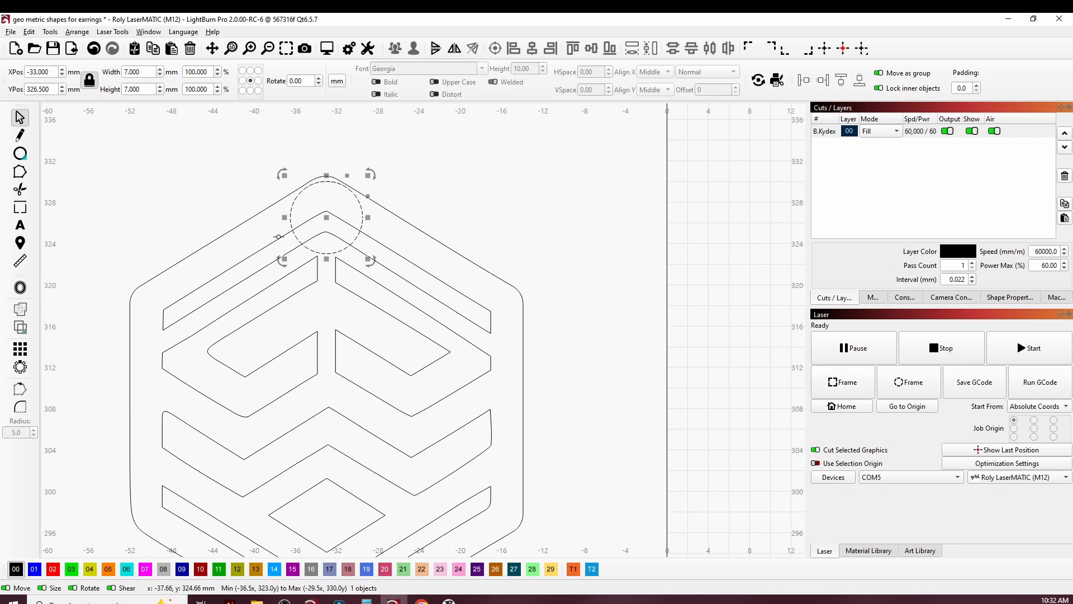
- Subtract the 7 mm circle from the chevron pattern with the Boolean Assistant, comparing the union and both subtraction results before accepting B - A
{"action": "left_click", "coordinate": [285, 233], "text": "shift"}
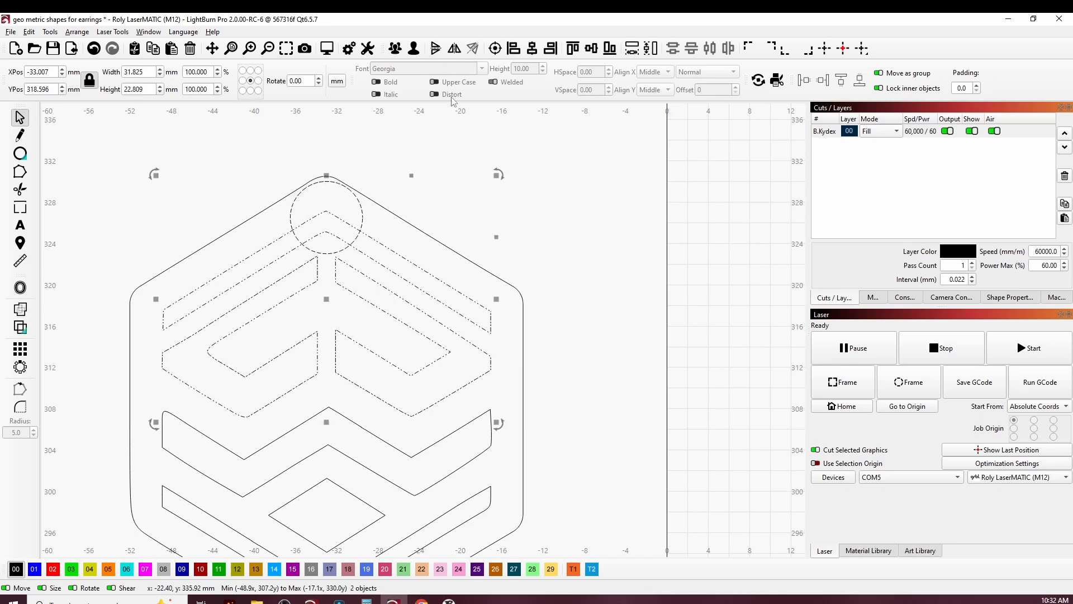
{"action": "left_click", "coordinate": [21, 327]}
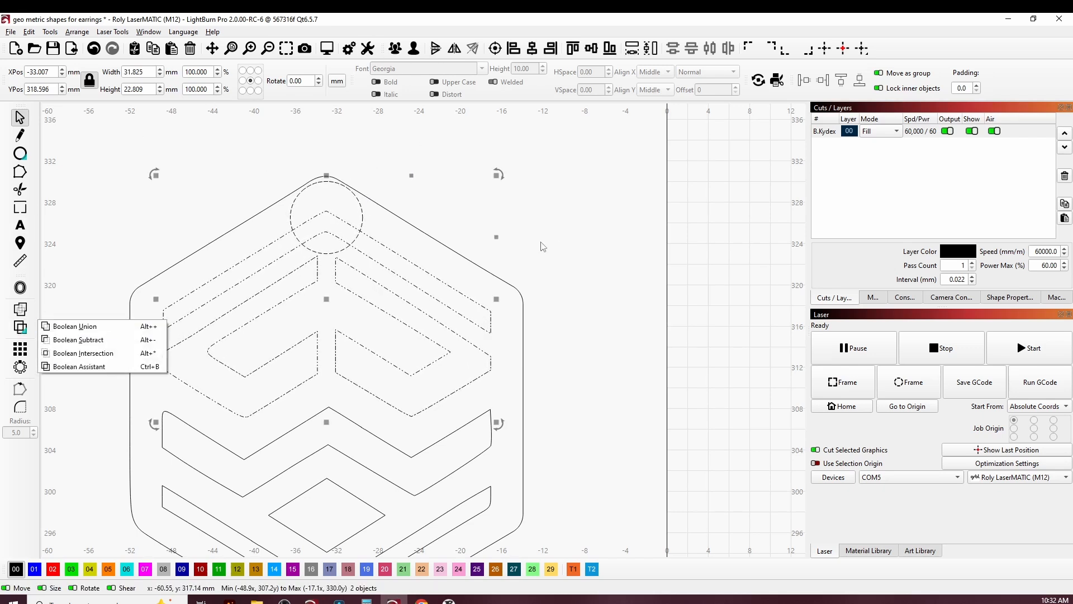
{"action": "left_click", "coordinate": [120, 368]}
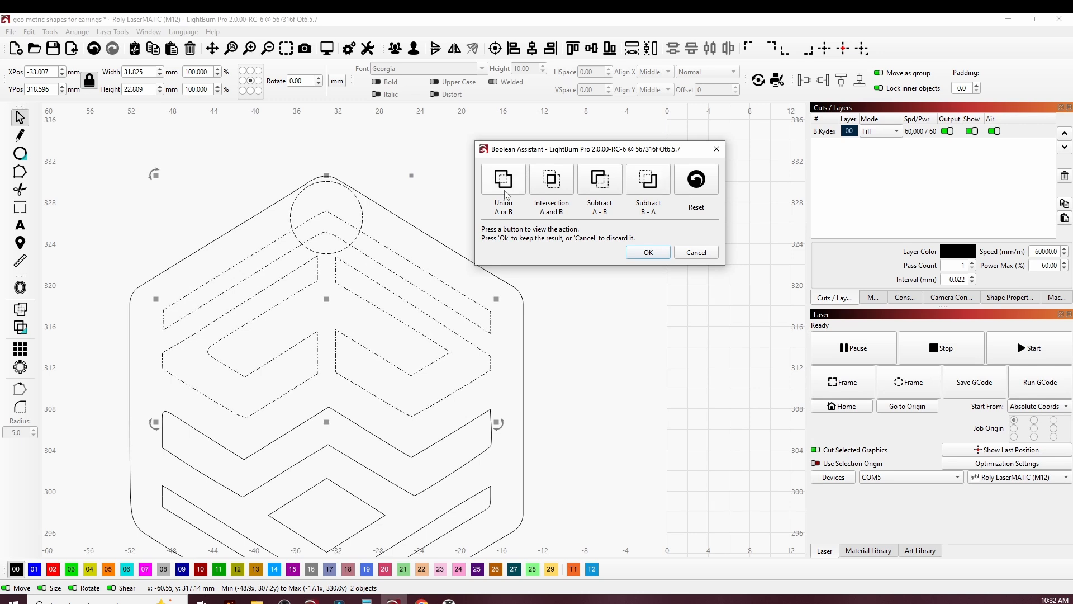
{"action": "left_click", "coordinate": [600, 186]}
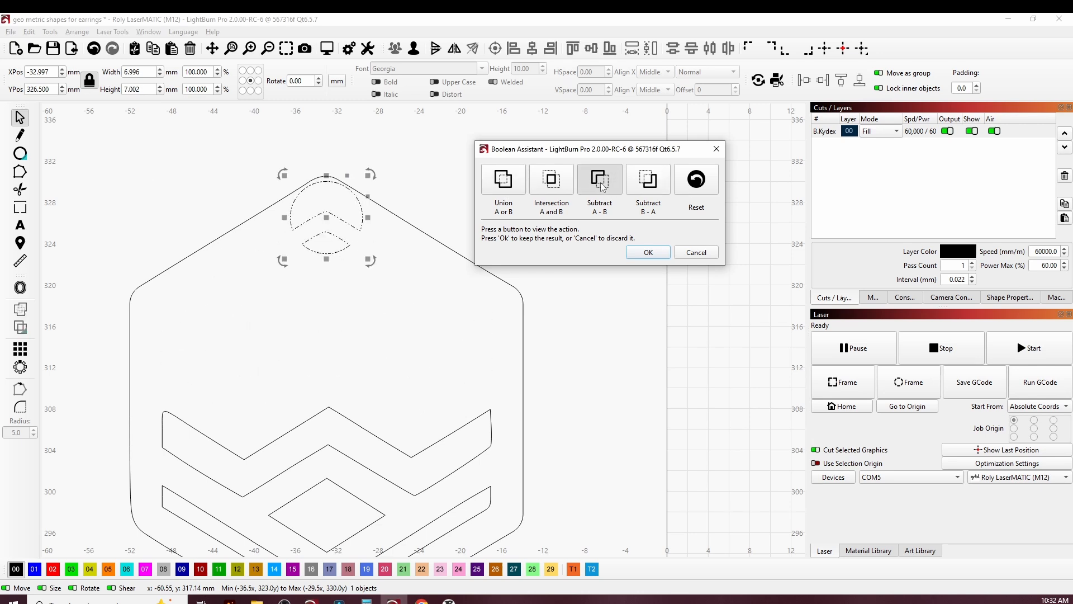
{"action": "left_click", "coordinate": [506, 180]}
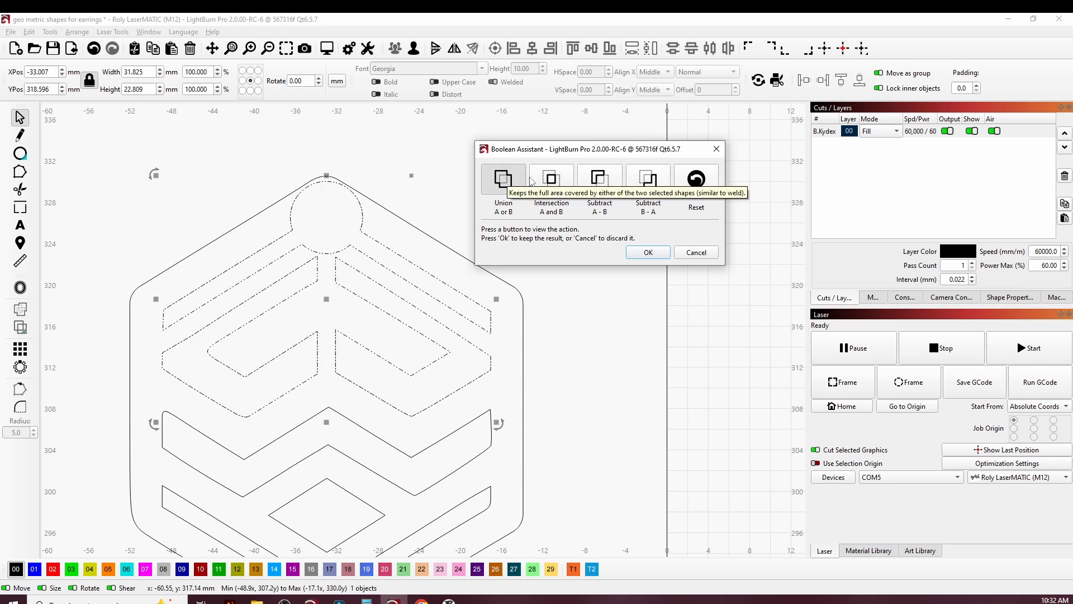
{"action": "left_click", "coordinate": [645, 181]}
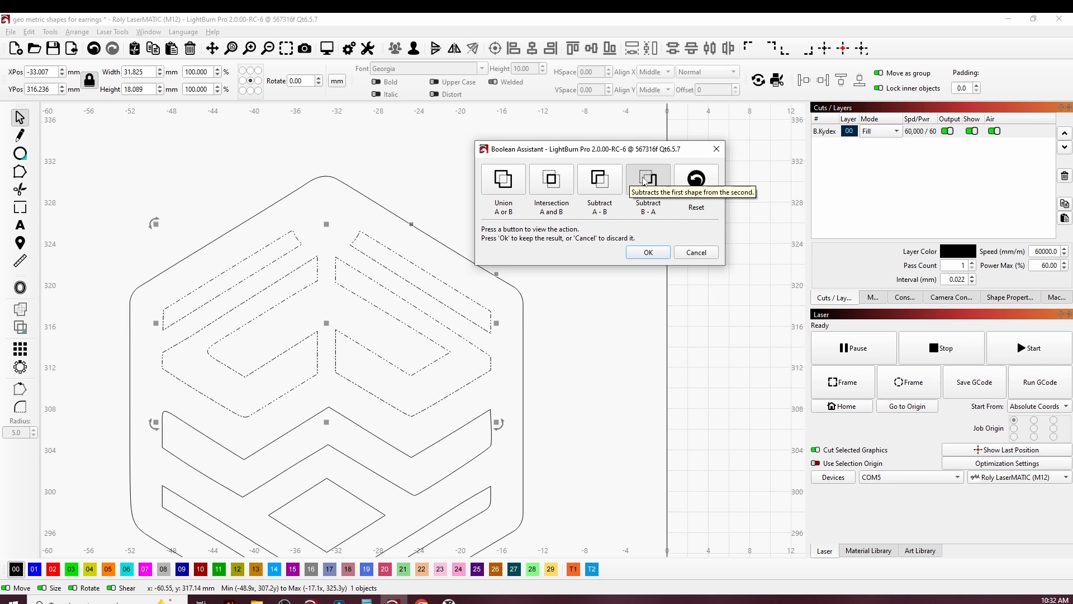
{"action": "left_click", "coordinate": [599, 179]}
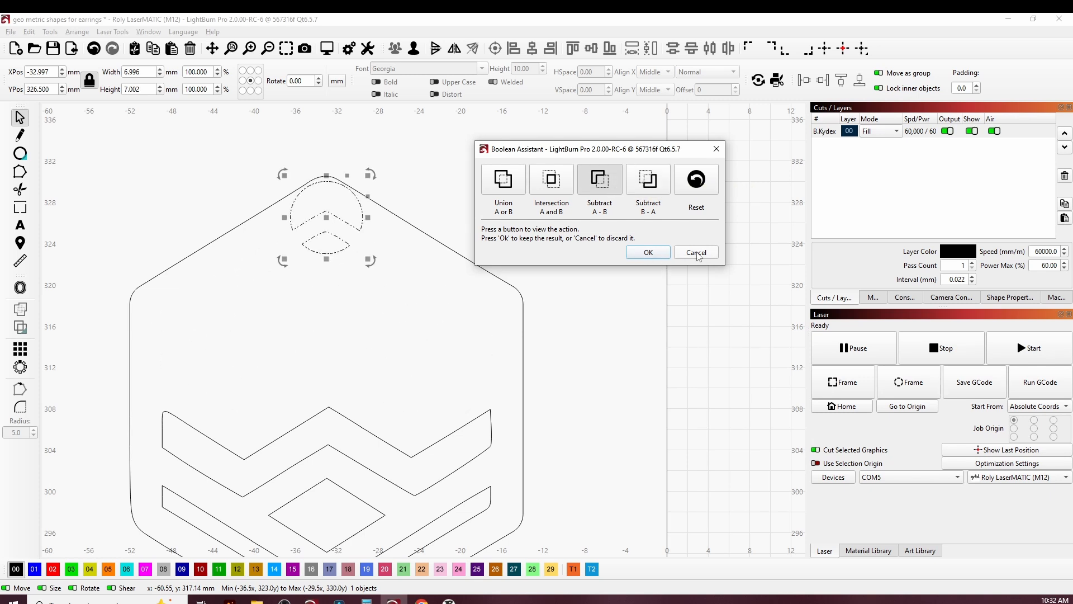
{"action": "left_click", "coordinate": [650, 180]}
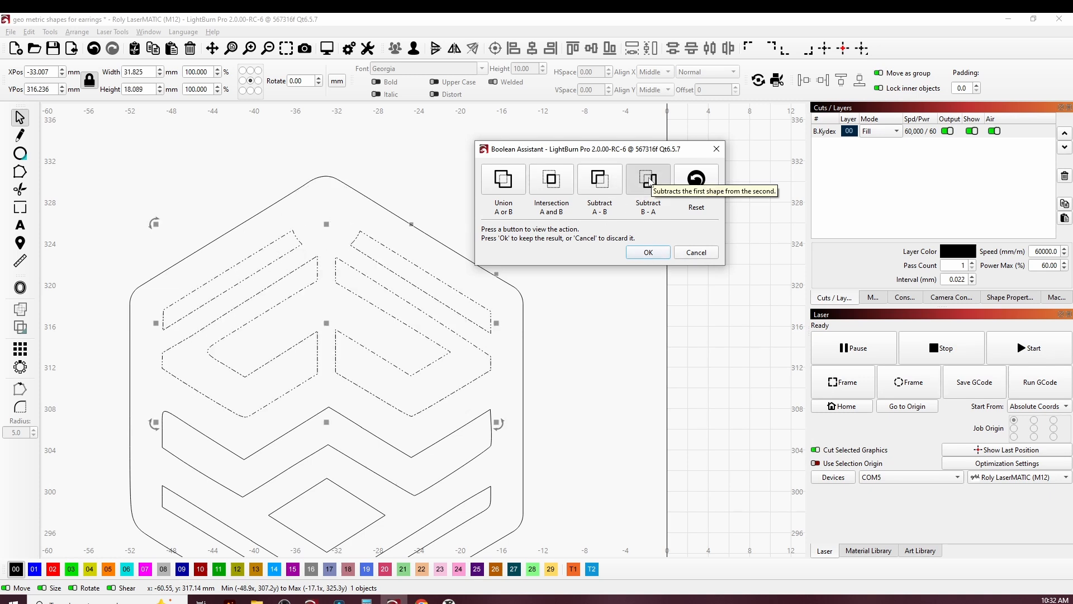
{"action": "left_click", "coordinate": [644, 252]}
- Draw a small circle inside the hexagon's upper peak and set its diameter to 2.5 mm
{"action": "left_click", "coordinate": [22, 156]}
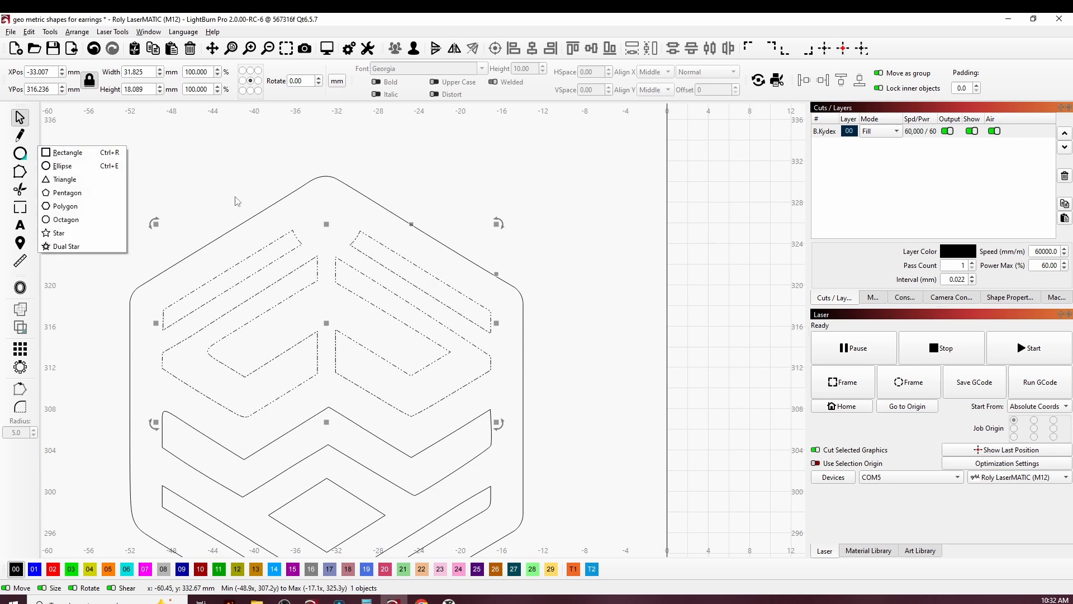
{"action": "left_click", "coordinate": [316, 213]}
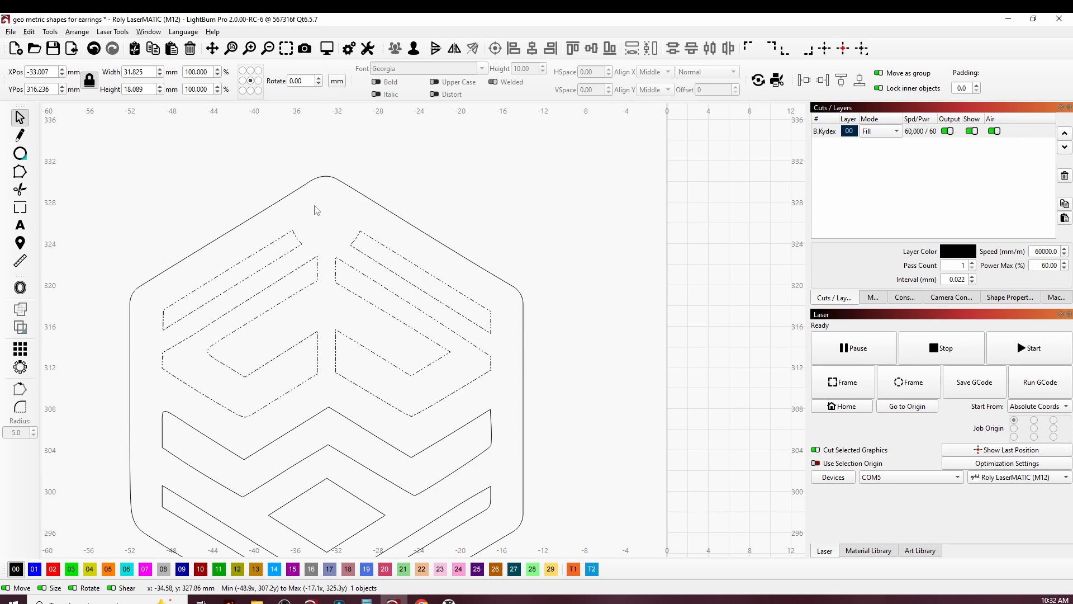
{"action": "left_click_drag", "start_coordinate": [331, 226], "coordinate": [332, 227]}
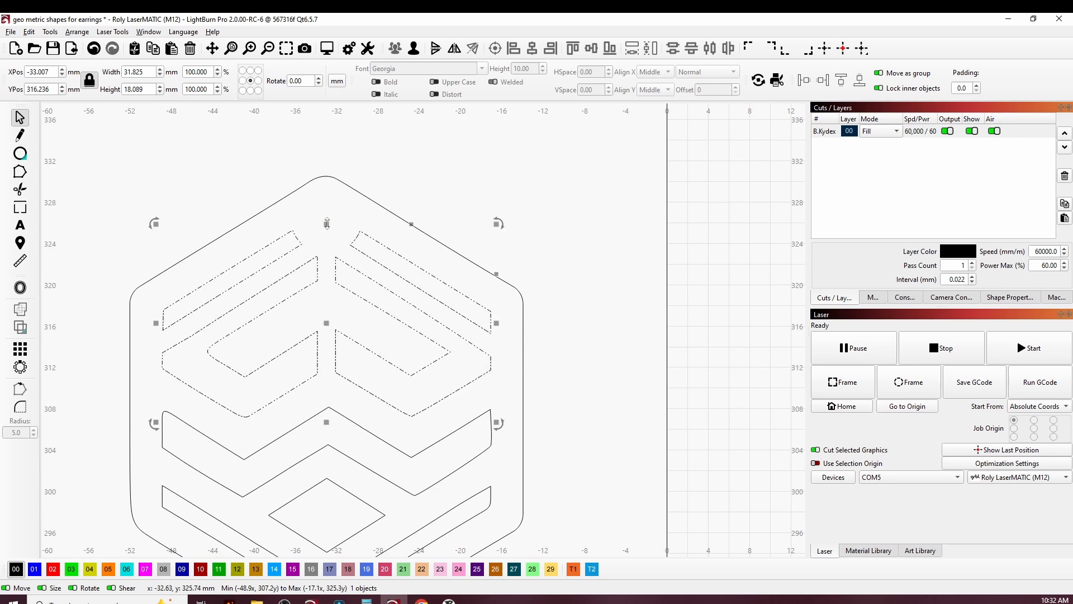
{"action": "left_click", "coordinate": [20, 153]}
{"action": "left_click", "coordinate": [58, 170]}
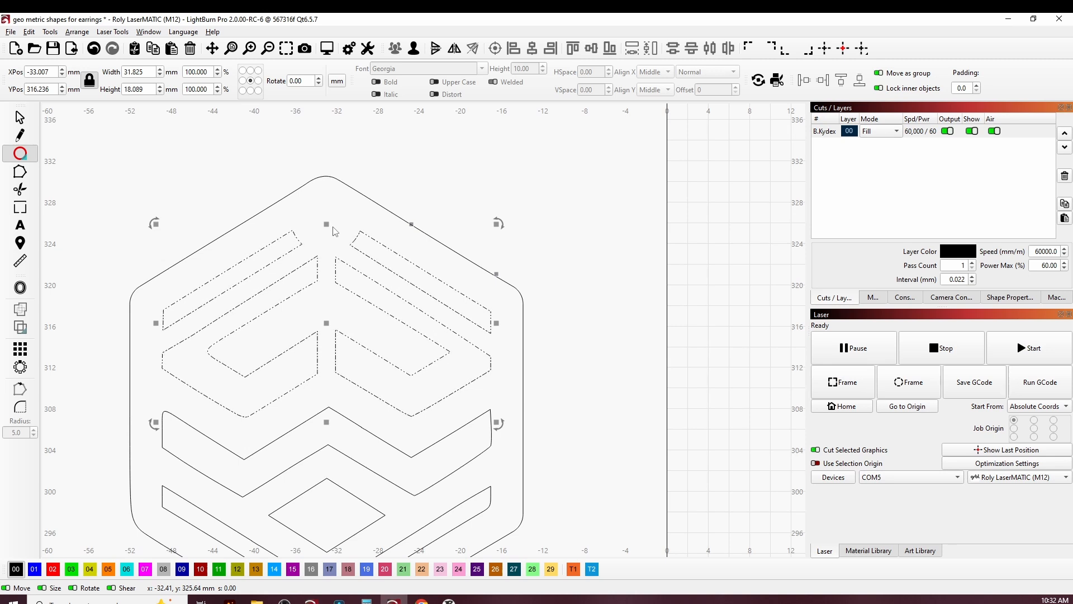
{"action": "left_click_drag", "start_coordinate": [306, 202], "coordinate": [337, 233]}
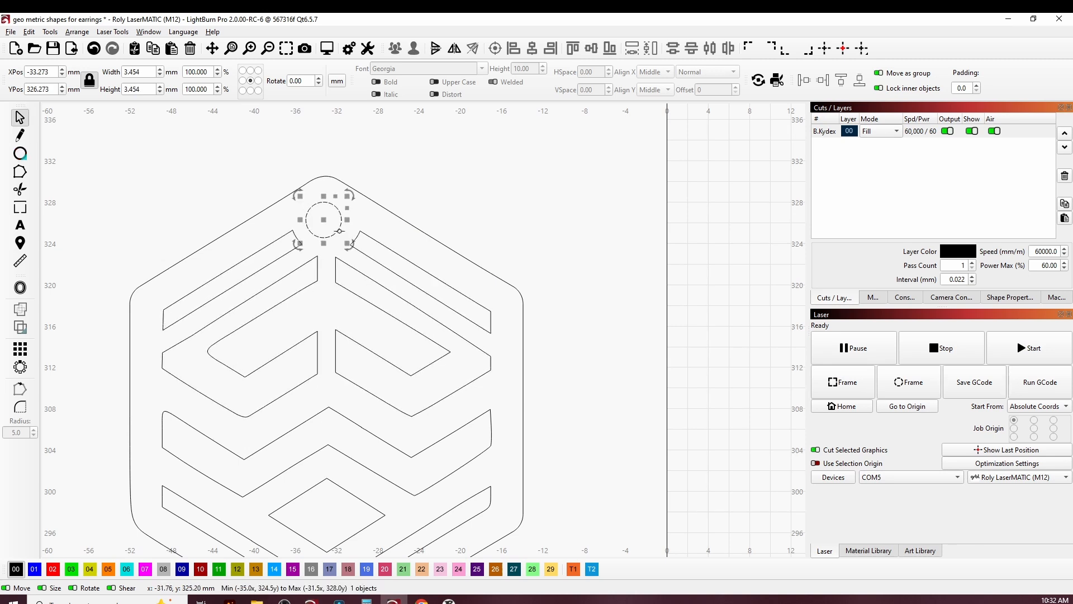
{"action": "left_click_drag", "start_coordinate": [150, 72], "coordinate": [108, 76]}
{"action": "type", "text": "2.5"}
{"action": "left_click", "coordinate": [204, 177]}
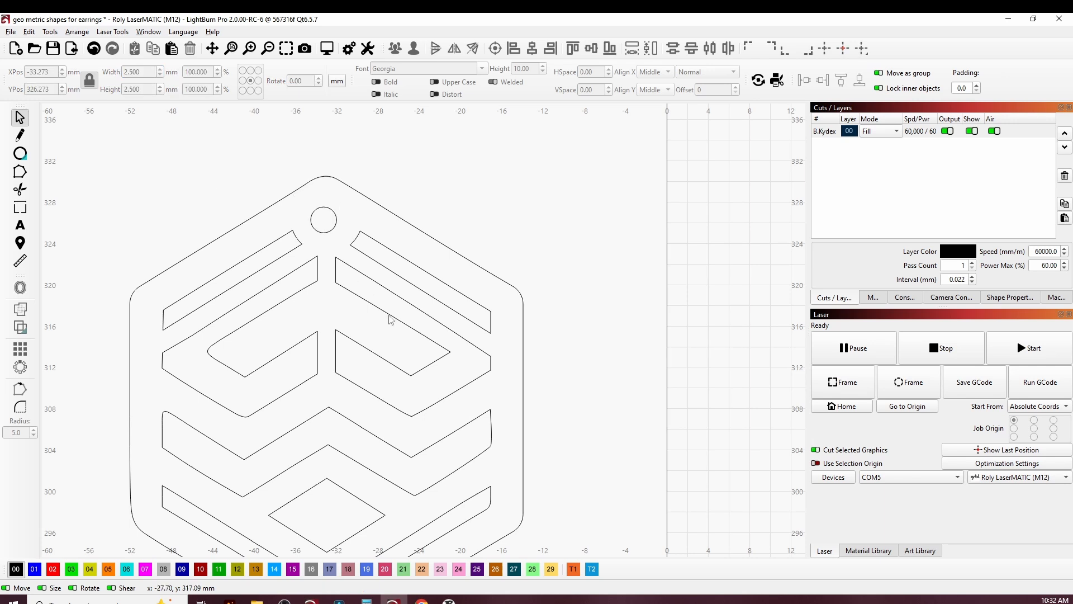
- Center the small hole circle under the hexagon's peak at X -33, Y 326.5
{"action": "scroll", "coordinate": [319, 227], "scroll_direction": "up", "scroll_amount": 2}
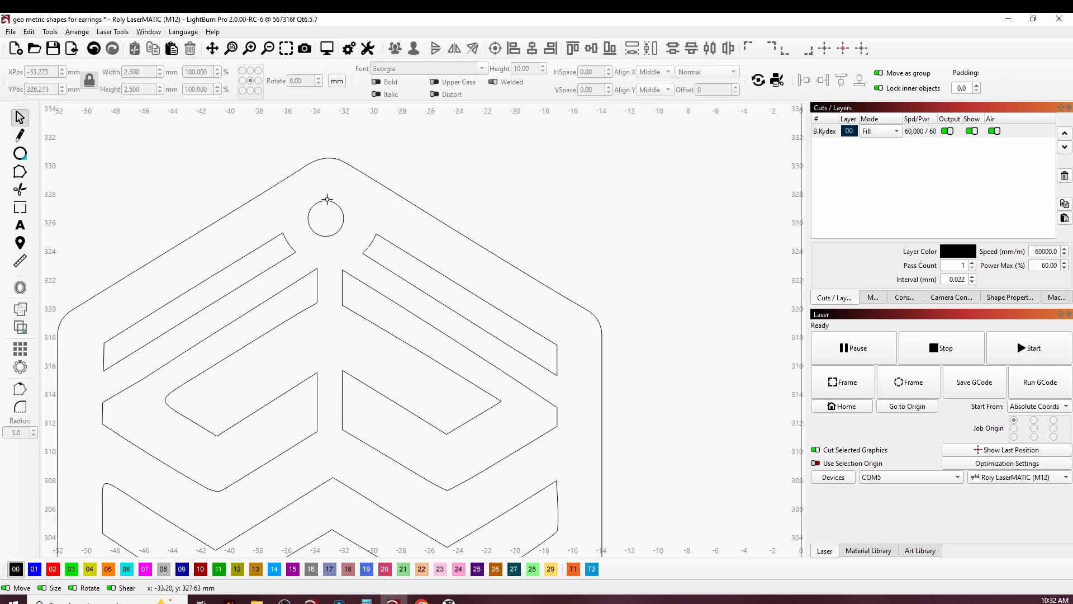
{"action": "left_click_drag", "start_coordinate": [327, 201], "coordinate": [332, 202]}
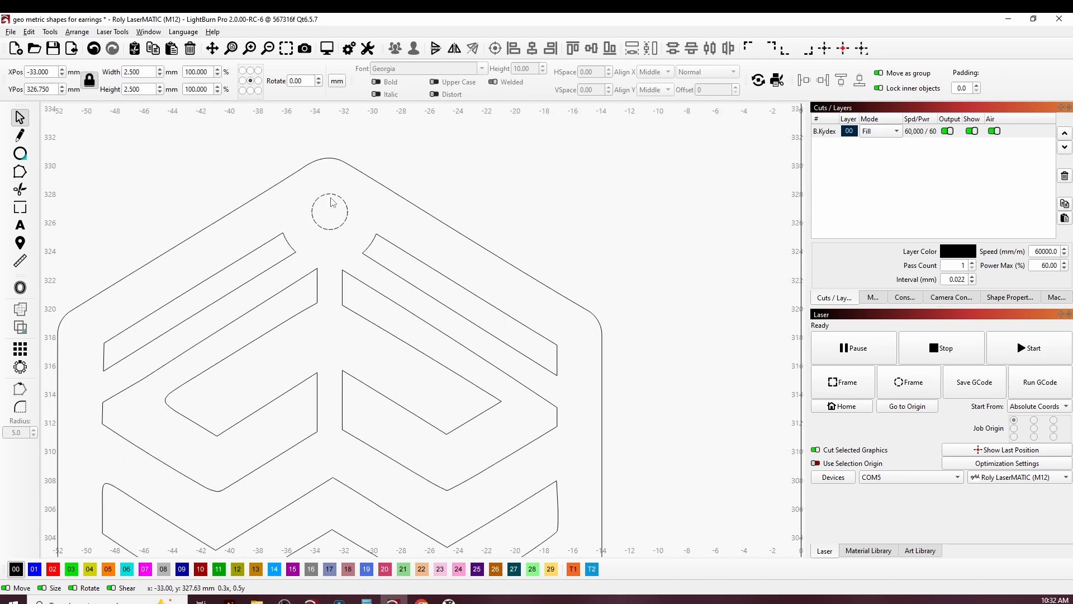
{"action": "left_click", "coordinate": [329, 158], "text": "shift"}
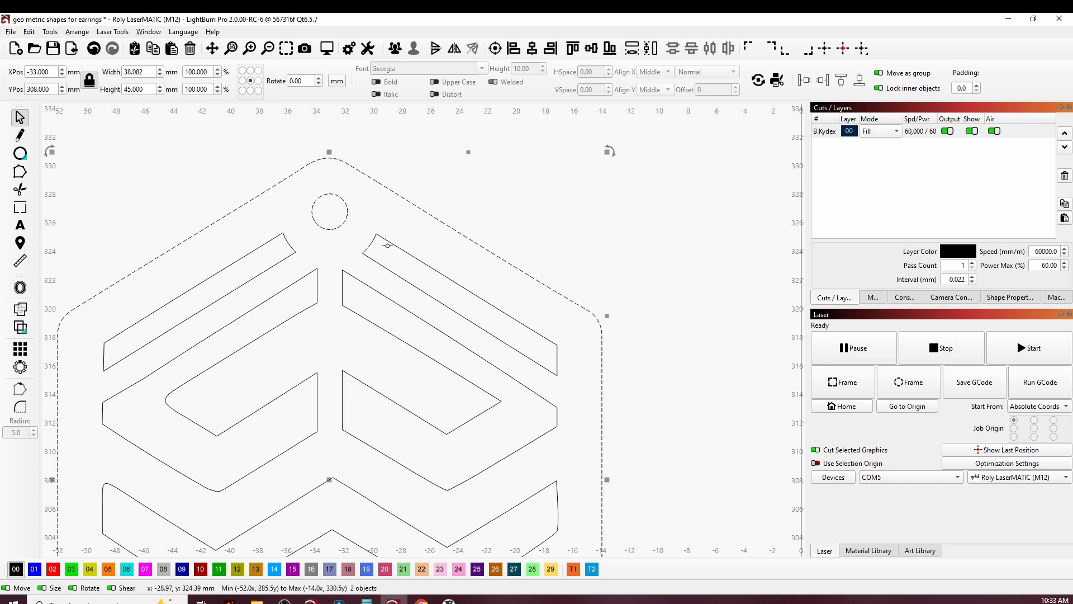
{"action": "left_click", "coordinate": [328, 248]}
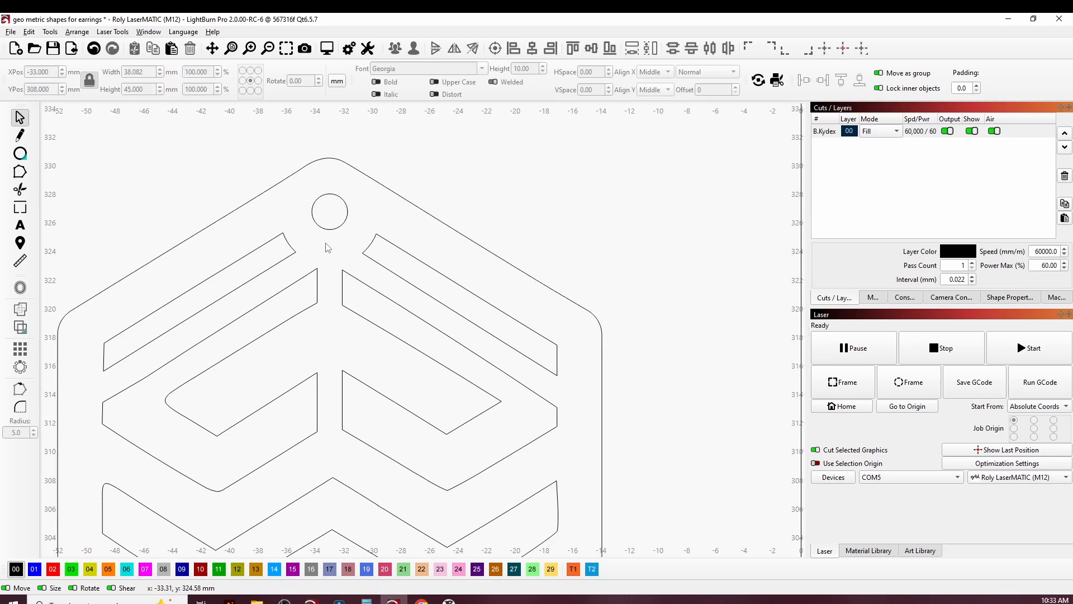
{"action": "scroll", "coordinate": [317, 245], "scroll_direction": "down", "scroll_amount": 1}
{"action": "left_click", "coordinate": [320, 229]}
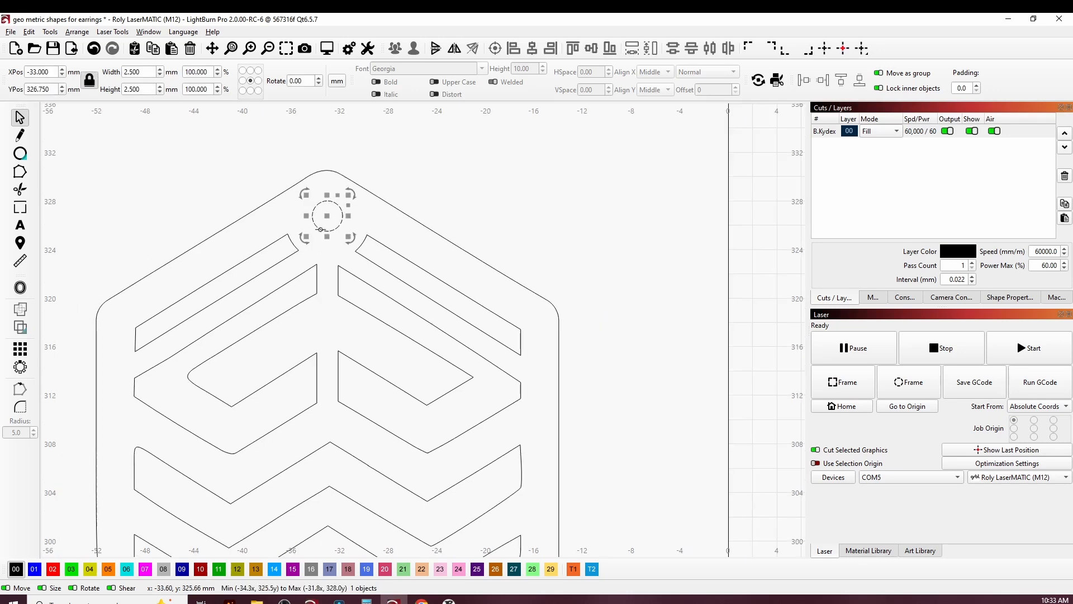
{"action": "key", "text": "Down"}
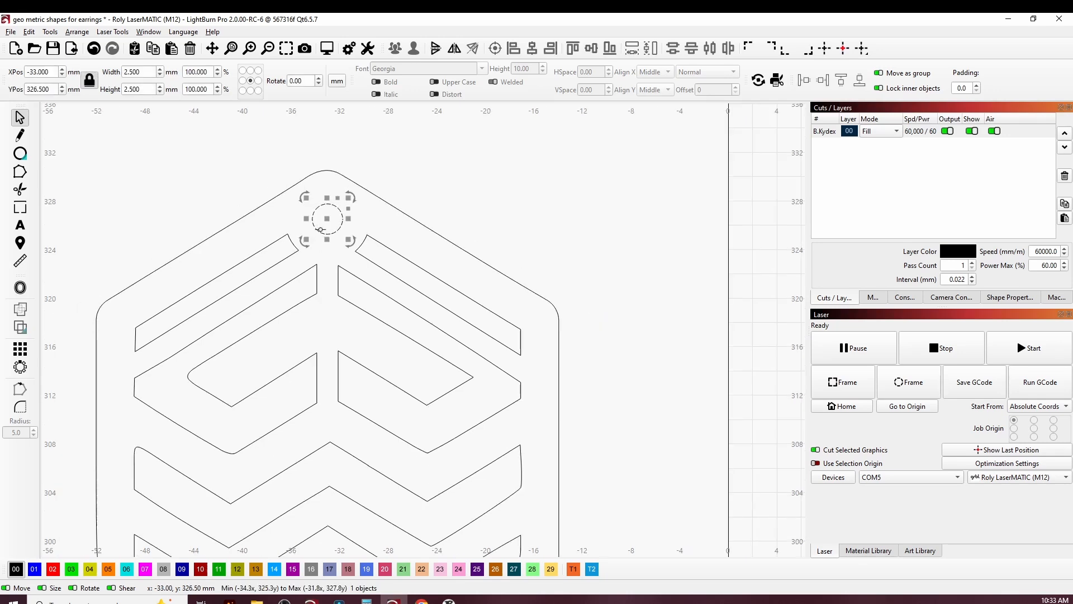
- Select the complete earring design and move it onto the work area, centered at about X 191, Y 260
{"action": "scroll", "coordinate": [321, 229], "scroll_direction": "down", "scroll_amount": 4}
{"action": "left_click_drag", "start_coordinate": [441, 393], "coordinate": [325, 275]}
{"action": "scroll", "coordinate": [361, 273], "scroll_direction": "down", "scroll_amount": 4}
{"action": "left_click_drag", "start_coordinate": [286, 244], "coordinate": [499, 410]}
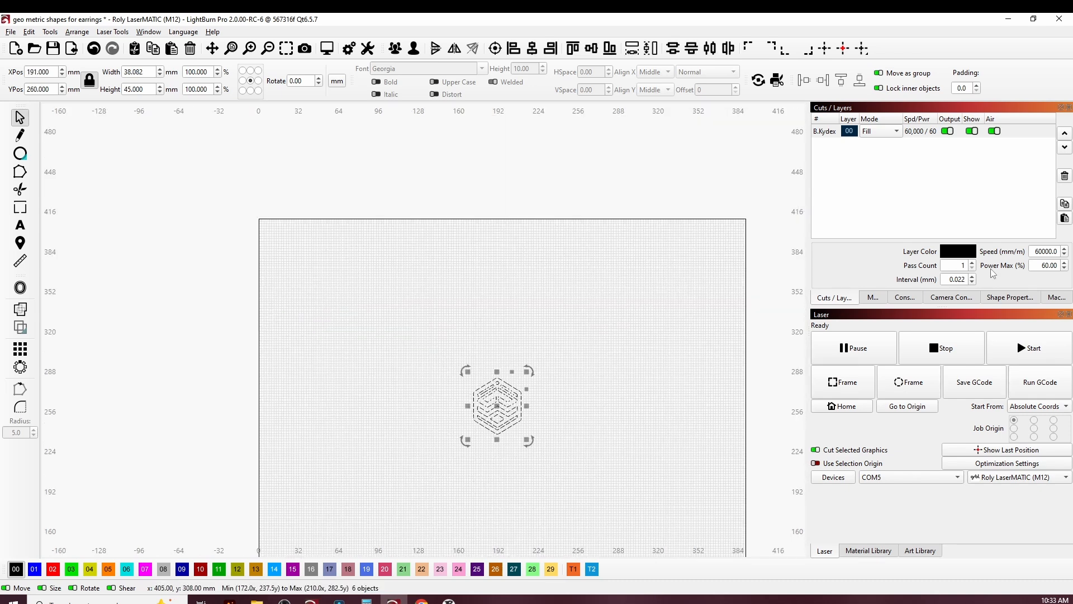
{"action": "scroll", "coordinate": [616, 358], "scroll_direction": "down", "scroll_amount": 3}
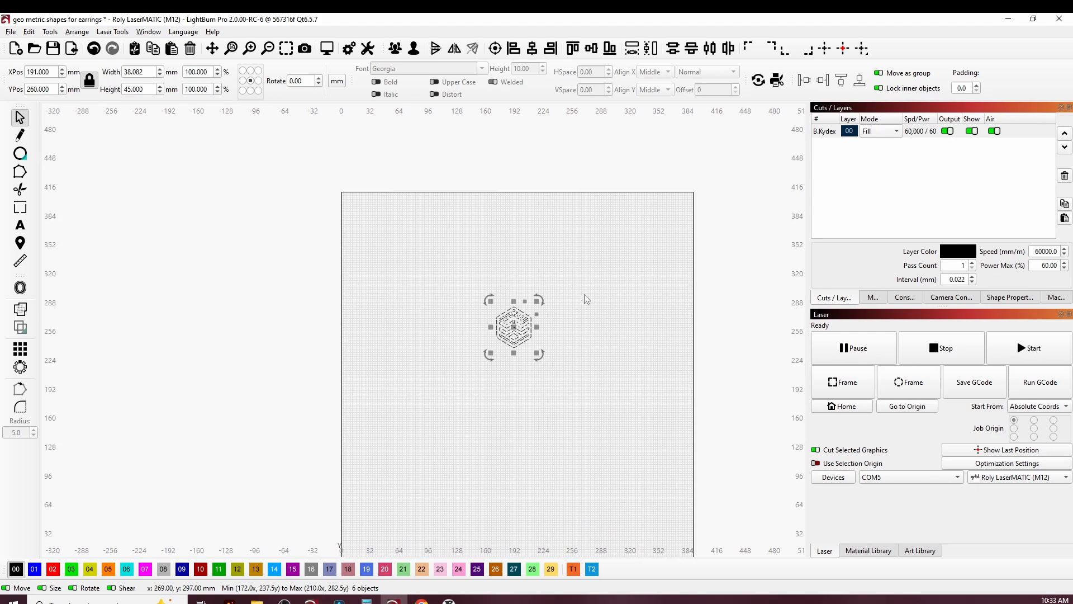
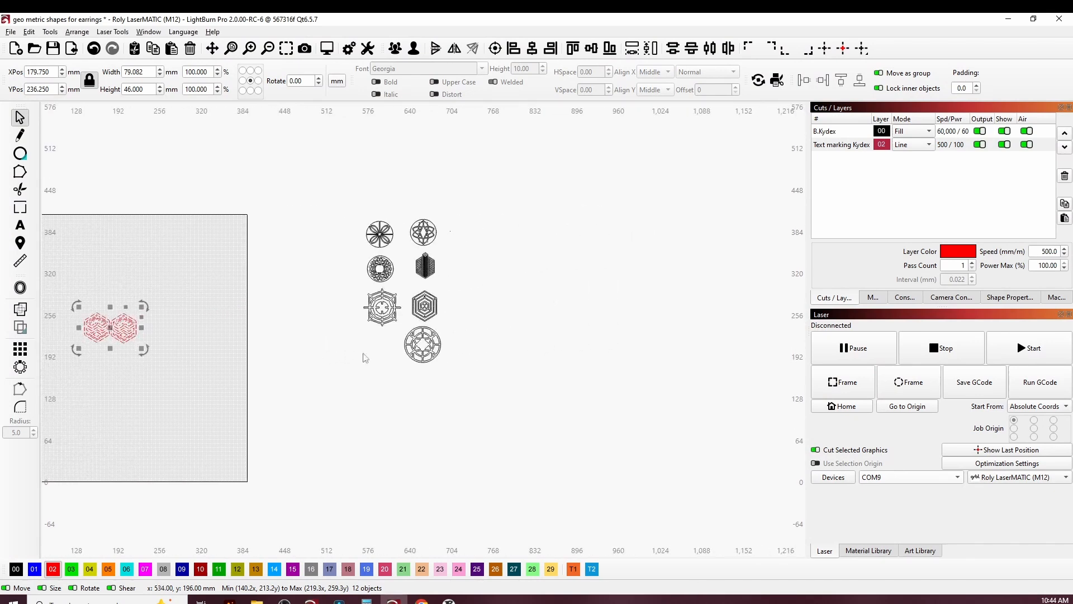
- Offset the striped hexagon with the raised central column 1.25 mm outward with round corners, outer shapes only, and group the new outline with it
{"action": "scroll", "coordinate": [463, 288], "scroll_direction": "up", "scroll_amount": 3}
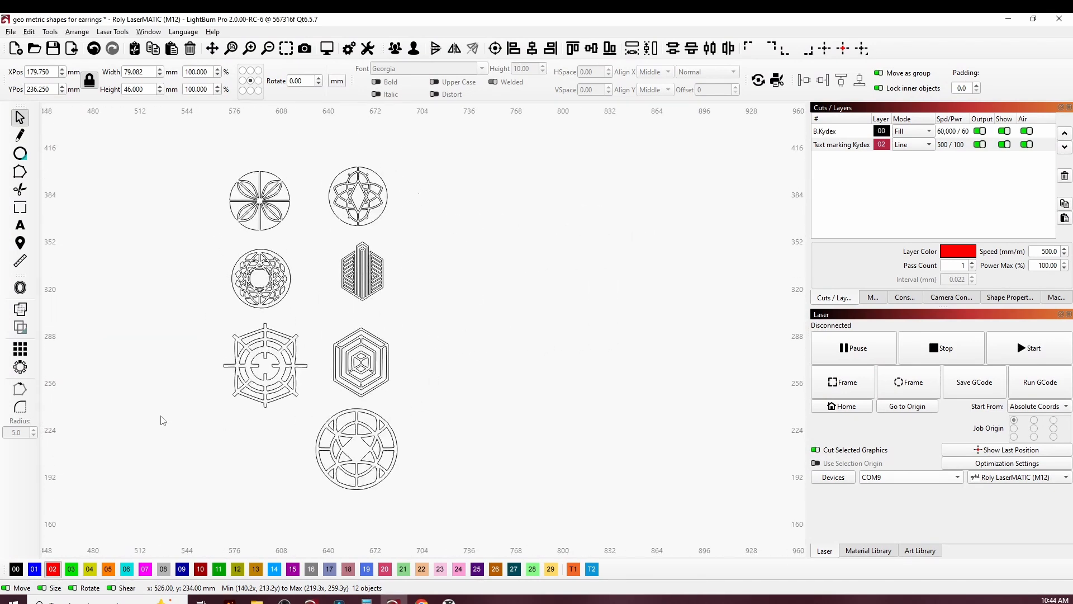
{"action": "scroll", "coordinate": [279, 419], "scroll_direction": "up", "scroll_amount": 2}
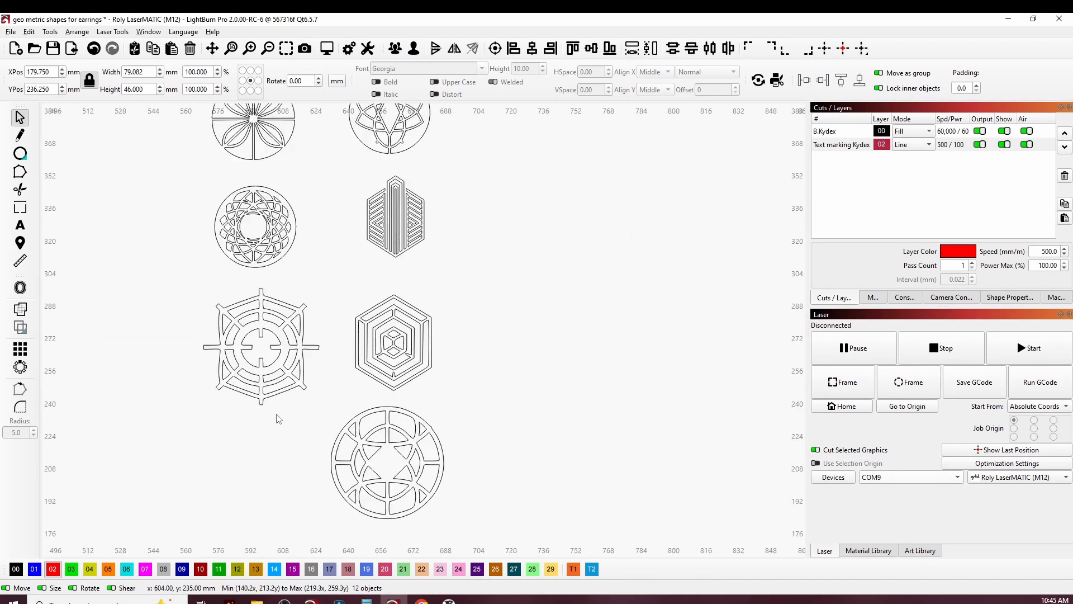
{"action": "scroll", "coordinate": [285, 434], "scroll_direction": "up", "scroll_amount": 3}
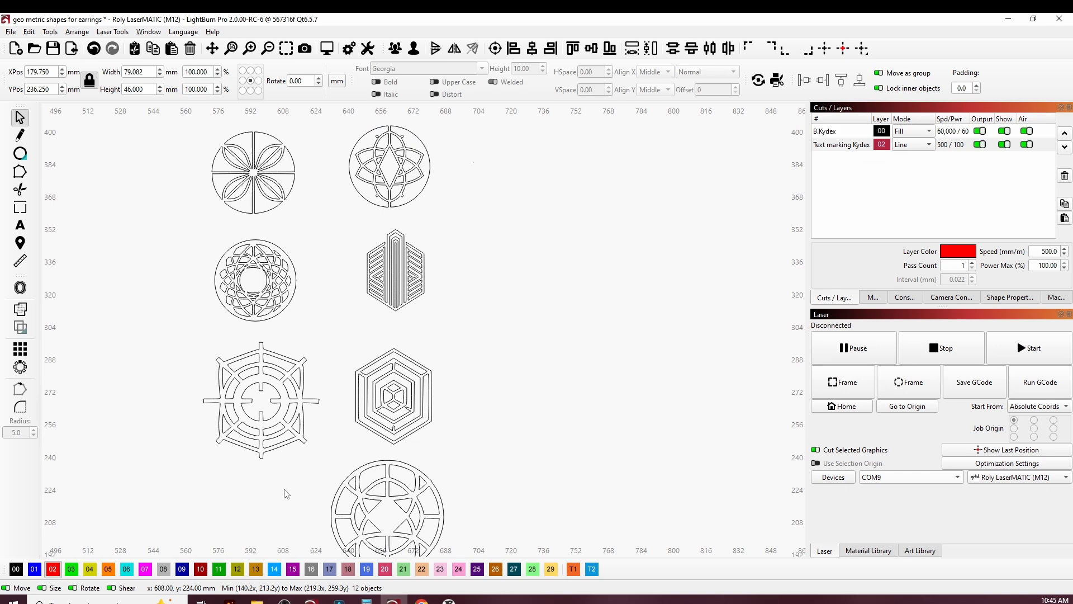
{"action": "scroll", "coordinate": [394, 285], "scroll_direction": "up", "scroll_amount": 6}
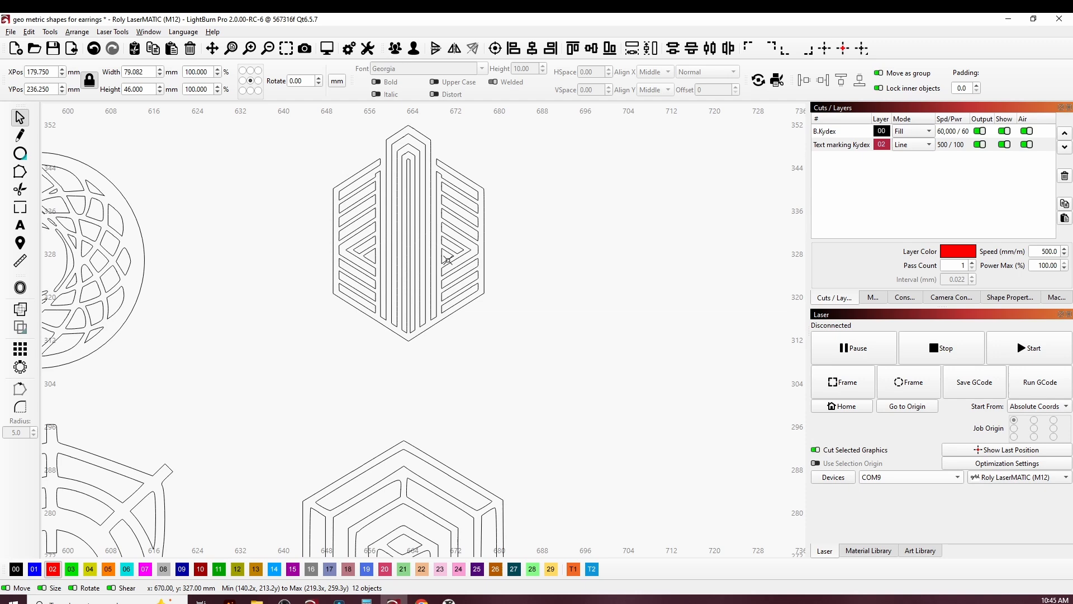
{"action": "left_click_drag", "start_coordinate": [531, 333], "coordinate": [471, 281]}
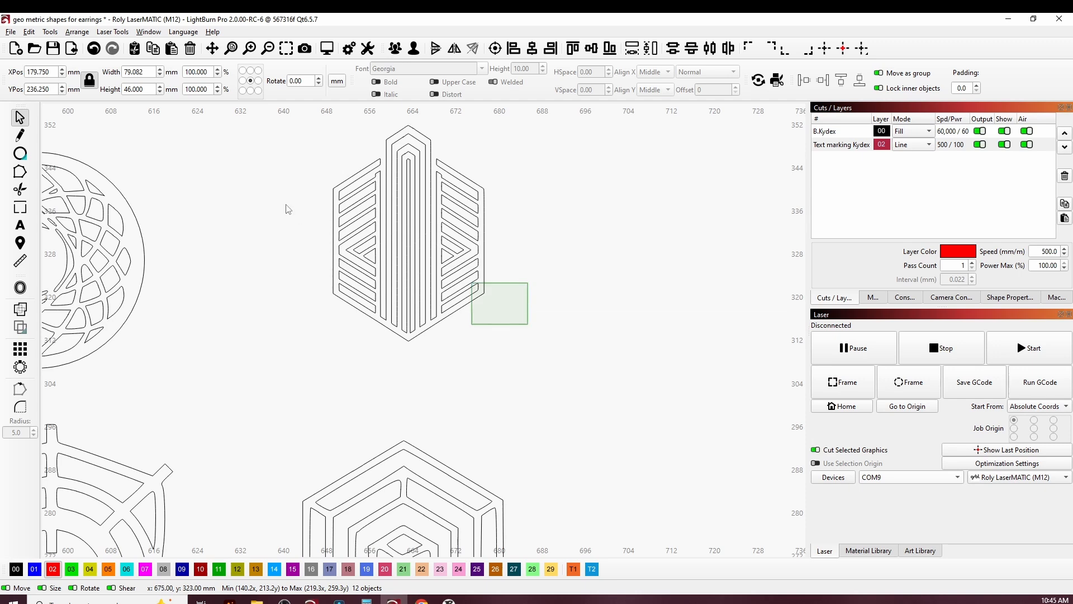
{"action": "left_click", "coordinate": [19, 287]}
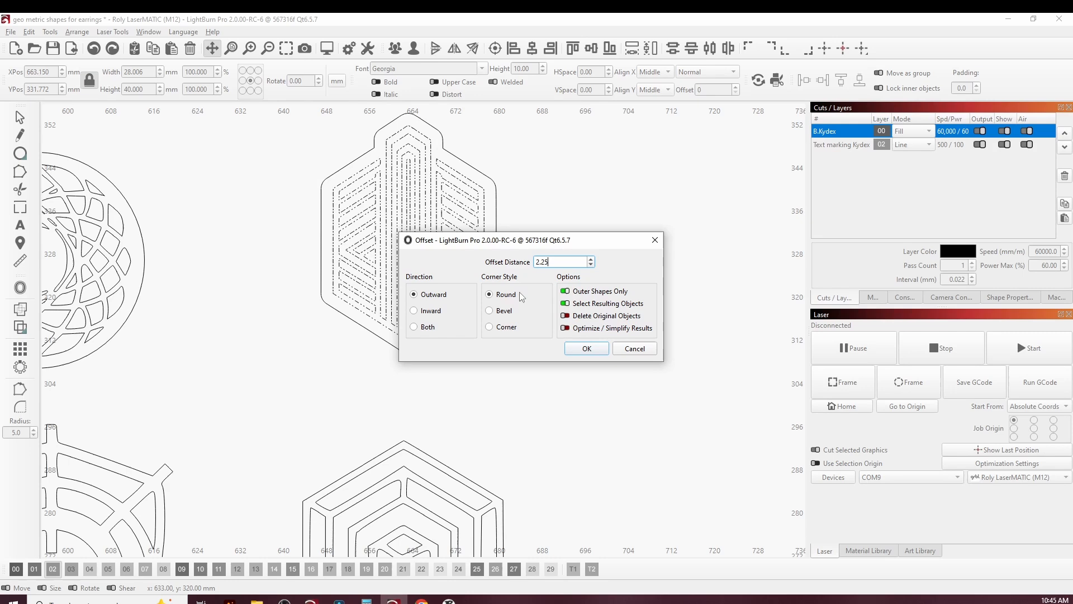
{"action": "left_click", "coordinate": [591, 265]}
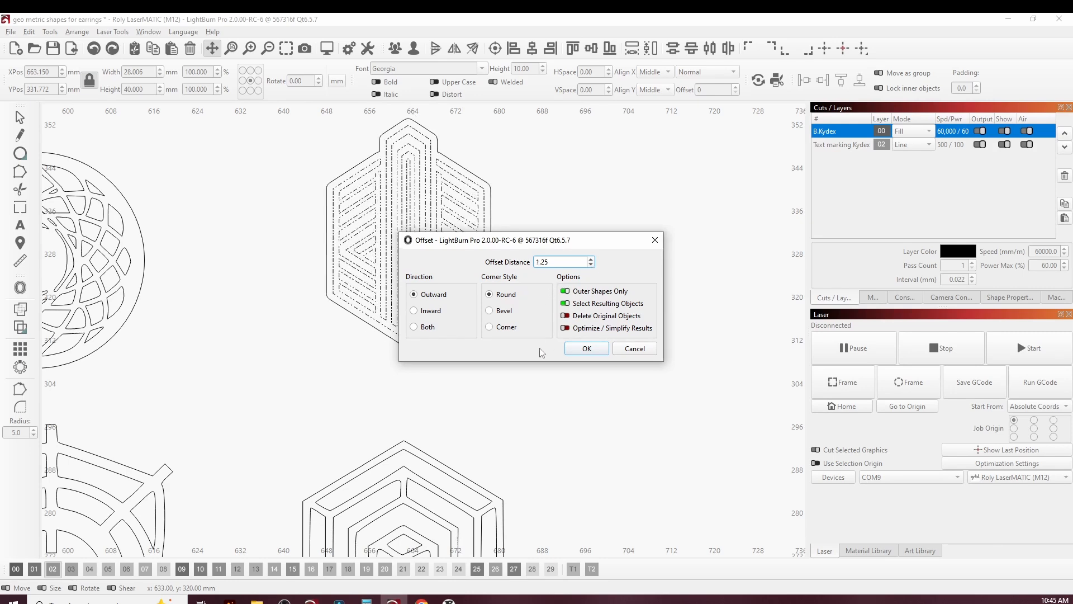
{"action": "left_click", "coordinate": [584, 348]}
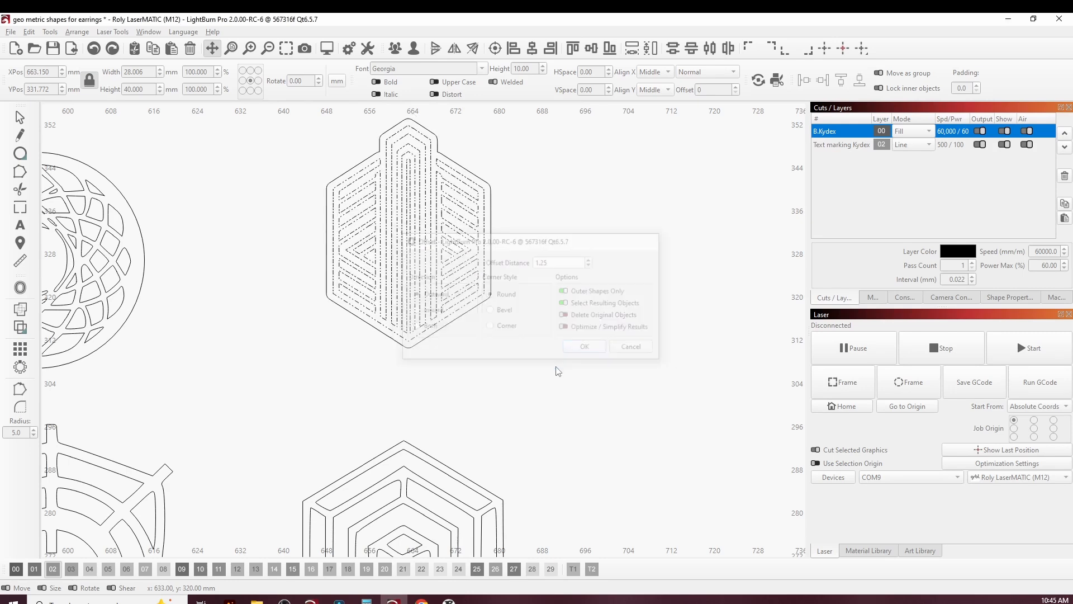
{"action": "left_click", "coordinate": [366, 296], "text": "shift"}
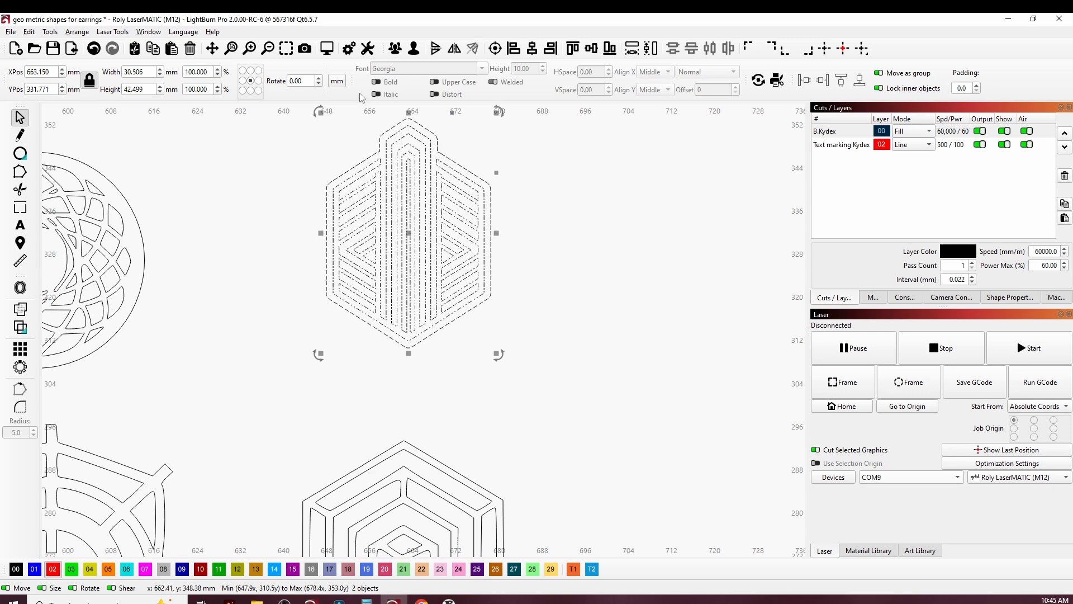
{"action": "left_click", "coordinate": [395, 48]}
{"action": "scroll", "coordinate": [525, 321], "scroll_direction": "down", "scroll_amount": 1}
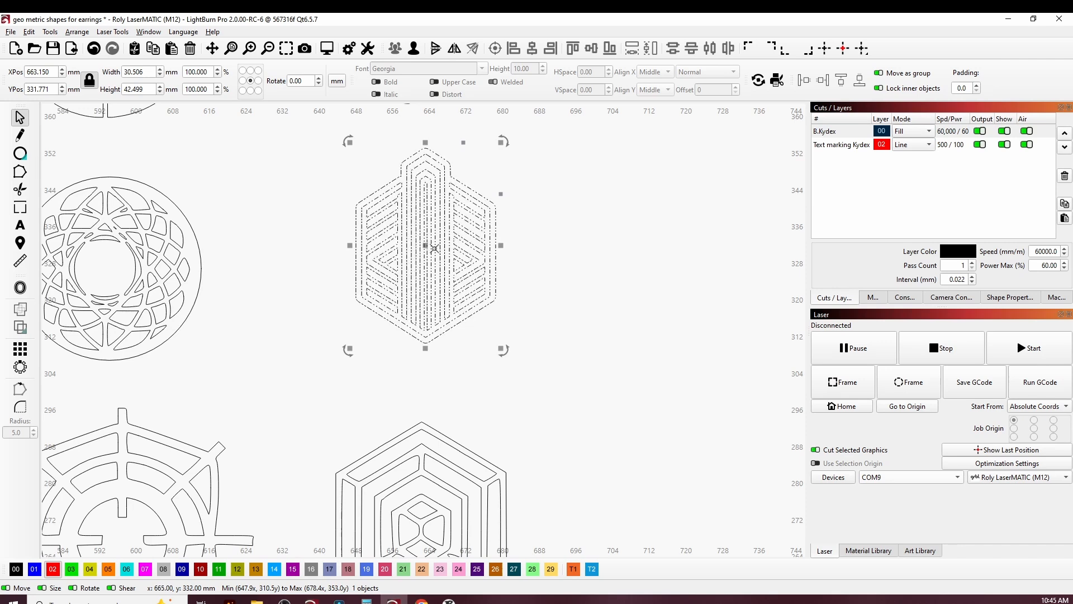
{"action": "scroll", "coordinate": [436, 252], "scroll_direction": "up", "scroll_amount": 4}
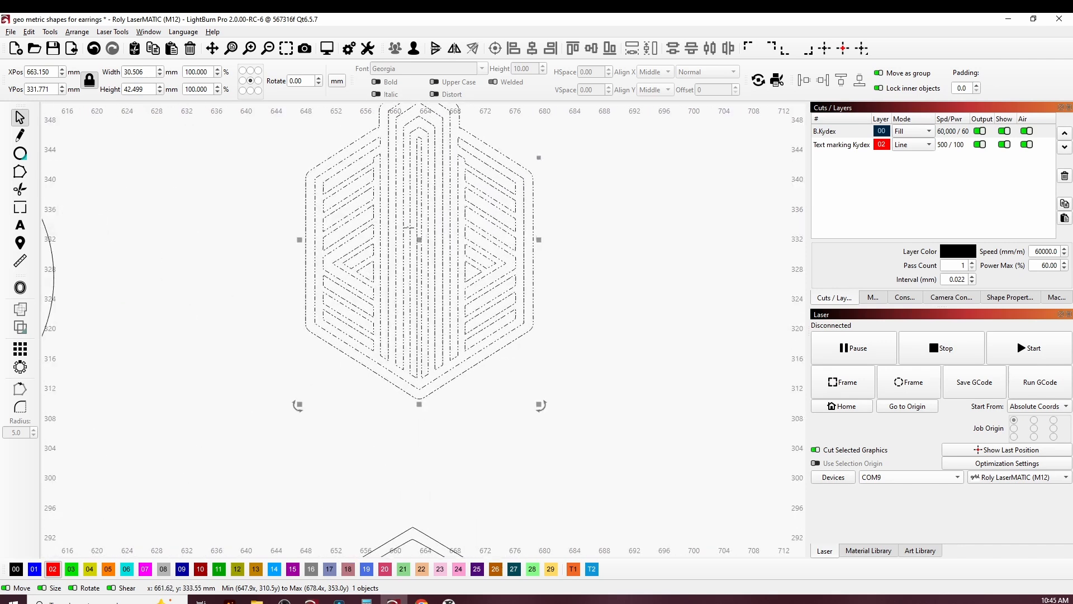
{"action": "scroll", "coordinate": [411, 237], "scroll_direction": "down", "scroll_amount": 2}
{"action": "scroll", "coordinate": [412, 260], "scroll_direction": "up", "scroll_amount": 1}
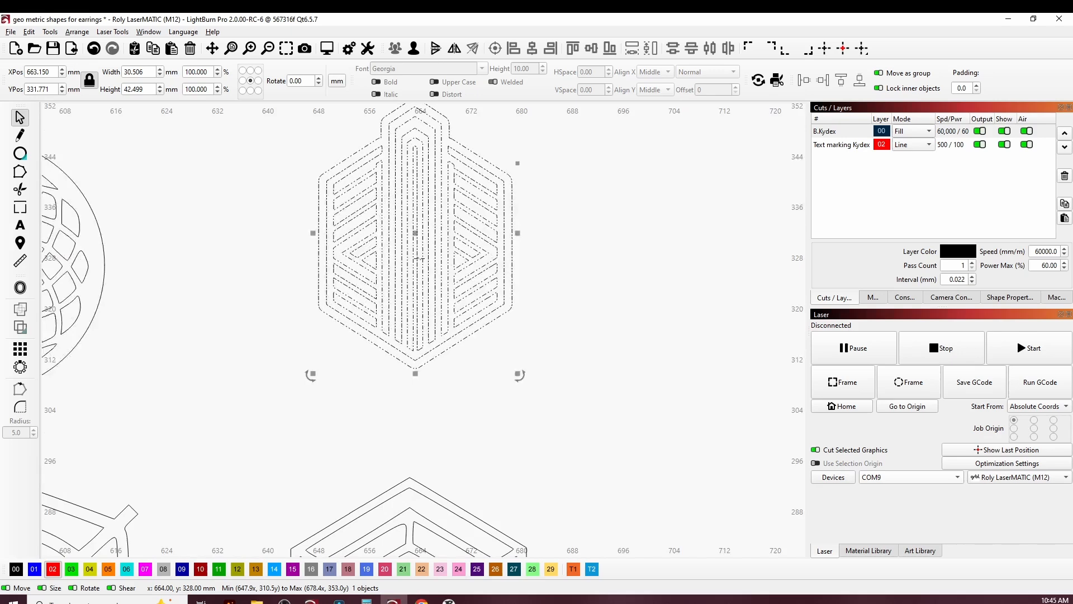
- Ungroup the round lattice design with the open center beside the striped hexagon
{"action": "scroll", "coordinate": [420, 259], "scroll_direction": "down", "scroll_amount": 2}
{"action": "scroll", "coordinate": [410, 254], "scroll_direction": "left", "scroll_amount": 3}
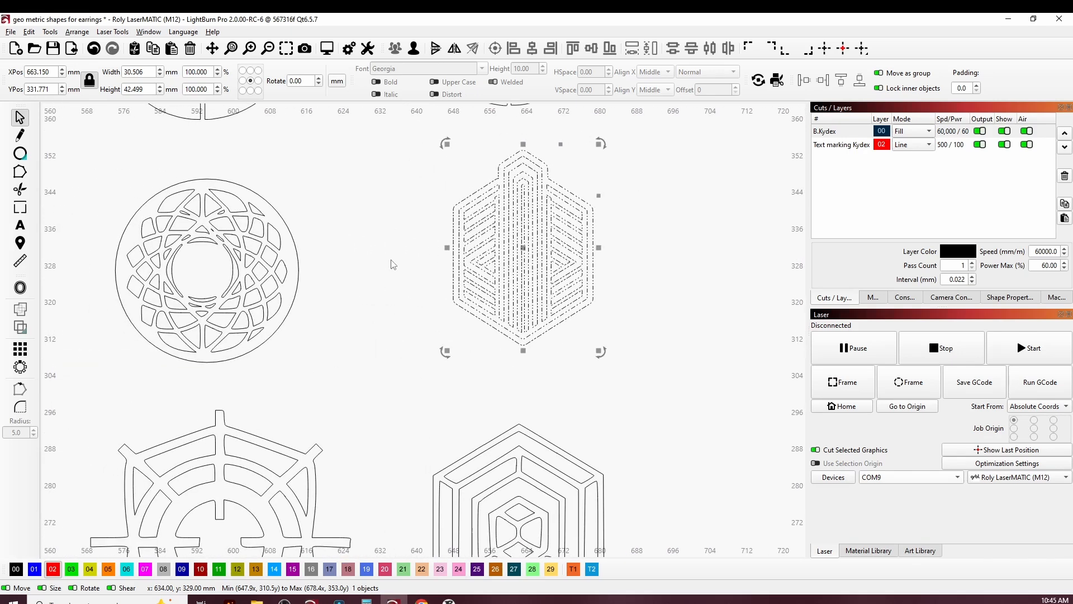
{"action": "scroll", "coordinate": [572, 367], "scroll_direction": "up", "scroll_amount": 2}
{"action": "scroll", "coordinate": [312, 354], "scroll_direction": "left", "scroll_amount": 2}
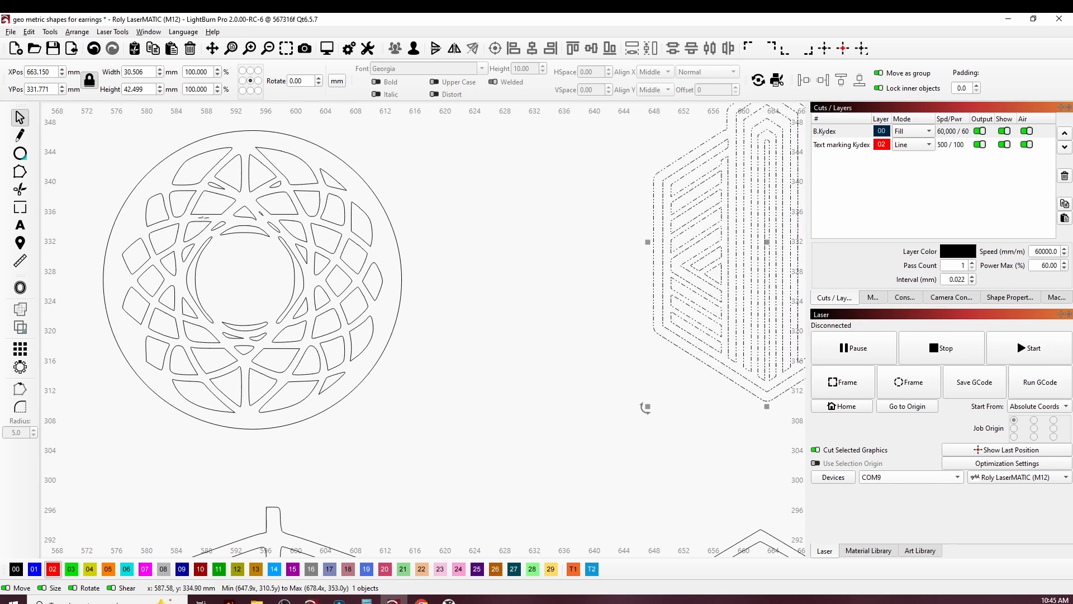
{"action": "left_click", "coordinate": [203, 217]}
{"action": "left_click", "coordinate": [414, 48]}
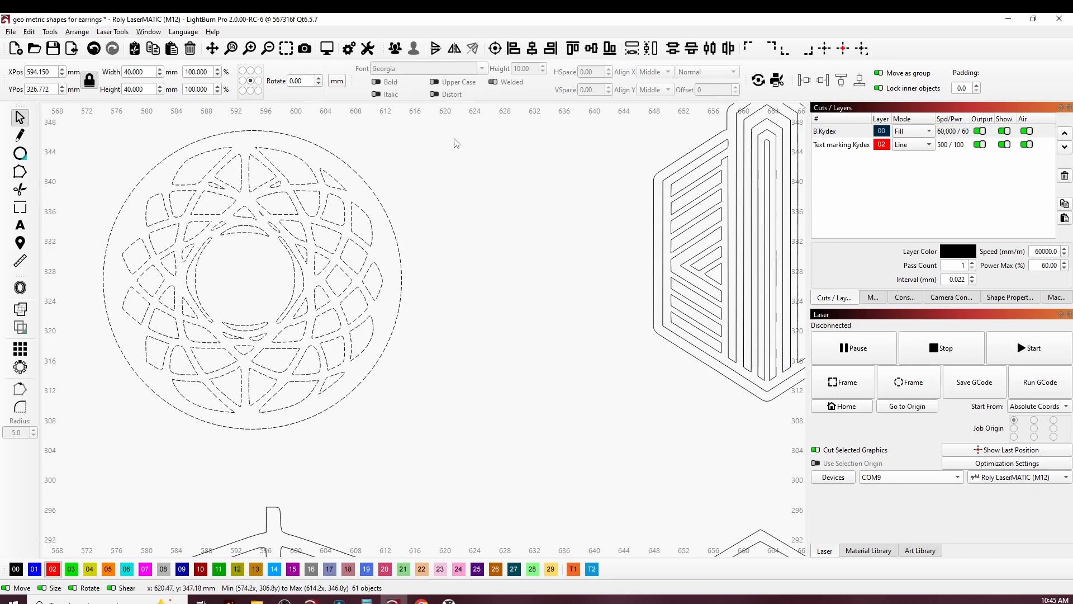
- Try an inward offset of 0.25 mm with round corners on the four-sided cutout above the lattice's central opening
{"action": "left_click", "coordinate": [457, 143]}
{"action": "left_click", "coordinate": [212, 209]}
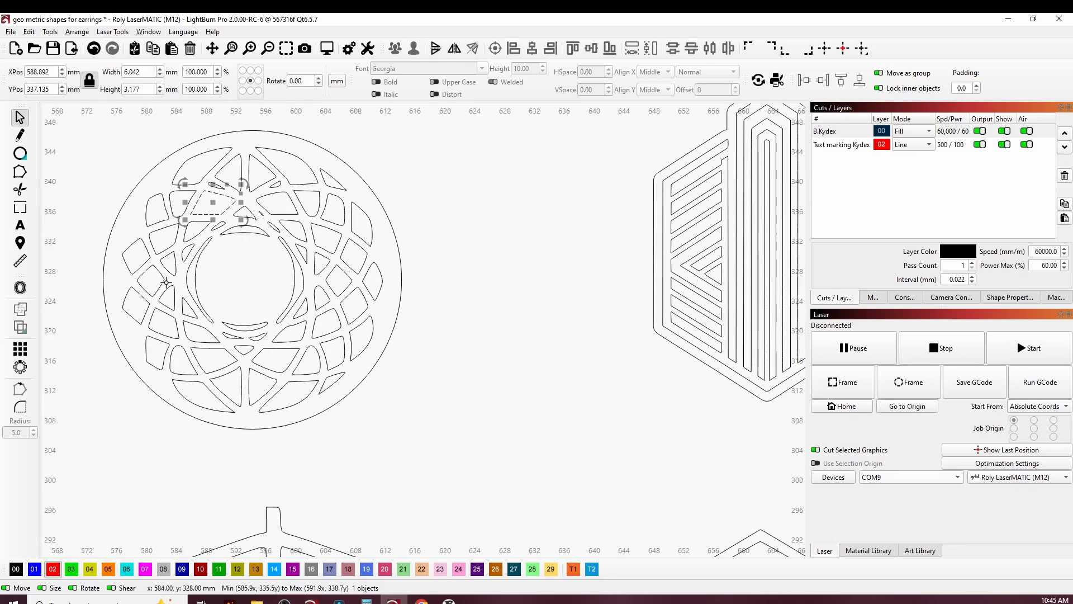
{"action": "left_click", "coordinate": [20, 287]}
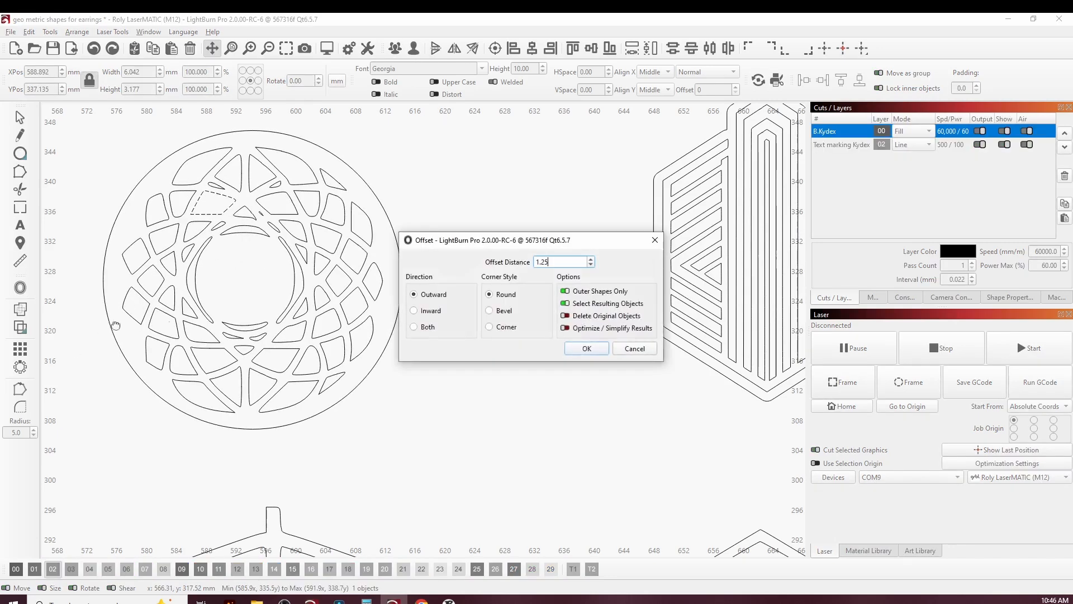
{"action": "left_click", "coordinate": [414, 310]}
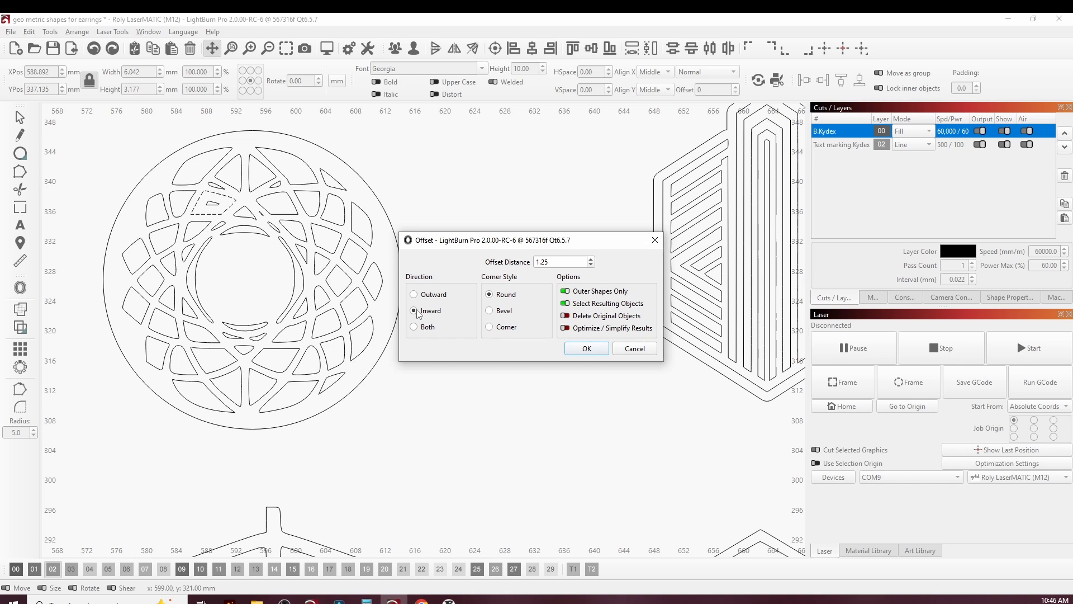
{"action": "left_click_drag", "start_coordinate": [566, 262], "coordinate": [528, 263]}
{"action": "type", "text": "."}
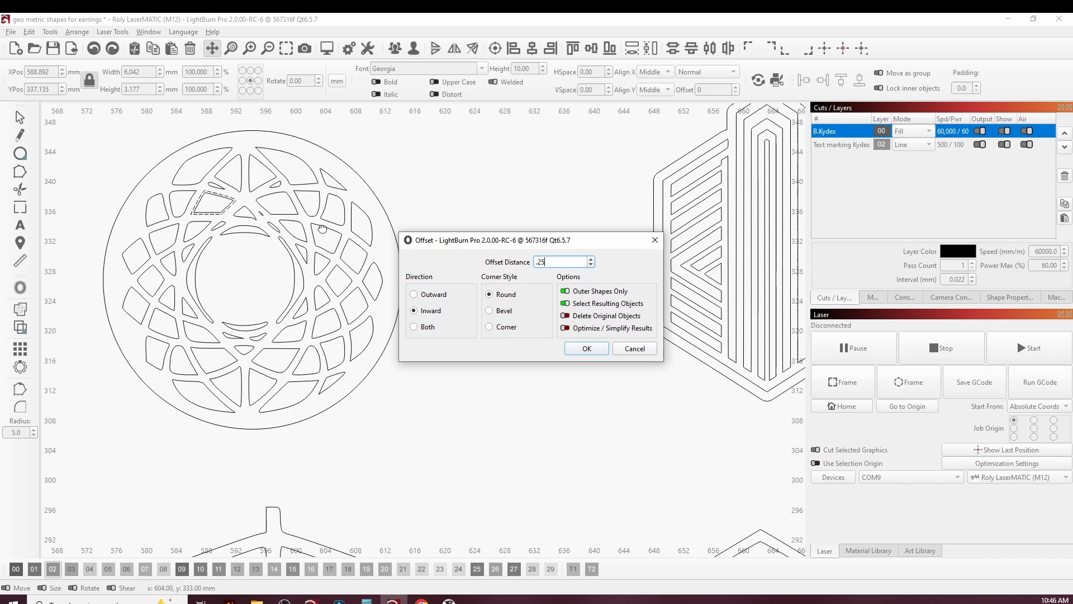
{"action": "scroll", "coordinate": [211, 219], "scroll_direction": "up", "scroll_amount": 4}
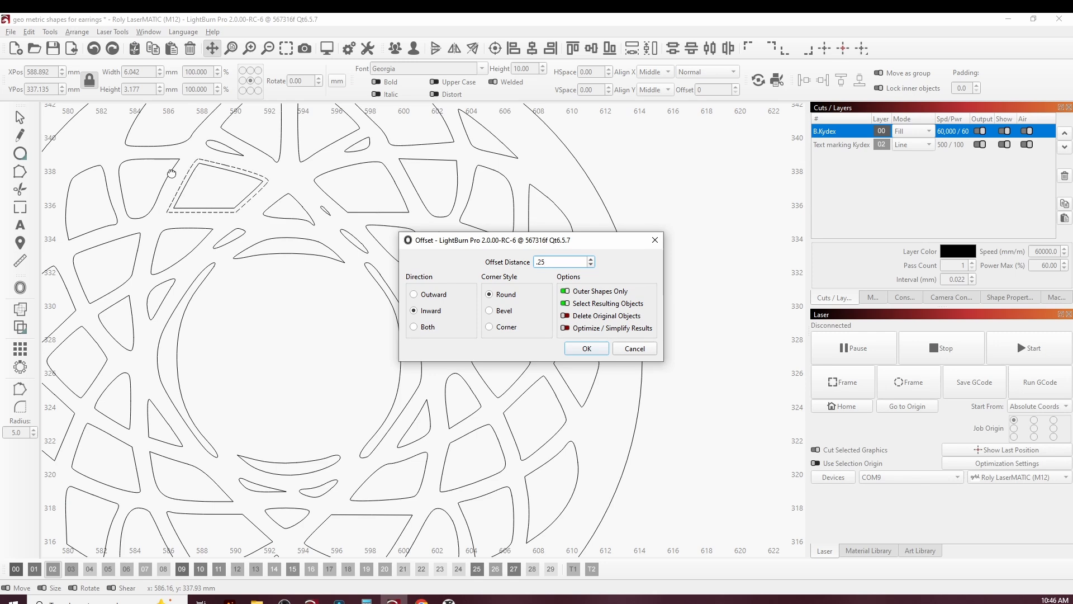
{"action": "left_click", "coordinate": [635, 348]}
{"action": "scroll", "coordinate": [442, 322], "scroll_direction": "down", "scroll_amount": 5}
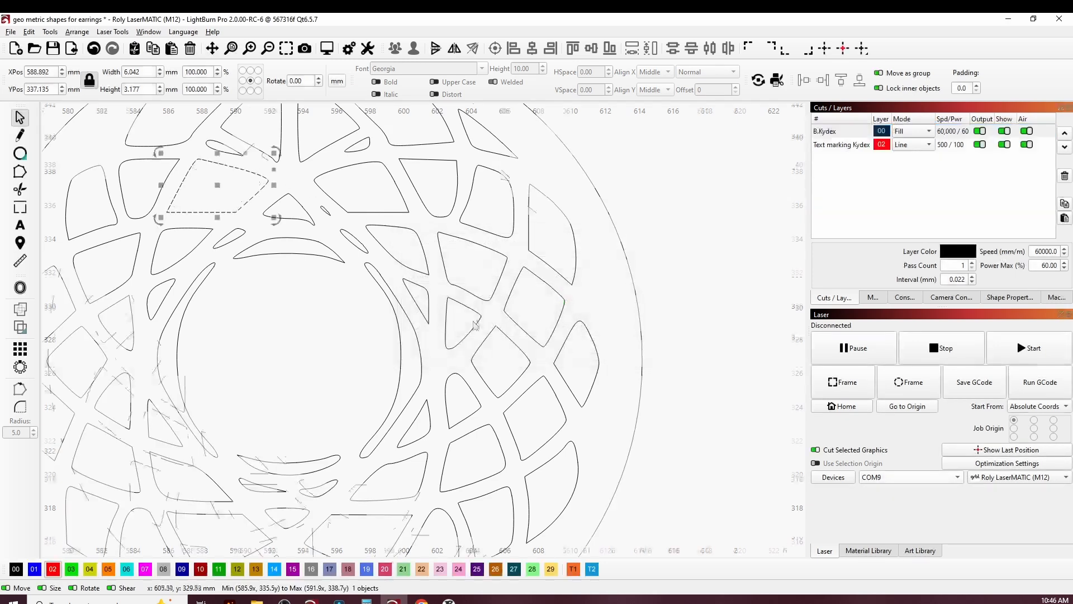
- Select all pieces of the round lattice design and group them again
{"action": "left_click_drag", "start_coordinate": [556, 469], "coordinate": [259, 219]}
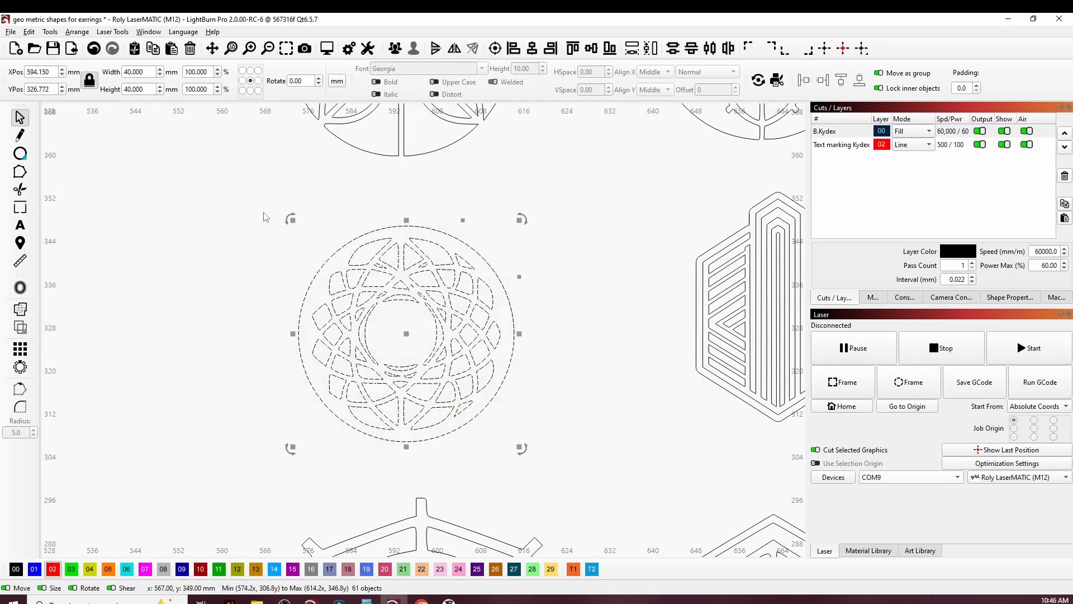
{"action": "left_click", "coordinate": [395, 48]}
{"action": "scroll", "coordinate": [366, 218], "scroll_direction": "down", "scroll_amount": 3}
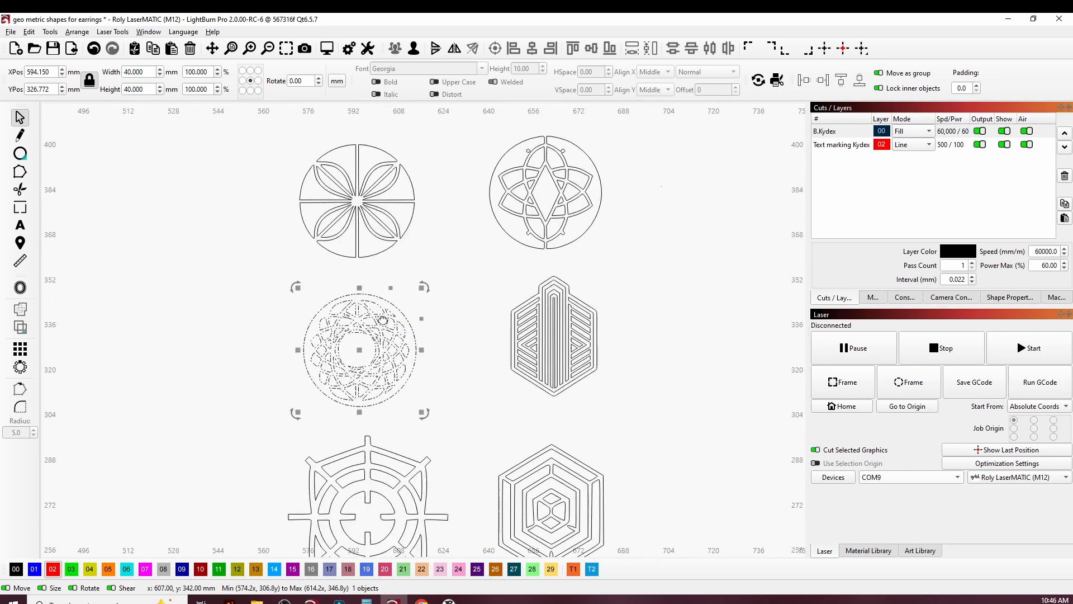
- Group all pieces of the round four-petal flower design and try an outward offset of 1.25 mm with round corners
{"action": "scroll", "coordinate": [366, 218], "scroll_direction": "up", "scroll_amount": 2}
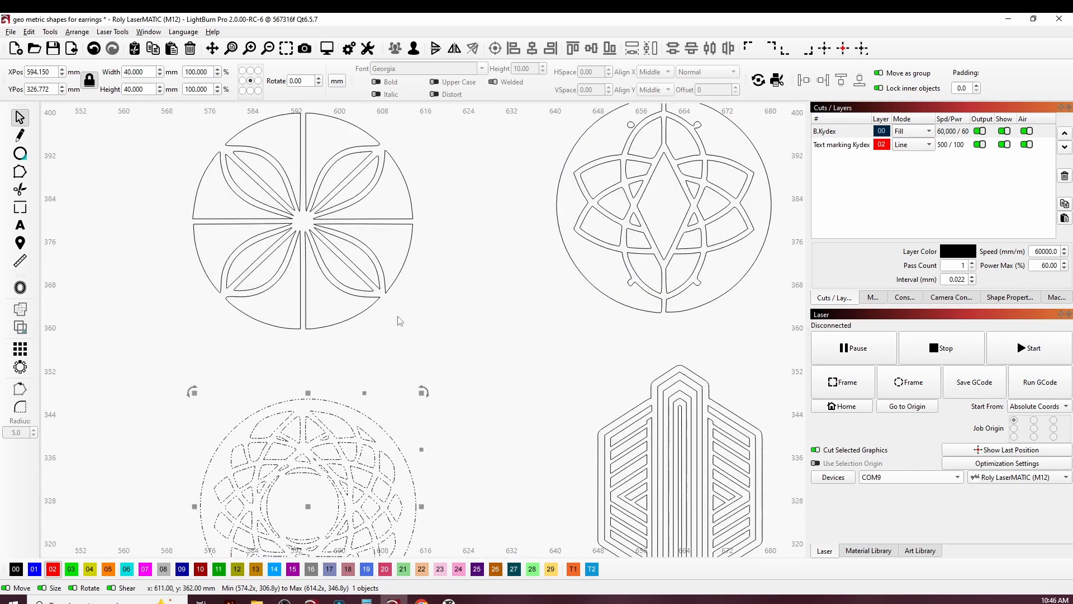
{"action": "left_click_drag", "start_coordinate": [407, 313], "coordinate": [334, 267]}
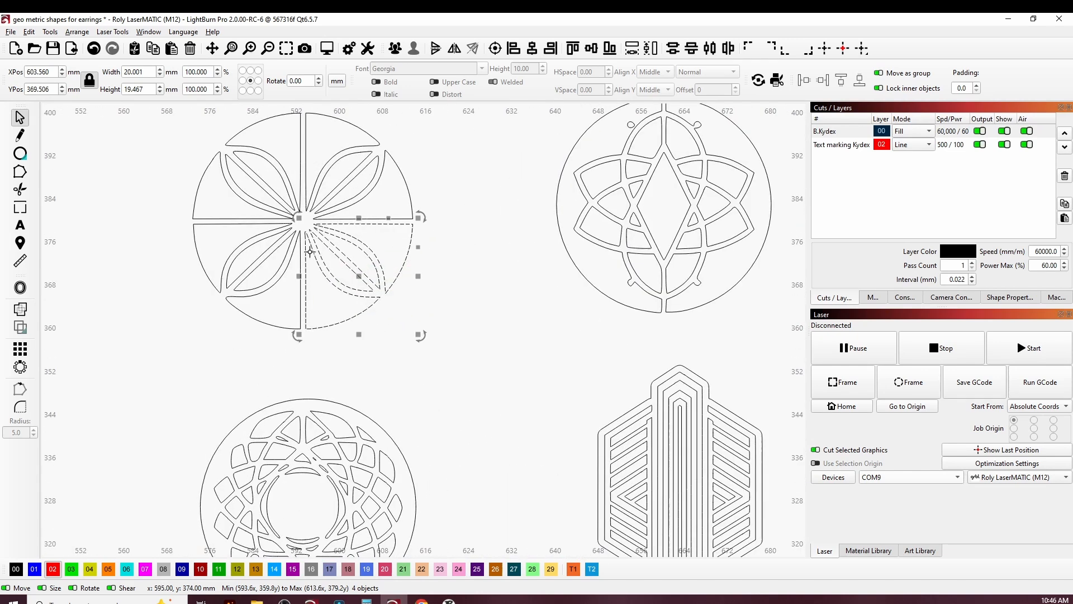
{"action": "left_click_drag", "start_coordinate": [473, 310], "coordinate": [162, 112]}
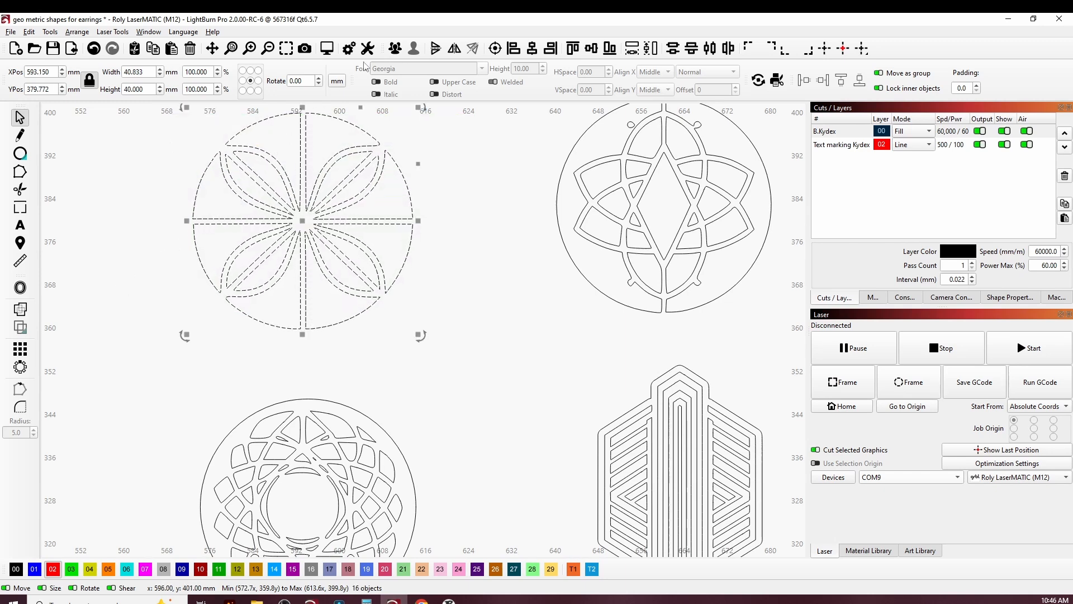
{"action": "left_click", "coordinate": [395, 48]}
{"action": "left_click", "coordinate": [20, 286]}
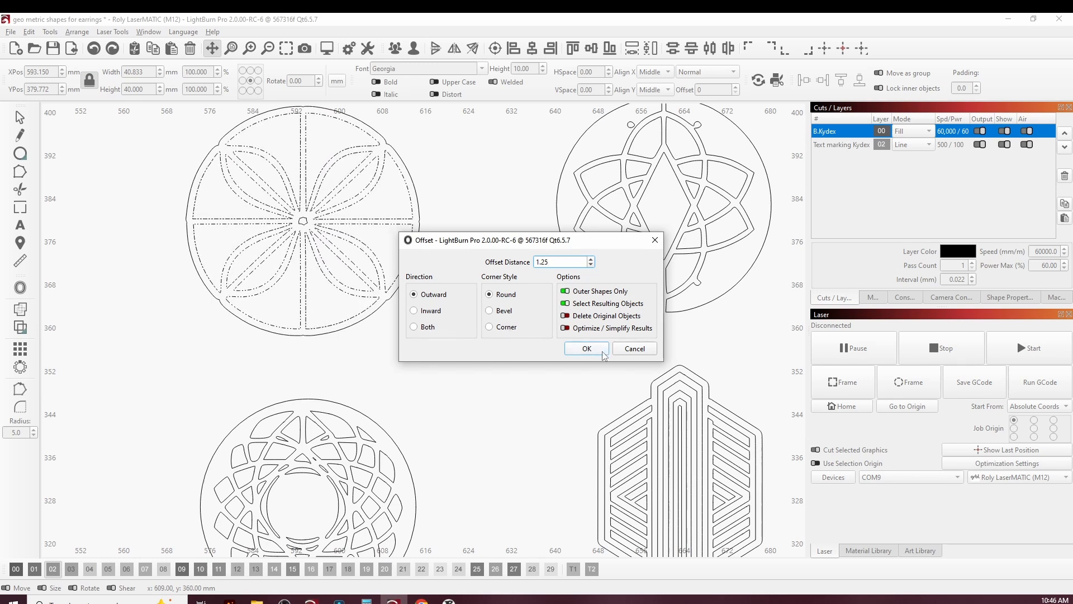
{"action": "left_click", "coordinate": [634, 348]}
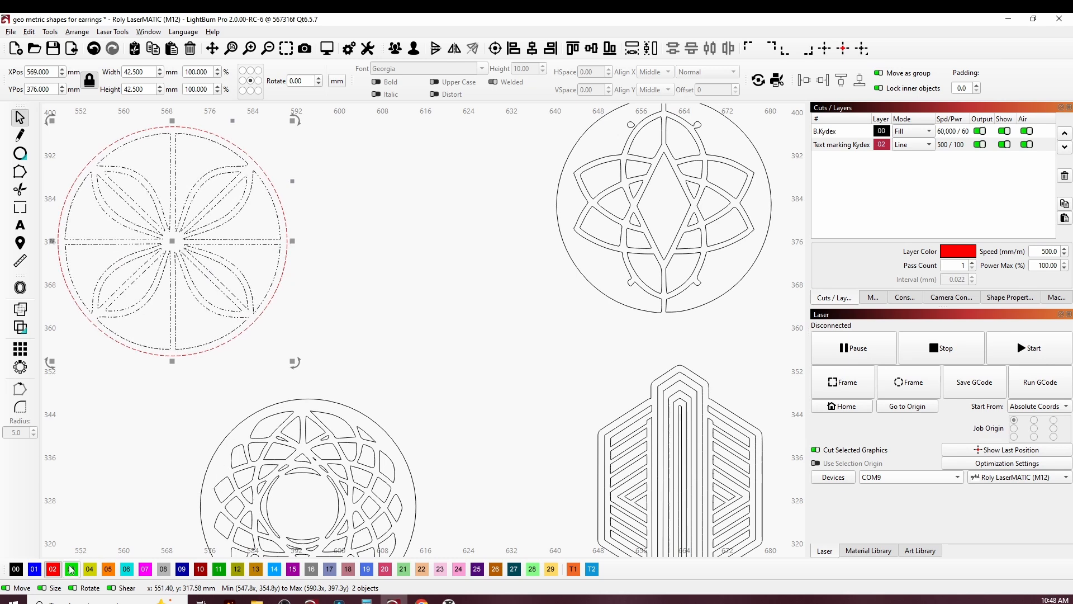
- Assign the four-petal flower to layer 02 and group it with its surrounding circle
{"action": "left_click", "coordinate": [394, 48]}
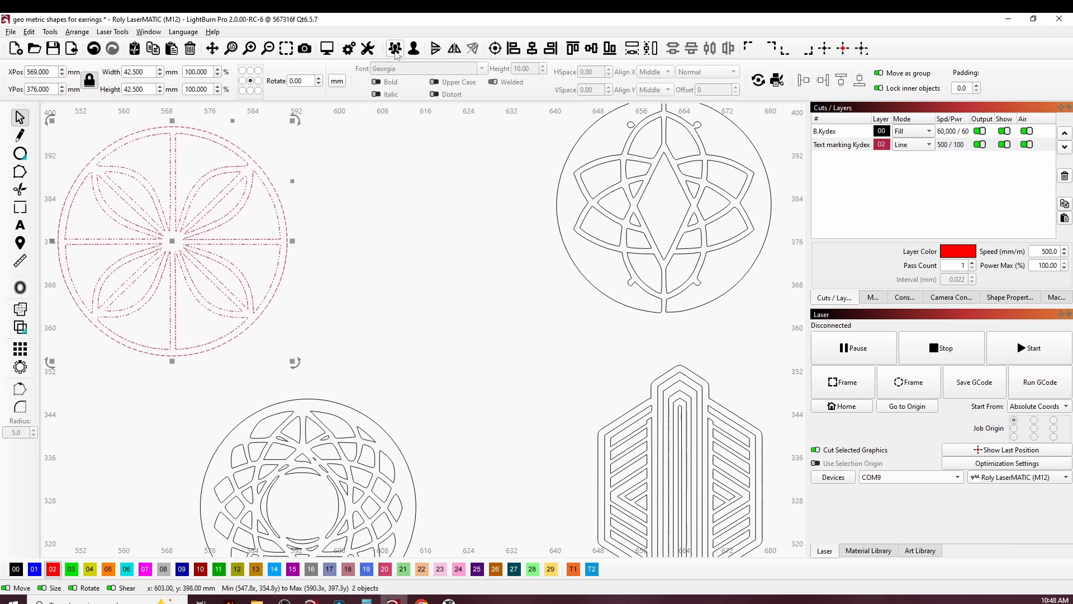
{"action": "scroll", "coordinate": [321, 223], "scroll_direction": "down", "scroll_amount": 3}
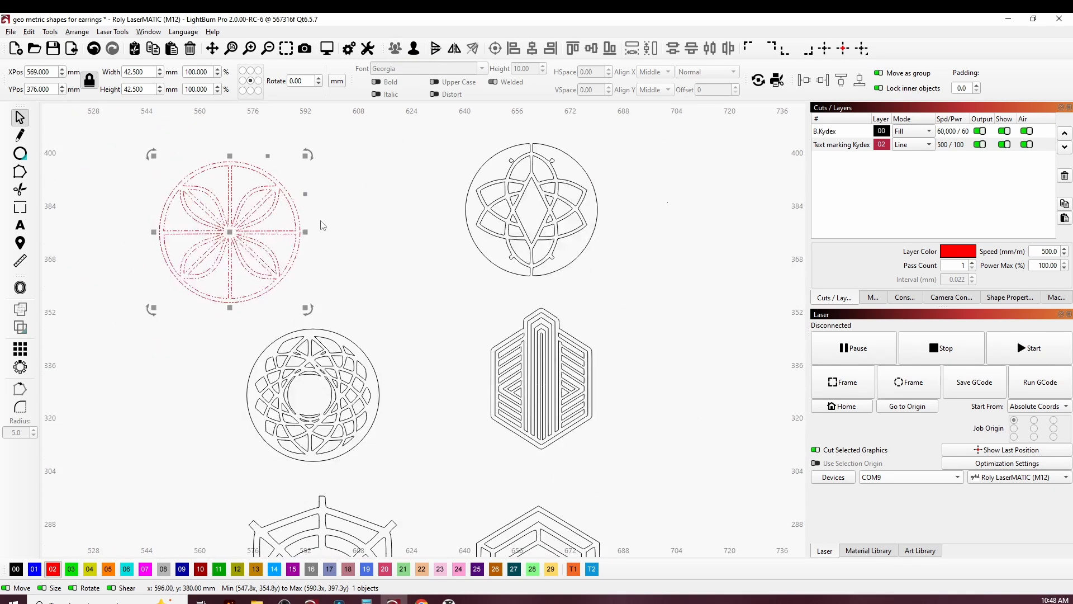
{"action": "scroll", "coordinate": [302, 241], "scroll_direction": "down", "scroll_amount": 1}
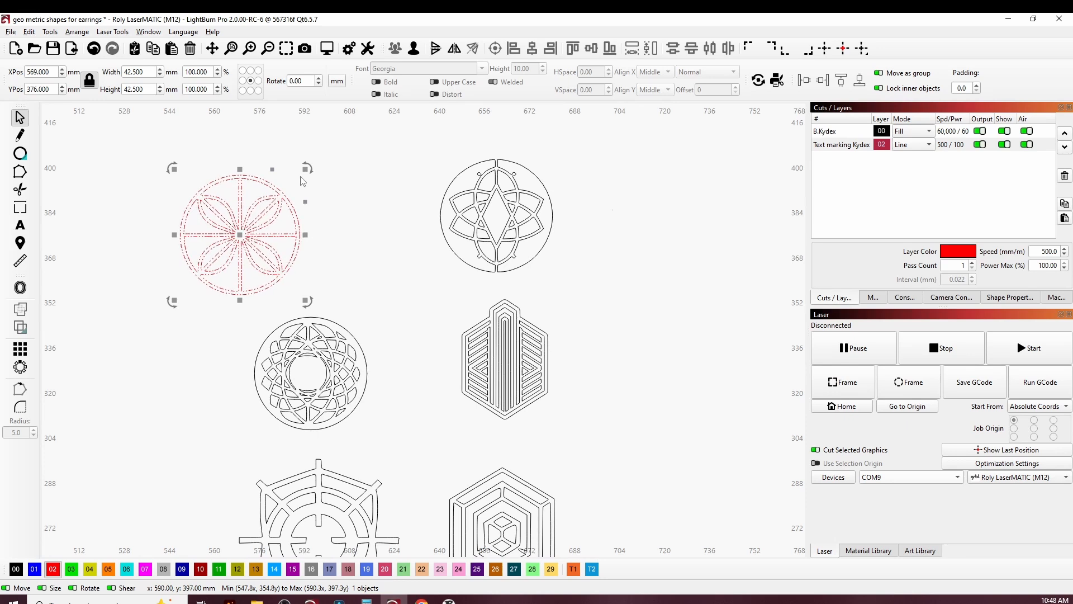
- Set the grouped four-petal flower disc's height to 38 mm with the proportions locked
{"action": "double_click", "coordinate": [134, 90]}
{"action": "type", "text": "38"}
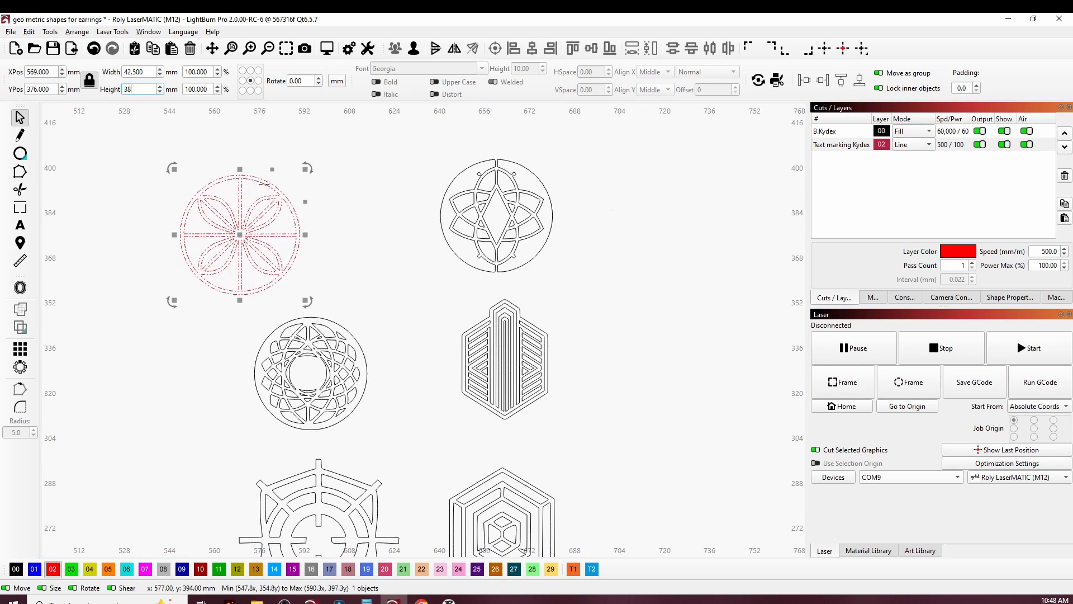
{"action": "left_click", "coordinate": [343, 267]}
- Examine the resized four-petal disc and the remaining round, web and hexagon designs for thin bridges and details
{"action": "scroll", "coordinate": [280, 246], "scroll_direction": "down", "scroll_amount": 5}
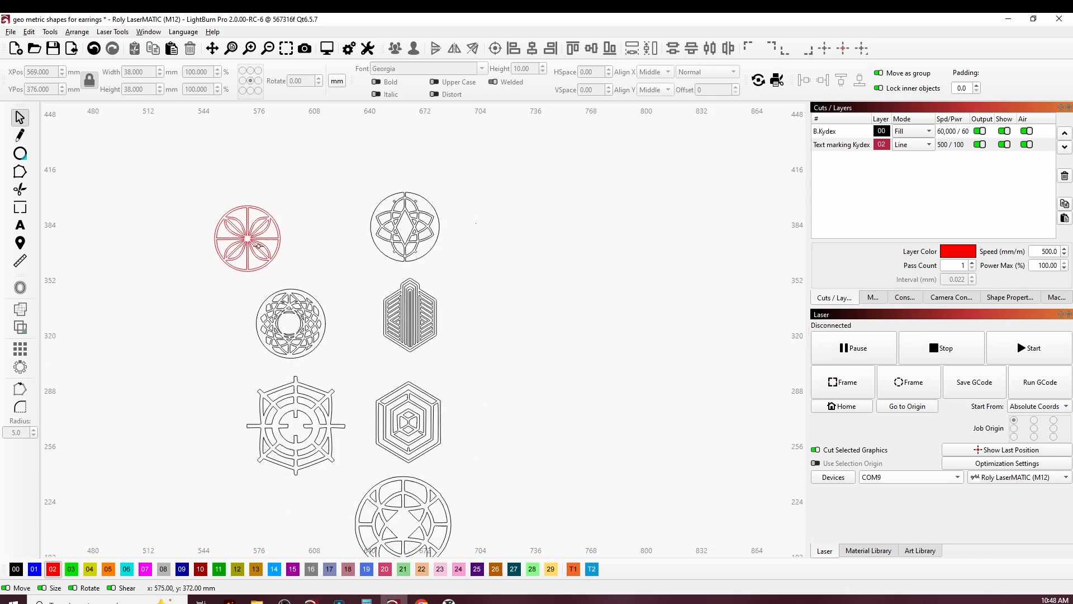
{"action": "scroll", "coordinate": [301, 225], "scroll_direction": "up", "scroll_amount": 8}
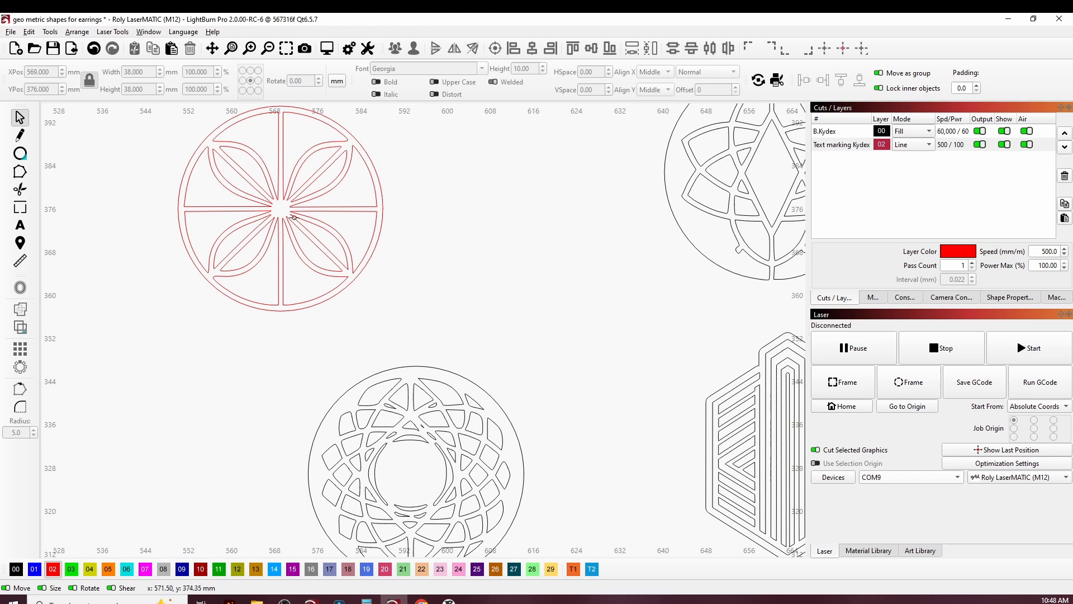
{"action": "scroll", "coordinate": [300, 233], "scroll_direction": "down", "scroll_amount": 5}
{"action": "scroll", "coordinate": [494, 417], "scroll_direction": "up", "scroll_amount": 3}
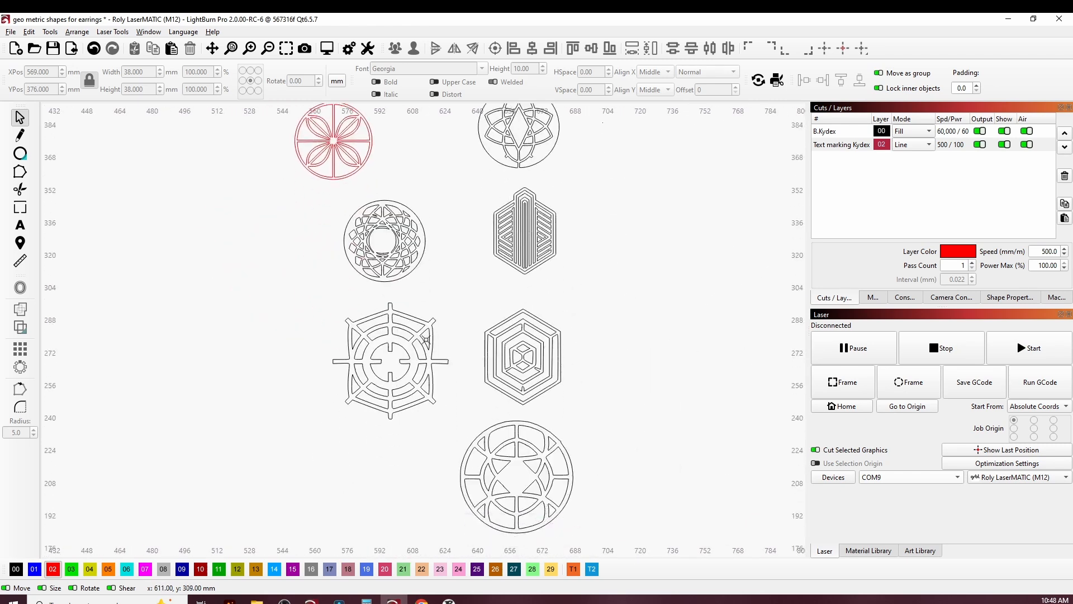
{"action": "left_click_drag", "start_coordinate": [494, 417], "coordinate": [387, 350]}
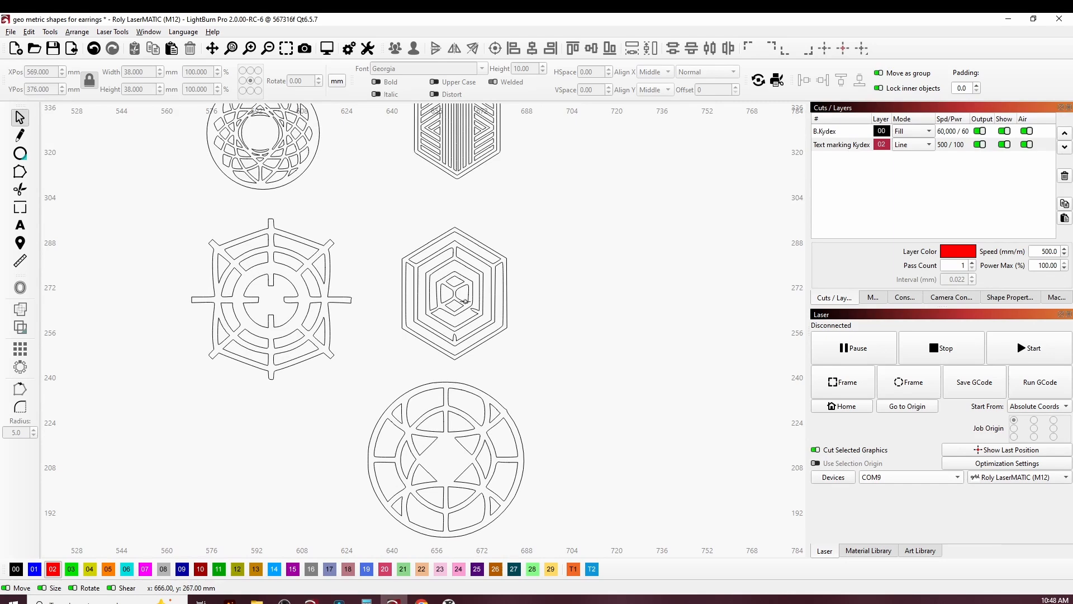
{"action": "scroll", "coordinate": [441, 325], "scroll_direction": "up", "scroll_amount": 1}
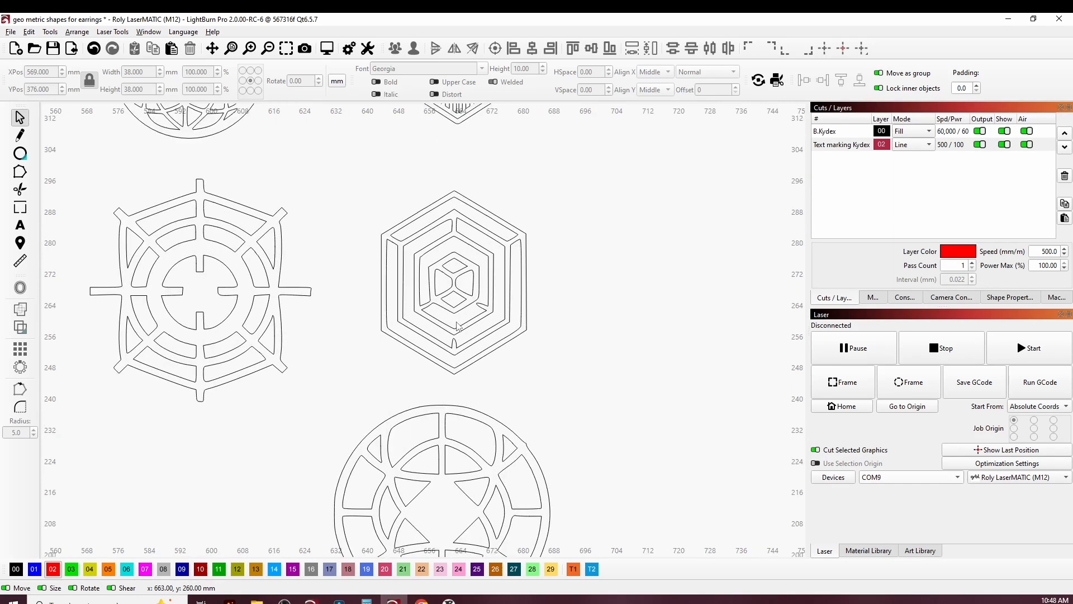
{"action": "scroll", "coordinate": [457, 323], "scroll_direction": "down", "scroll_amount": 2}
{"action": "scroll", "coordinate": [454, 450], "scroll_direction": "up", "scroll_amount": 2}
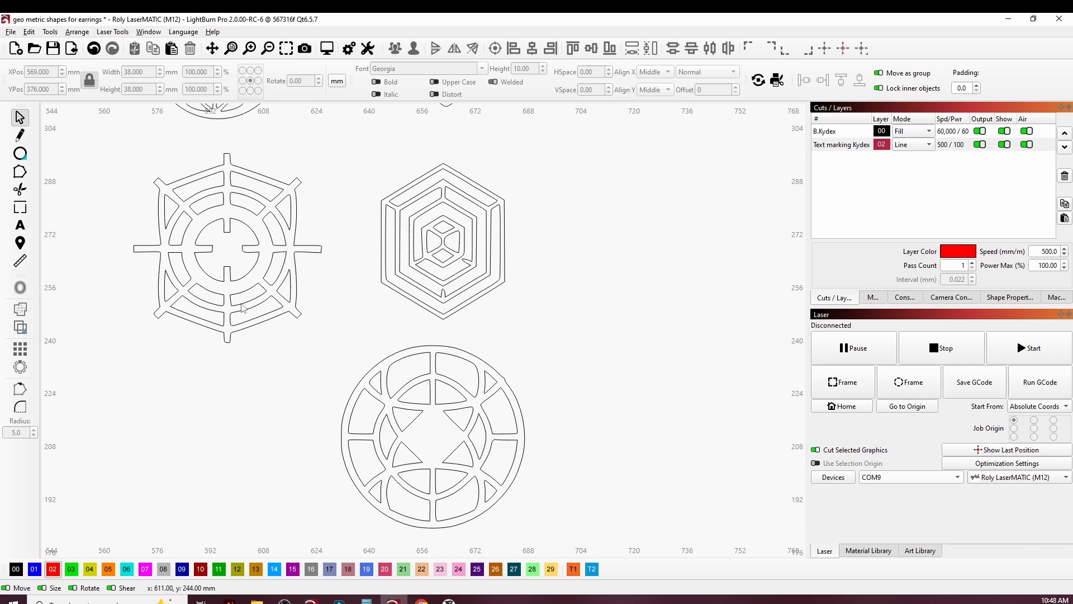
{"action": "scroll", "coordinate": [230, 287], "scroll_direction": "up", "scroll_amount": 1}
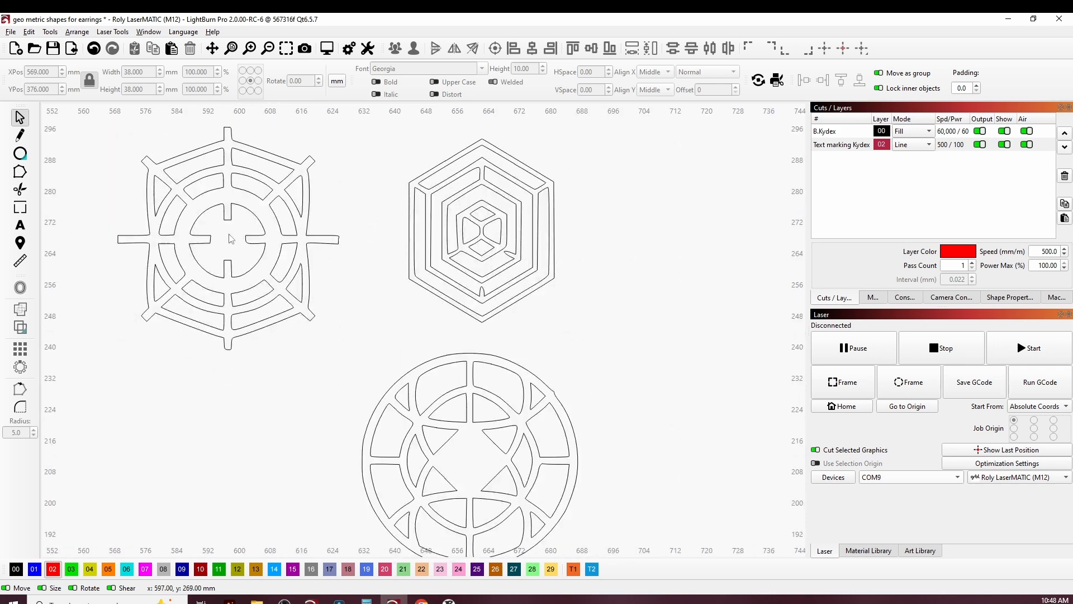